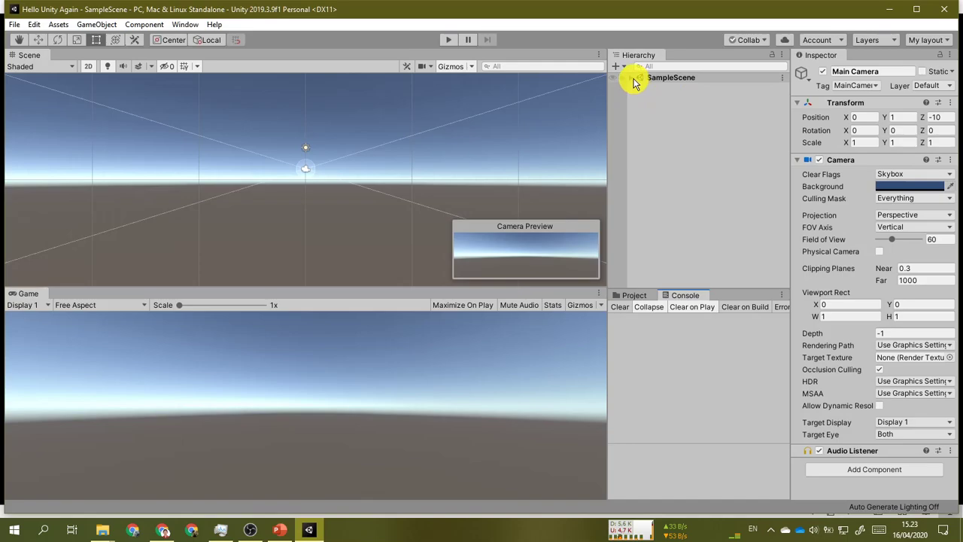
# Expand SampleScene in the hierarchy and add a 3D Cube to it.
pyautogui.click(633, 80)
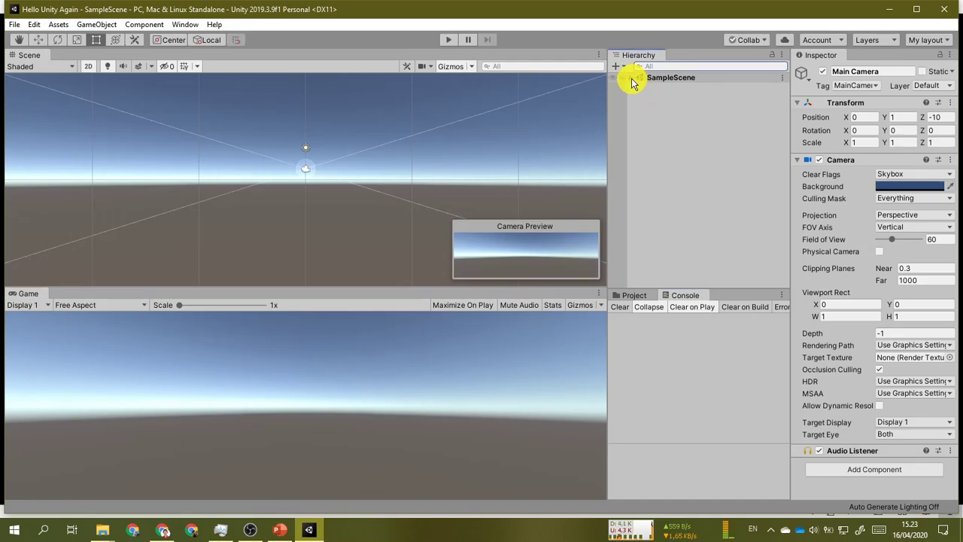
pyautogui.rightClick(662, 136)
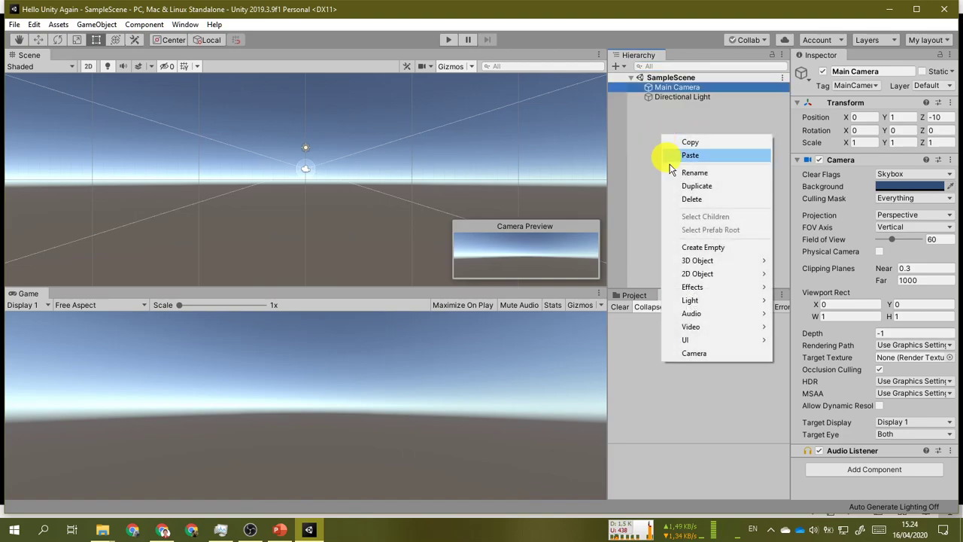
pyautogui.moveTo(720, 263)
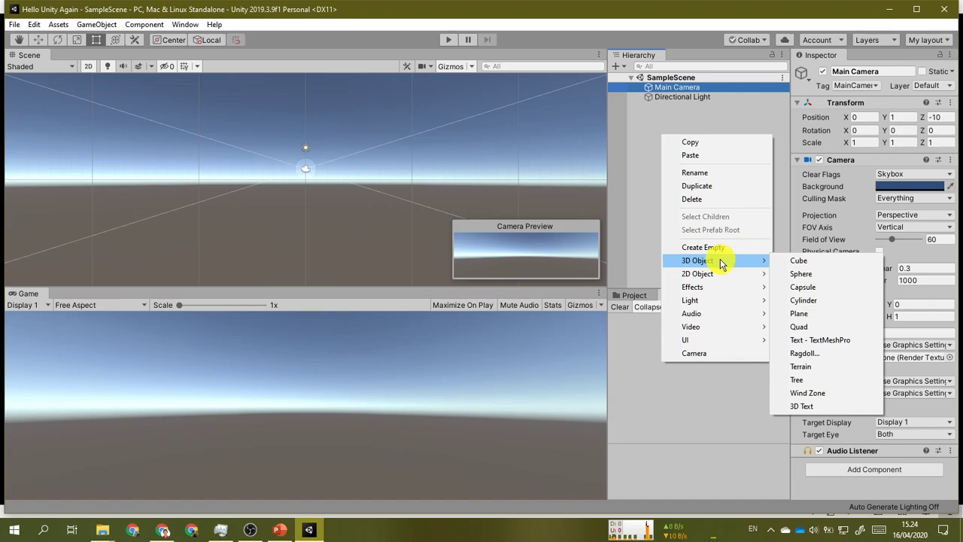
pyautogui.click(819, 261)
pyautogui.press('t')
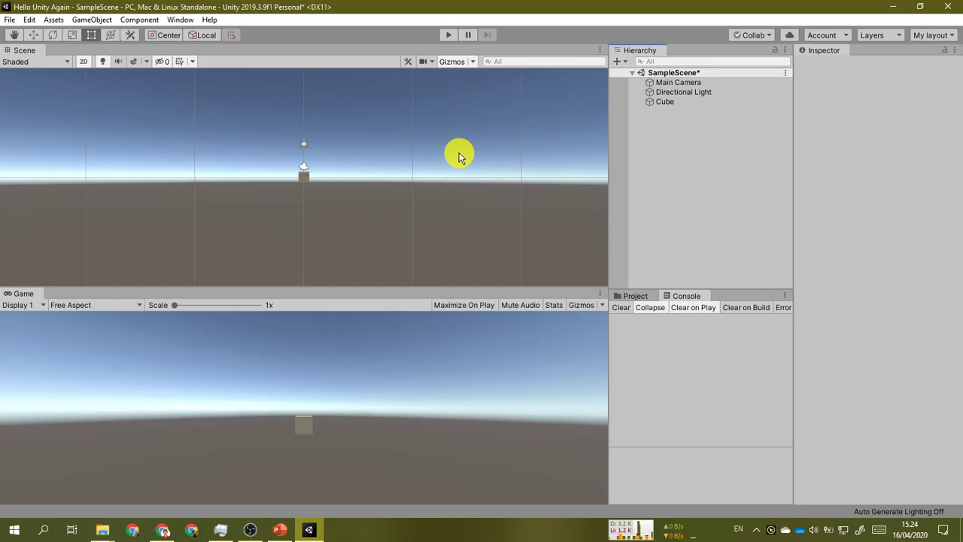
# Examine the 3D object types offered by the different ways of creating a GameObject, without adding another one.
pyautogui.click(623, 60)
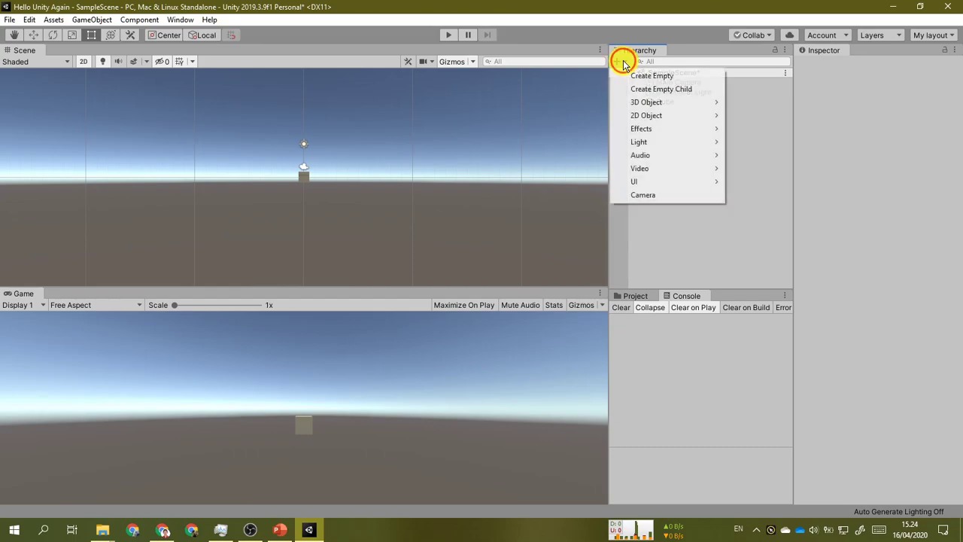
pyautogui.moveTo(651, 104)
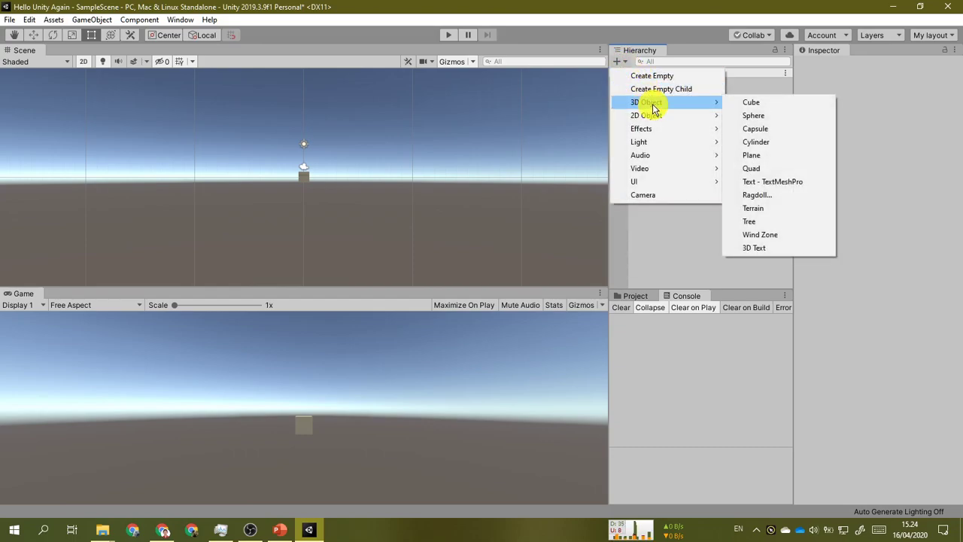
pyautogui.click(761, 105)
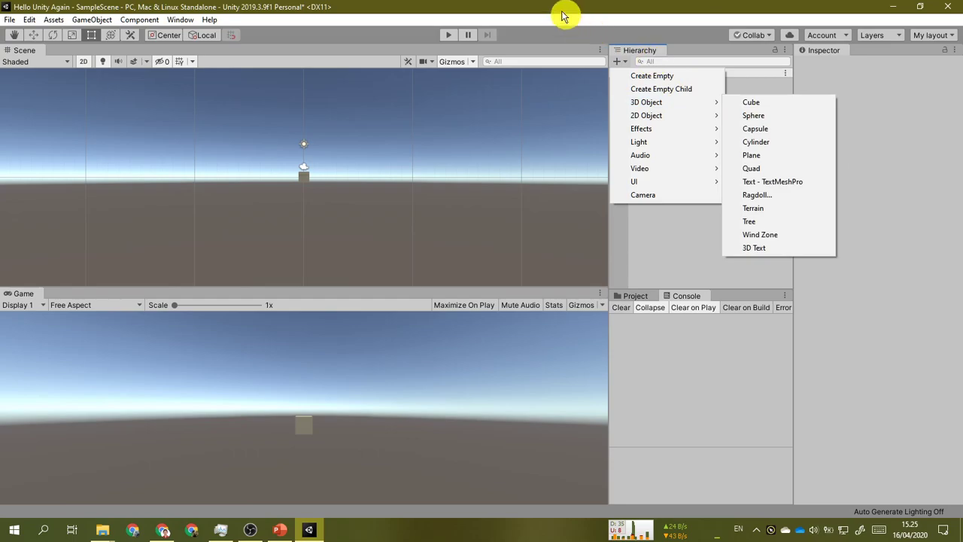
pyautogui.click(94, 21)
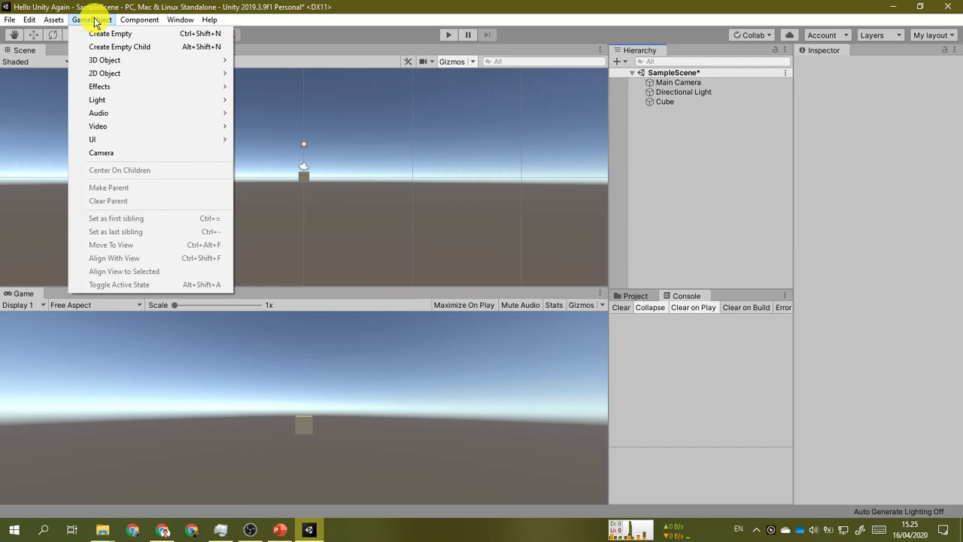
pyautogui.moveTo(106, 59)
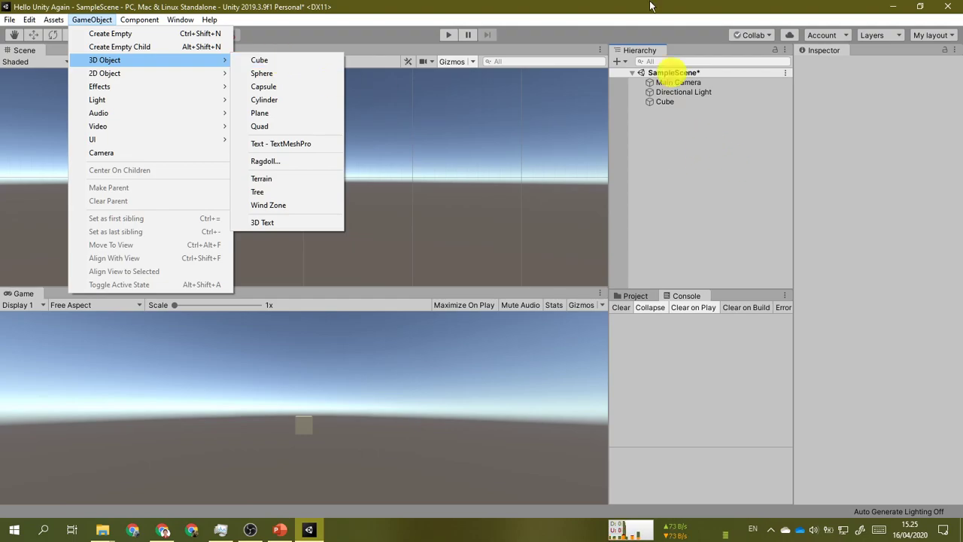
pyautogui.click(578, 7)
pyautogui.rightClick(677, 131)
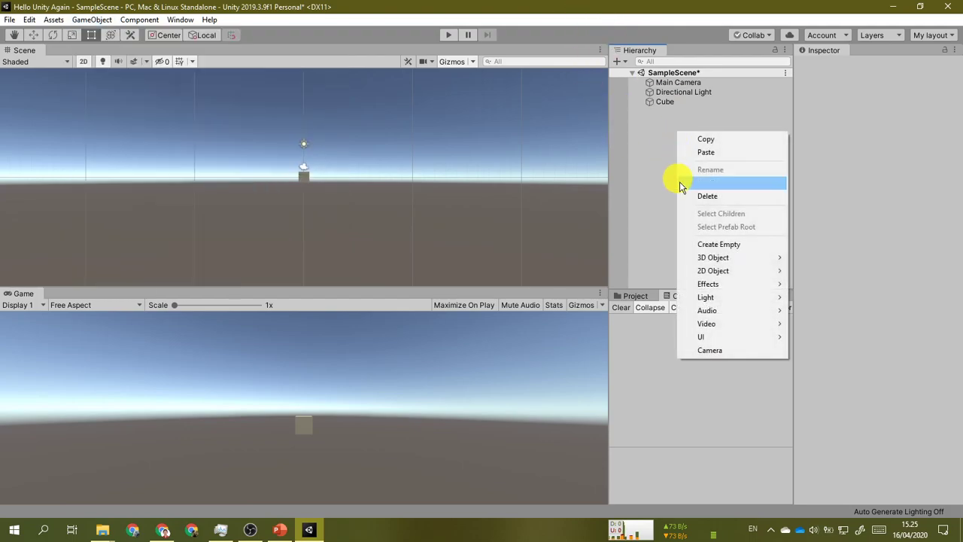
pyautogui.moveTo(761, 260)
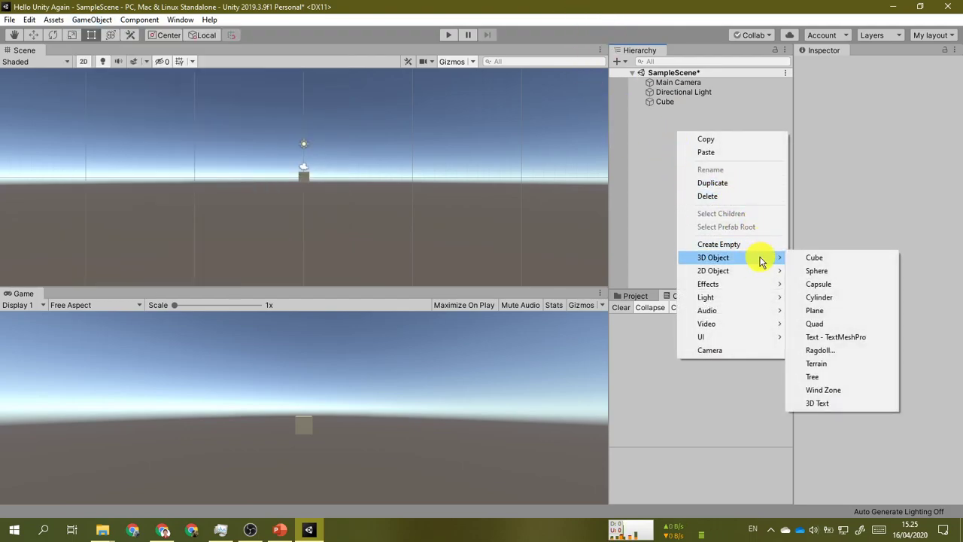
pyautogui.click(653, 143)
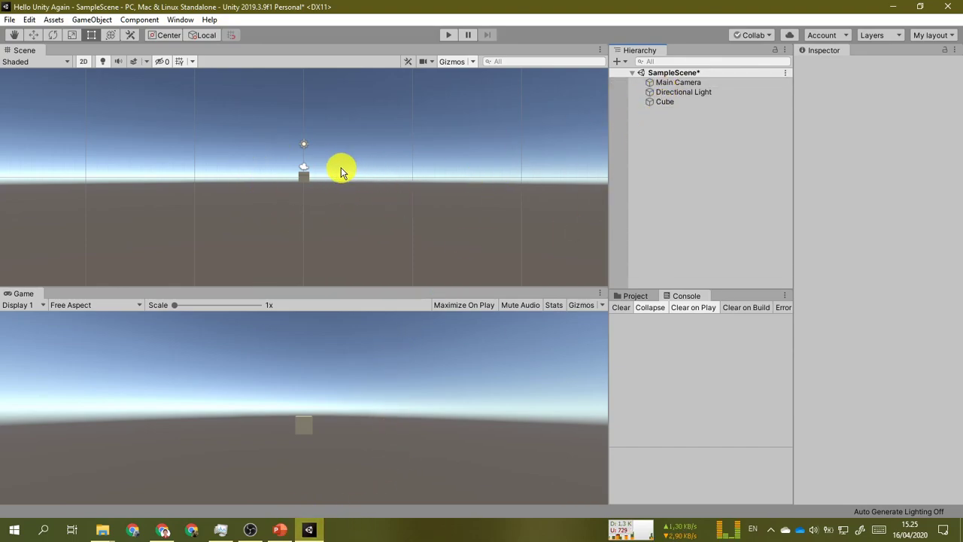
# Switch the Scene view from 2D to the 3D perspective view.
pyautogui.click(481, 129)
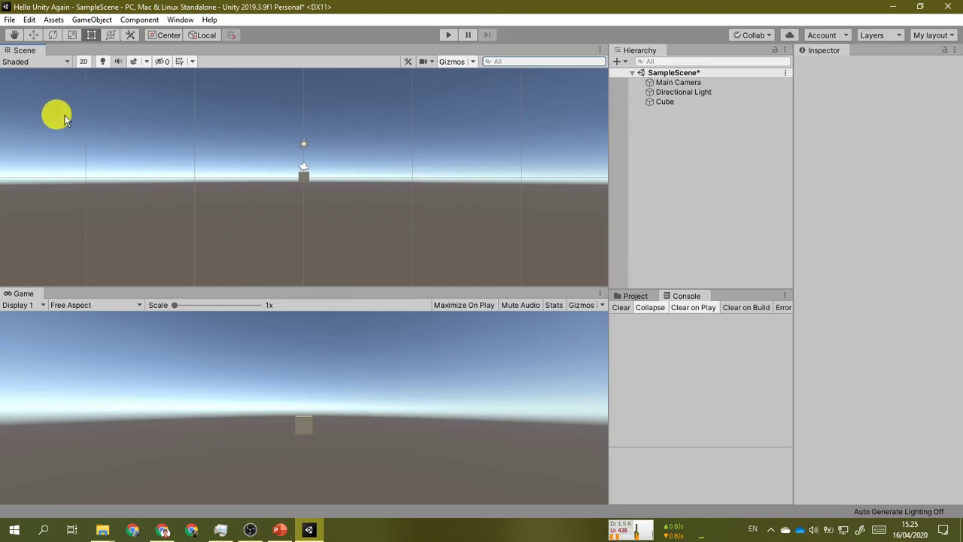
pyautogui.click(84, 62)
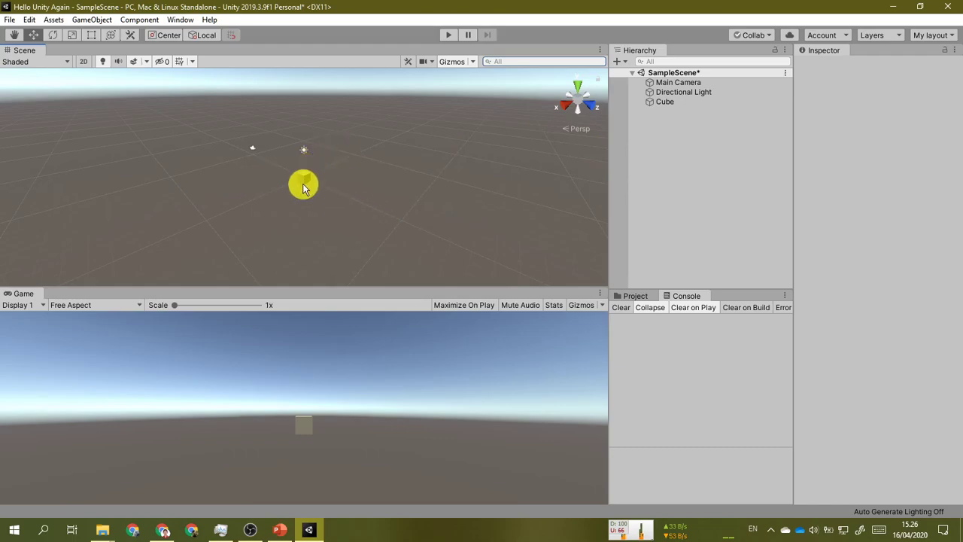
# Switch to PowerPoint, review the GameObject Manipulation slide with its list of tools, and return to Unity.
pyautogui.click(282, 526)
pyautogui.click(388, 356)
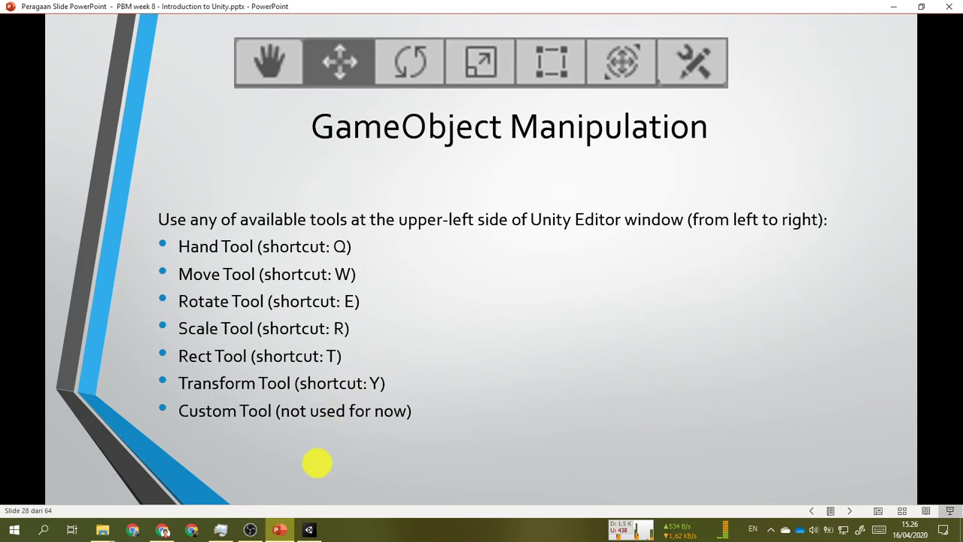
pyautogui.click(308, 529)
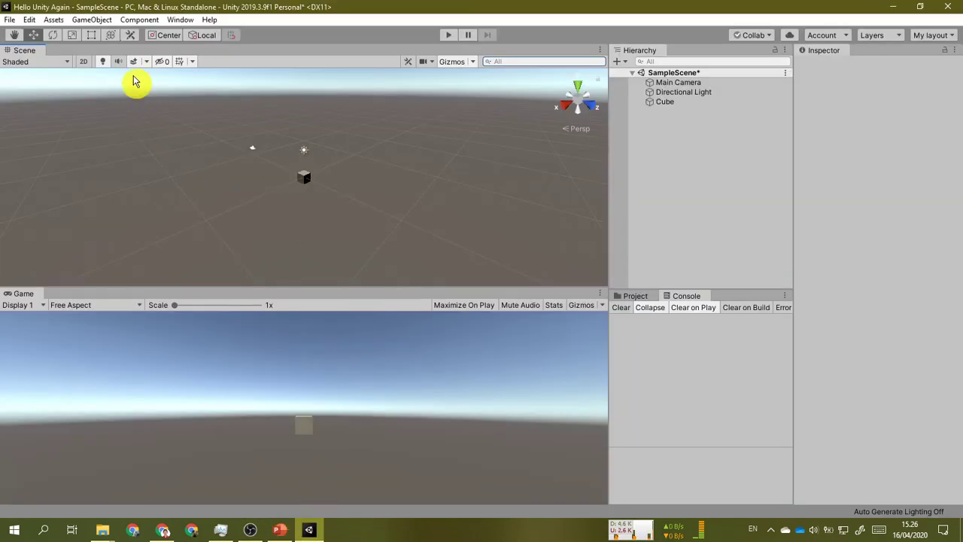
# Cycle through the Hand, Move, Rotate, Scale, Rect and Transform tools in order.
pyautogui.click(31, 36)
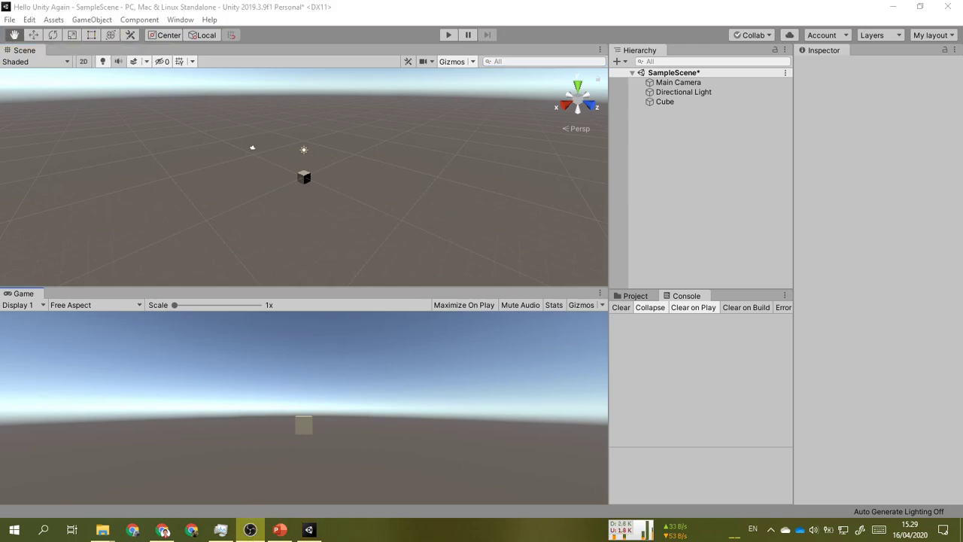
pyautogui.click(483, 5)
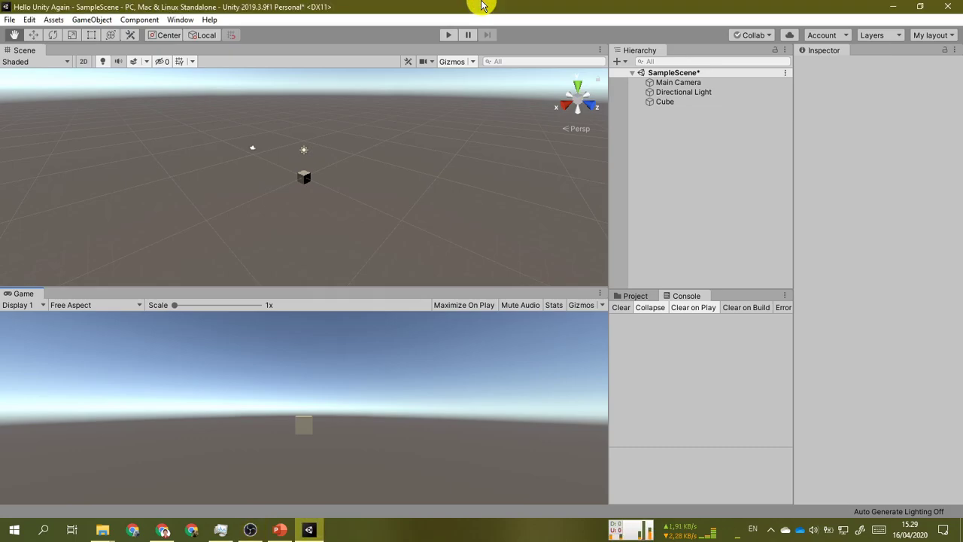
pyautogui.press('w')
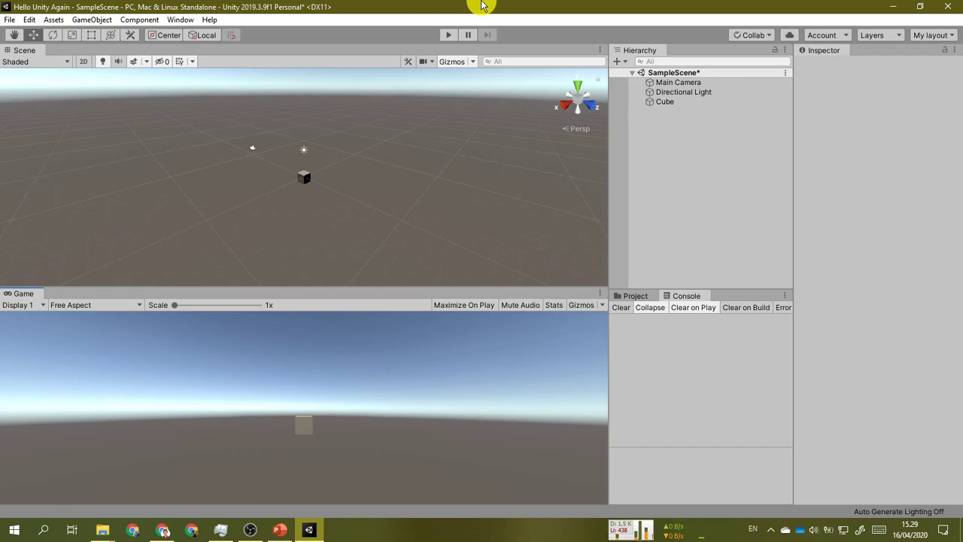
pyautogui.press('e')
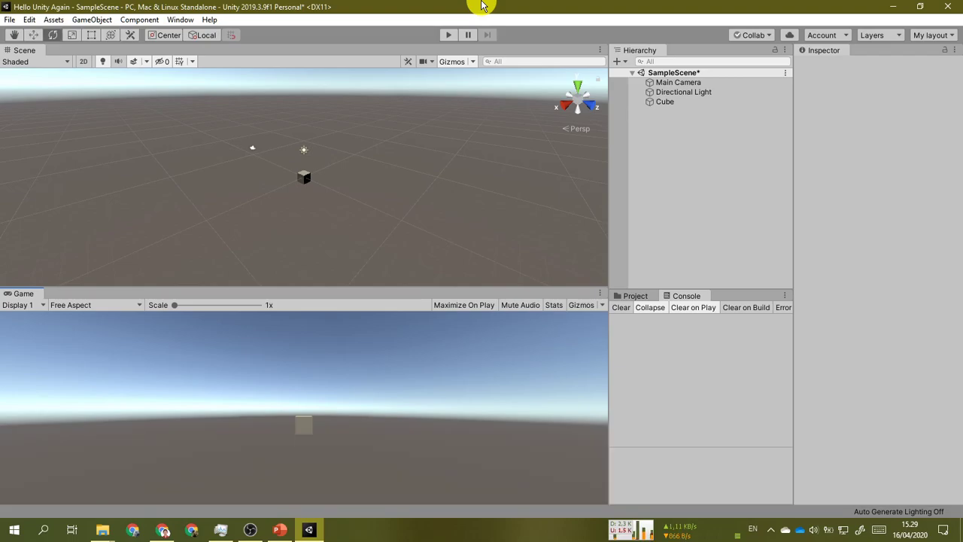
pyautogui.press('r')
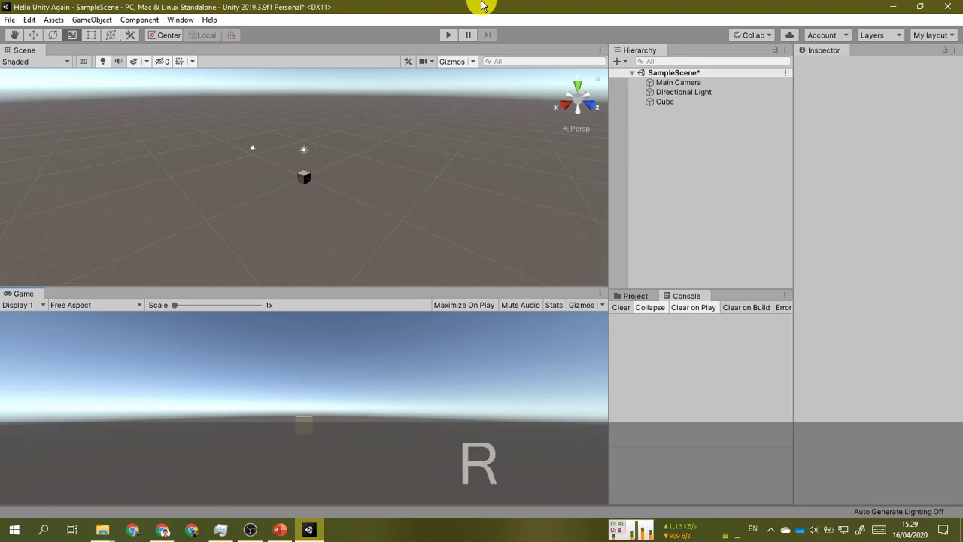
pyautogui.press('t')
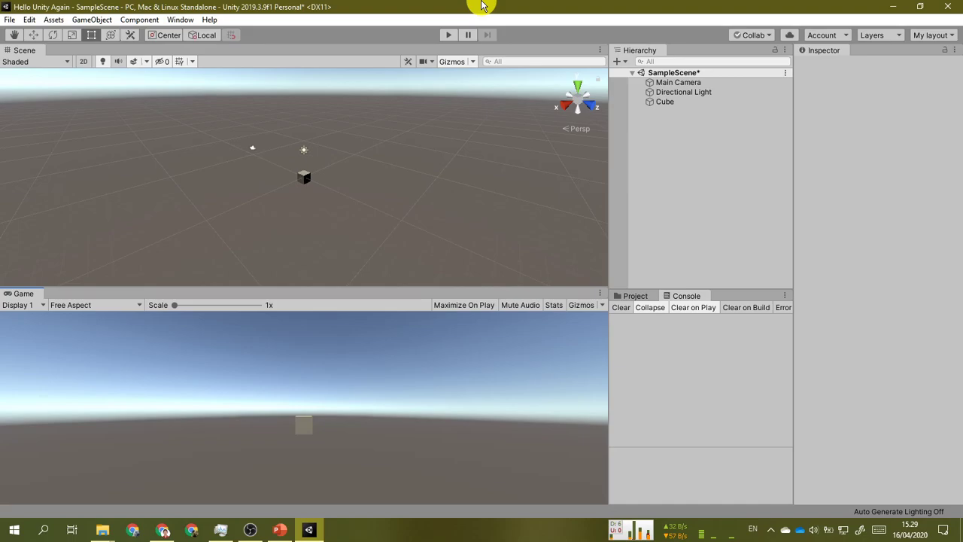
pyautogui.press('y')
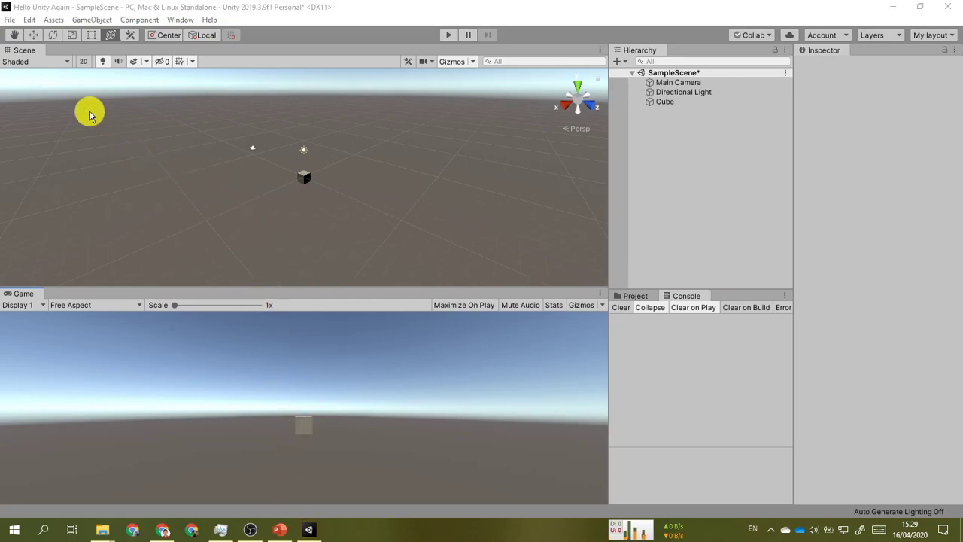
pyautogui.click(320, 7)
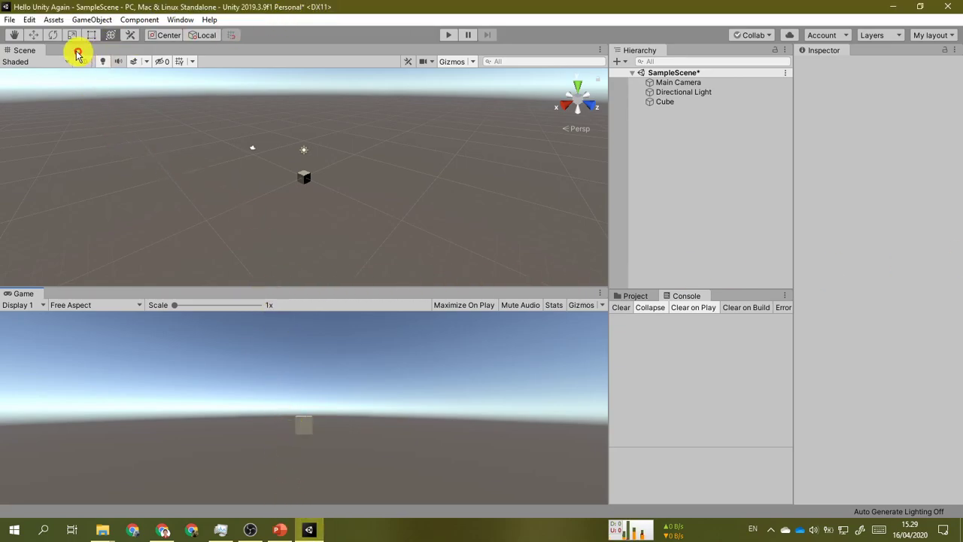
# Use the Move tool to shift the Cube along its axes and planes to about X 2.79, Y 2.17, Z 4.25.
pyautogui.click(39, 36)
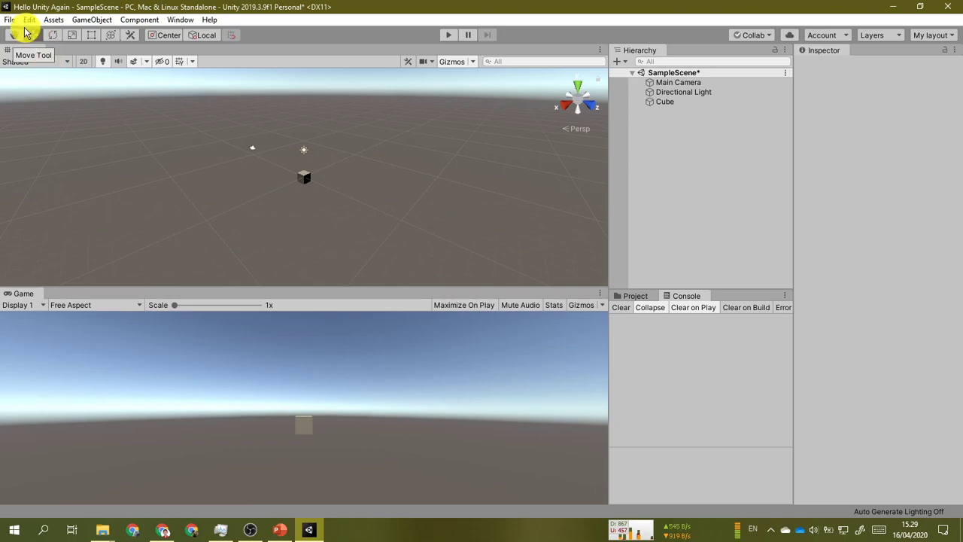
pyautogui.click(673, 102)
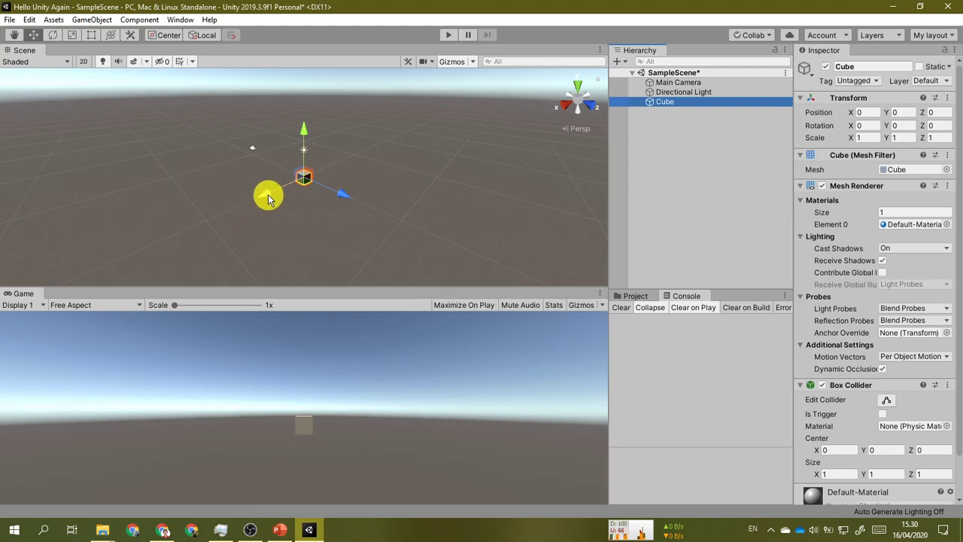
pyautogui.moveTo(264, 193)
pyautogui.mouseDown()
pyautogui.moveTo(208, 221)
pyautogui.moveTo(316, 170)
pyautogui.moveTo(273, 198)
pyautogui.mouseUp()
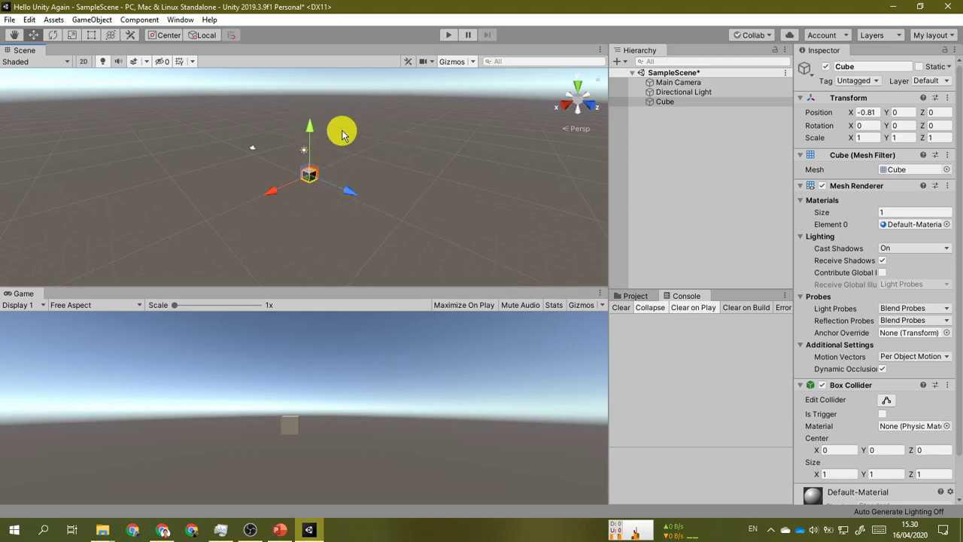
pyautogui.moveTo(312, 133); pyautogui.dragTo(322, 112)
pyautogui.moveTo(346, 172)
pyautogui.mouseDown()
pyautogui.moveTo(402, 198)
pyautogui.moveTo(357, 165)
pyautogui.mouseUp()
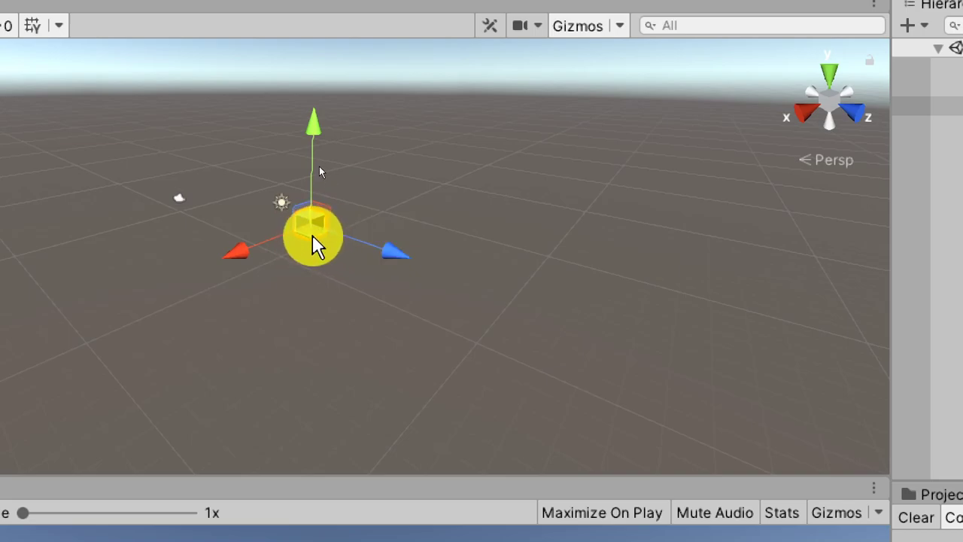
pyautogui.moveTo(315, 244)
pyautogui.mouseDown()
pyautogui.moveTo(450, 312)
pyautogui.moveTo(257, 340)
pyautogui.moveTo(383, 215)
pyautogui.moveTo(339, 344)
pyautogui.moveTo(307, 351)
pyautogui.moveTo(395, 293)
pyautogui.moveTo(286, 324)
pyautogui.moveTo(323, 275)
pyautogui.moveTo(319, 262)
pyautogui.mouseUp()
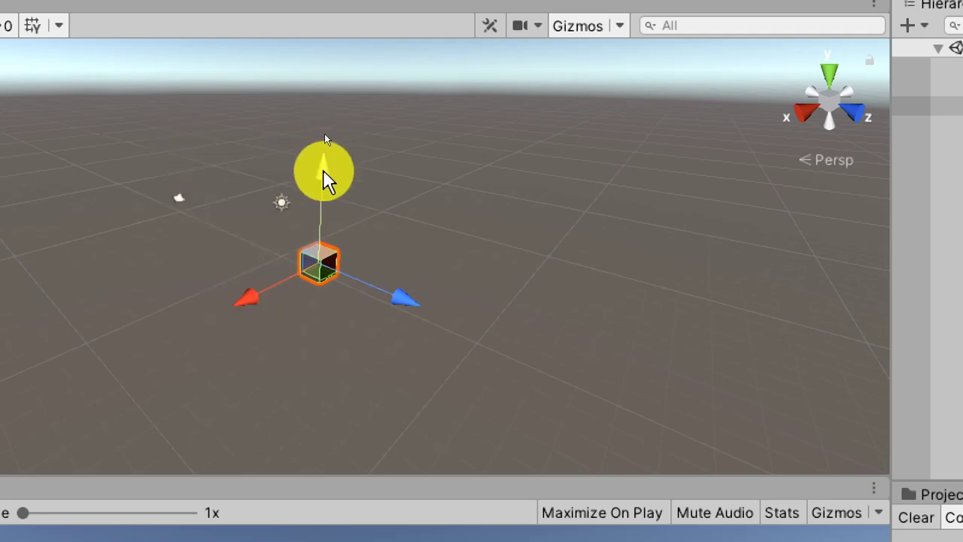
pyautogui.moveTo(312, 263)
pyautogui.mouseDown()
pyautogui.moveTo(301, 263)
pyautogui.moveTo(258, 161)
pyautogui.moveTo(272, 274)
pyautogui.moveTo(323, 211)
pyautogui.moveTo(273, 291)
pyautogui.moveTo(328, 216)
pyautogui.moveTo(276, 284)
pyautogui.moveTo(305, 259)
pyautogui.mouseUp()
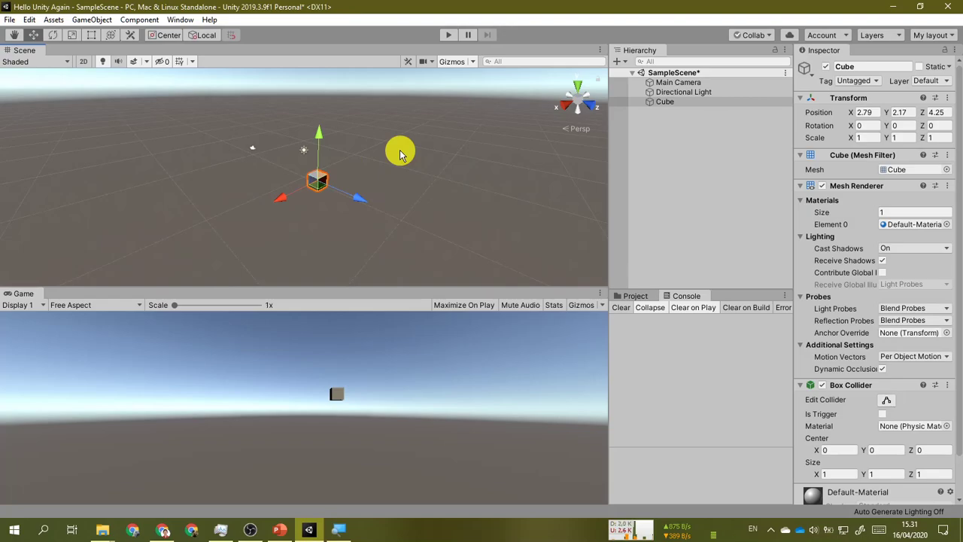
# Switch to PowerPoint and advance the presentation past the Hand and Move Tool slides to the Rotate Tool slide.
pyautogui.click(279, 530)
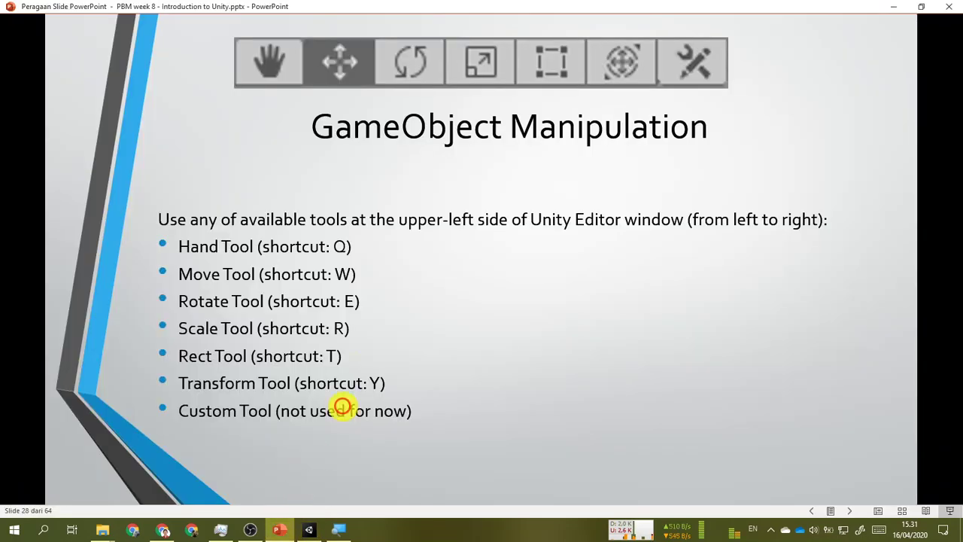
pyautogui.click(360, 357)
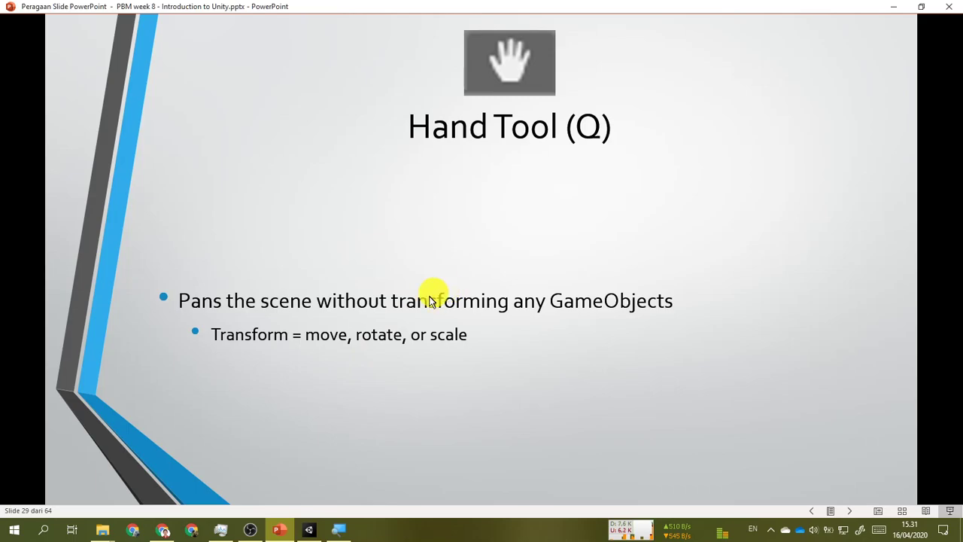
pyautogui.click(429, 304)
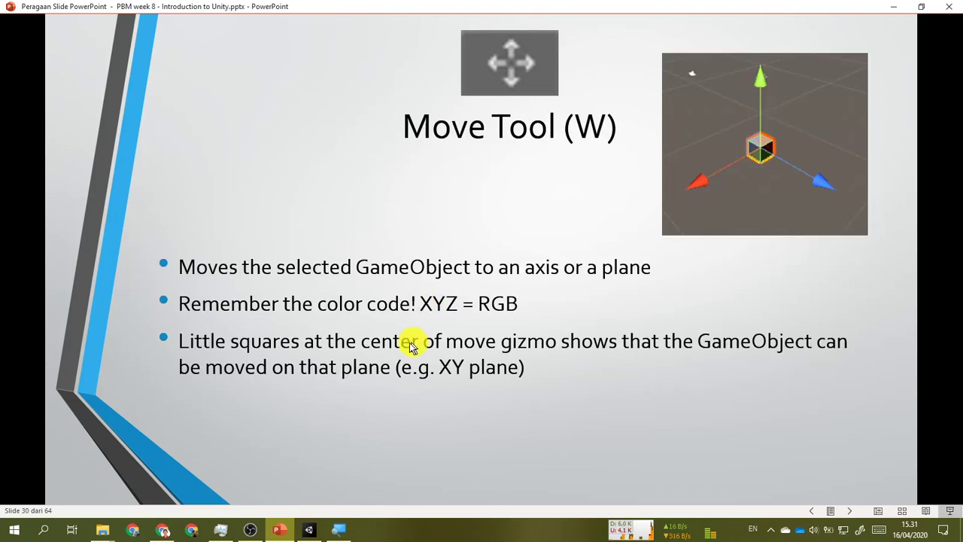
pyautogui.click(385, 369)
# Return to Unity and rotate the Cube with the Rotate tool around its axes and in screen space to about X -156.3, Y -395.1, Z -340.6.
pyautogui.click(313, 531)
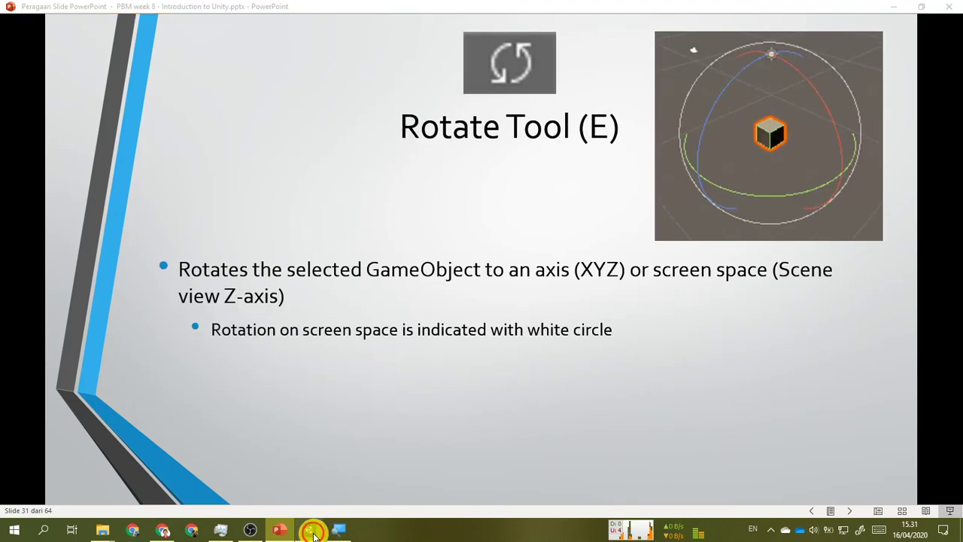
pyautogui.click(53, 35)
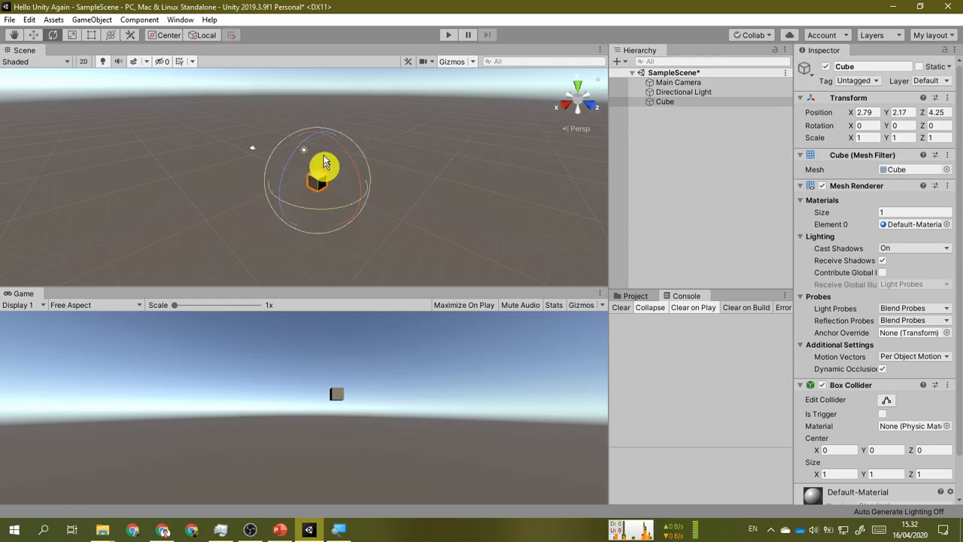
pyautogui.moveTo(336, 148); pyautogui.dragTo(439, 161)
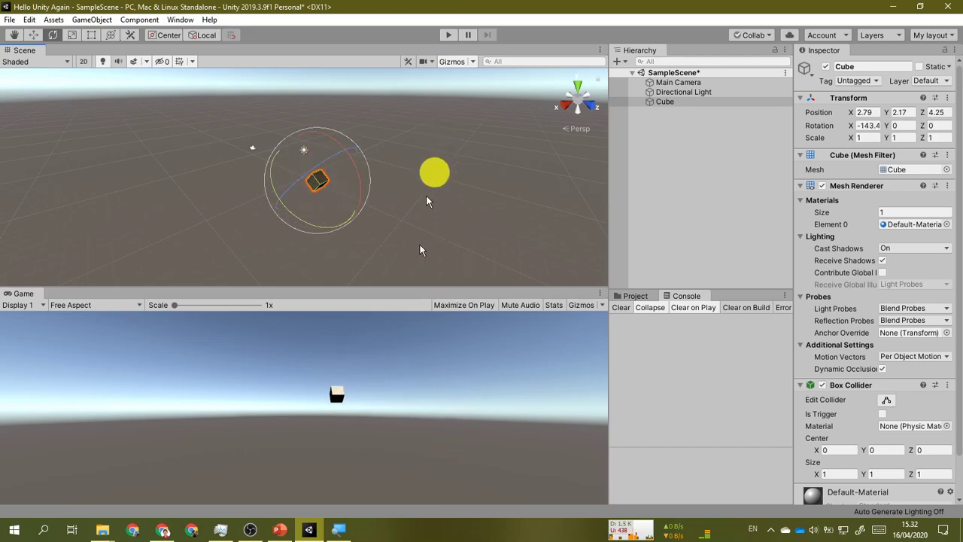
pyautogui.moveTo(304, 228); pyautogui.dragTo(336, 216)
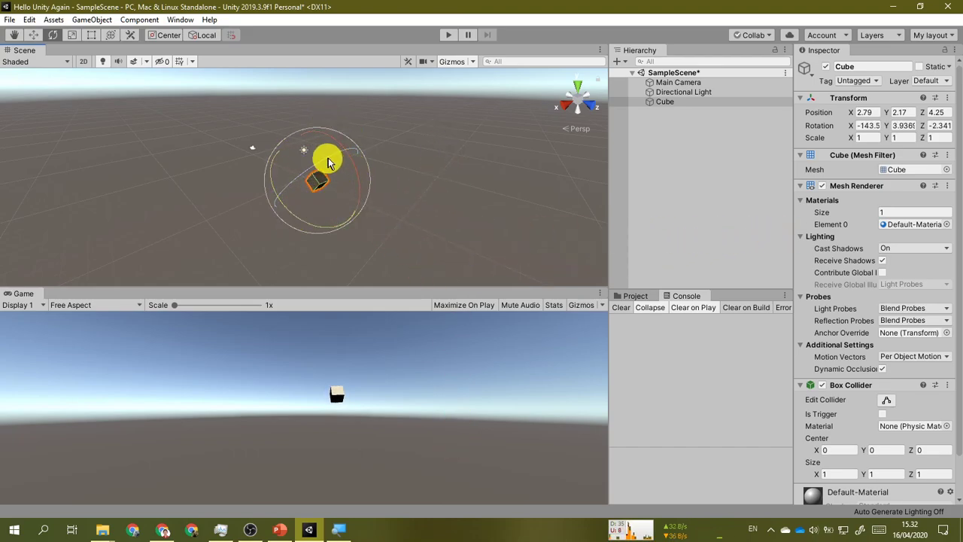
pyautogui.moveTo(272, 175); pyautogui.dragTo(371, 179)
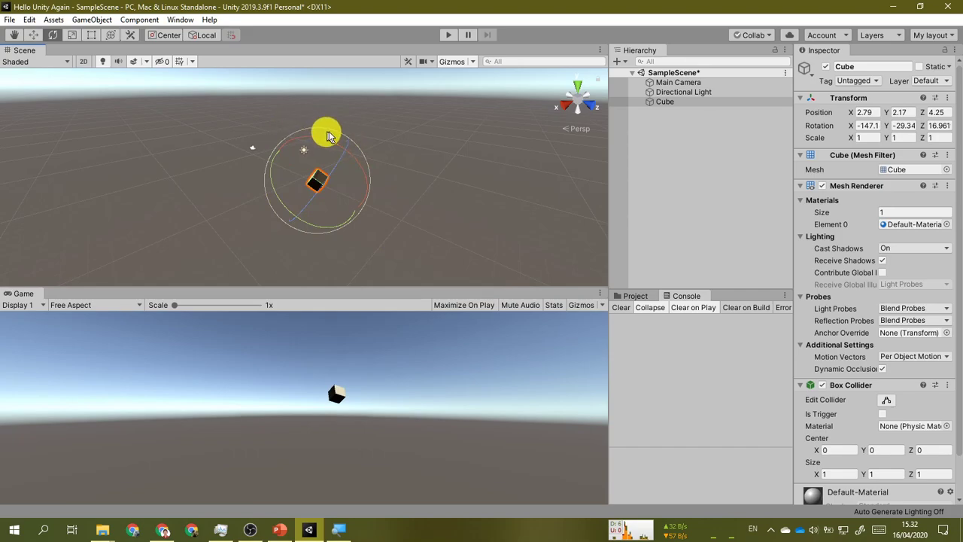
pyautogui.moveTo(330, 133); pyautogui.dragTo(380, 155)
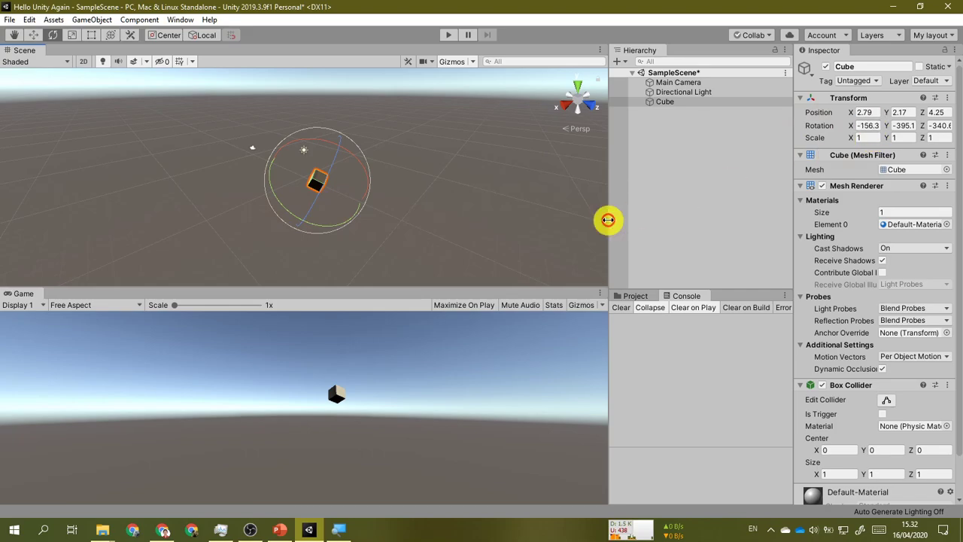
# Reset the Cube's rotation to X 0, Y 0, Z 0.
pyautogui.click(853, 126)
pyautogui.write('0')
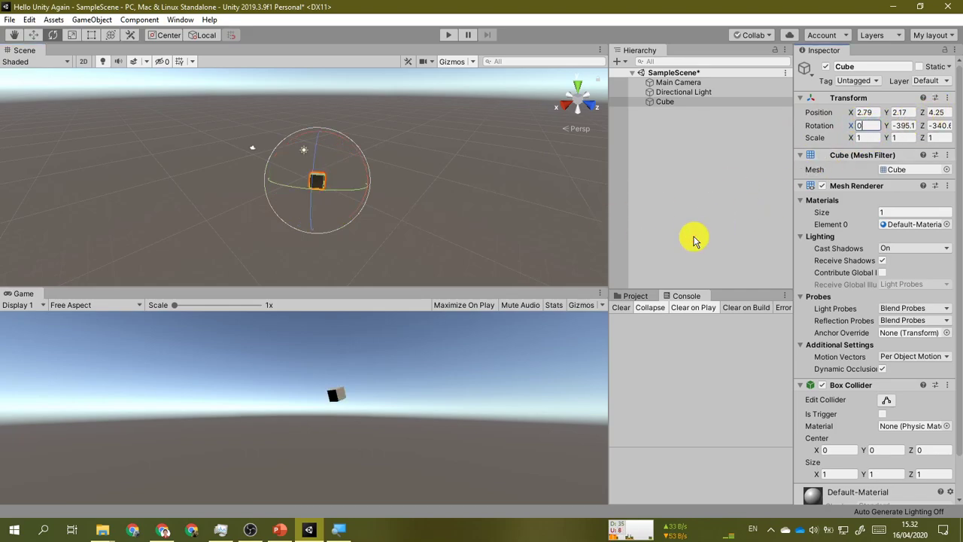
pyautogui.write('0')
pyautogui.press('Tab')
pyautogui.write('0')
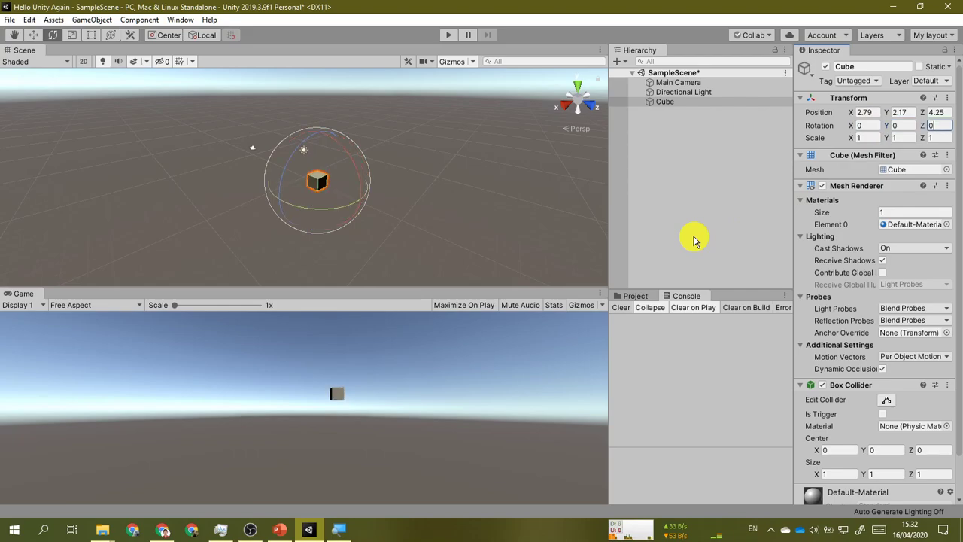
# Set the Cube's position to X 0, Y 0, Z 0.
pyautogui.click(873, 111)
pyautogui.write('0')
pyautogui.press('Tab')
pyautogui.write('0')
pyautogui.press('Tab')
pyautogui.write('0')
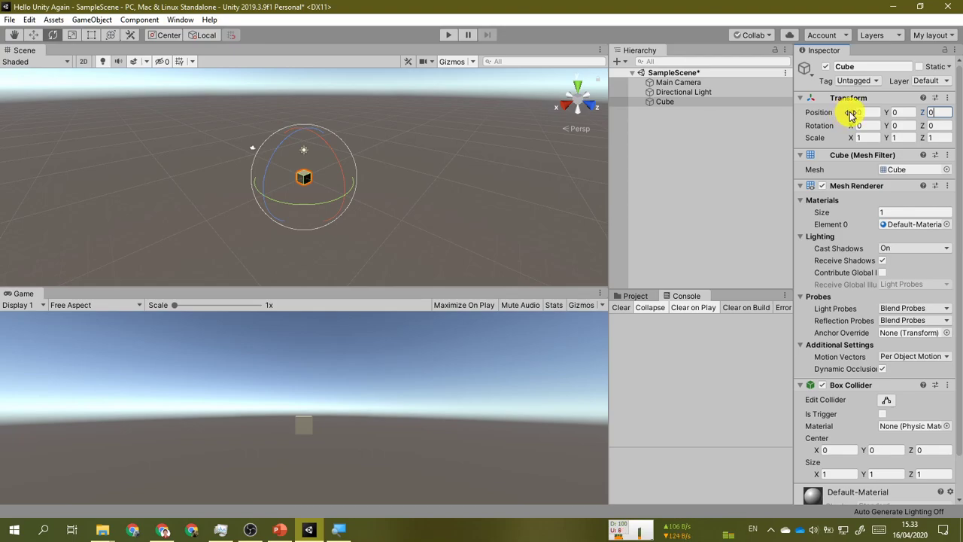
# Try scrubbing the Cube's position values to about X 0.8, Y 0.46, Z -0.78, and set all three back to 0.
pyautogui.moveTo(851, 112)
pyautogui.mouseDown()
pyautogui.moveTo(757, 108)
pyautogui.moveTo(918, 95)
pyautogui.moveTo(852, 115)
pyautogui.mouseUp()
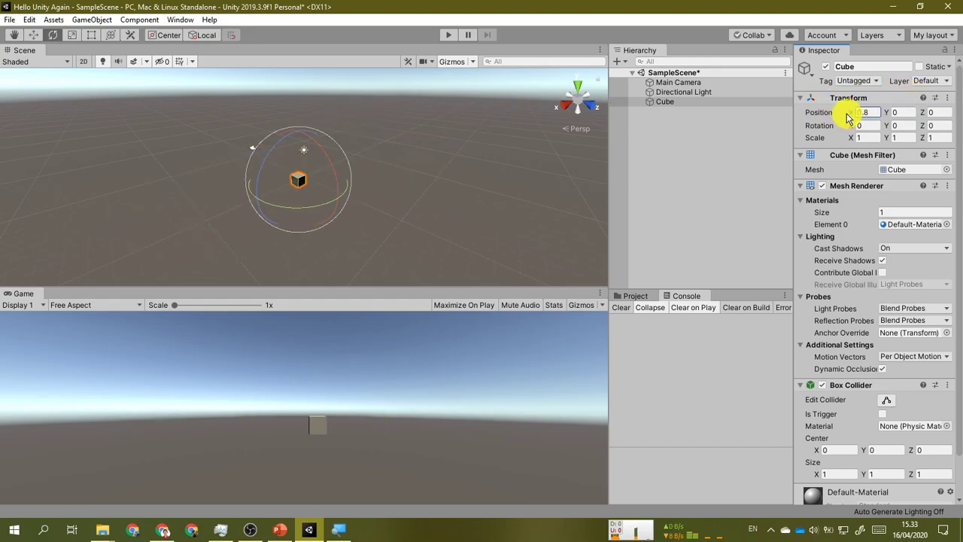
pyautogui.moveTo(890, 112)
pyautogui.mouseDown()
pyautogui.moveTo(869, 112)
pyautogui.moveTo(905, 113)
pyautogui.moveTo(857, 119)
pyautogui.moveTo(922, 113)
pyautogui.moveTo(901, 113)
pyautogui.mouseUp()
pyautogui.click(868, 111)
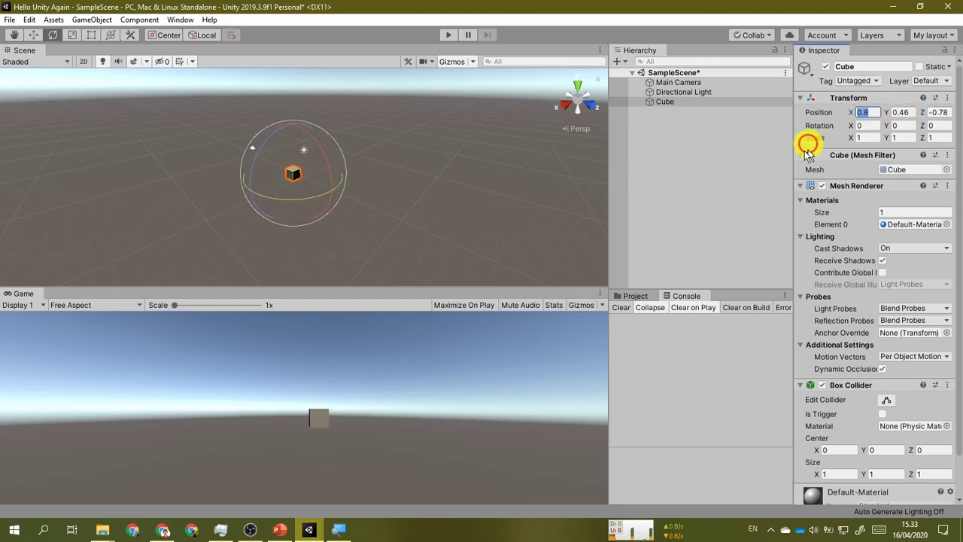
pyautogui.write('0')
pyautogui.press('Tab')
pyautogui.write('0')
pyautogui.press('Tab')
pyautogui.write('0')
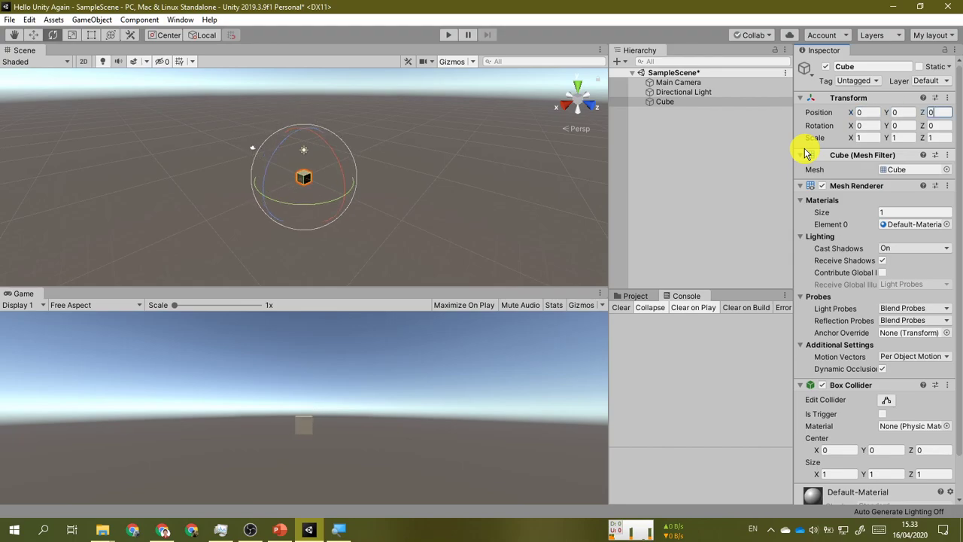
# Scale the Cube with the Scale tool along each axis and uniformly to about X 3.08, Y 7.54, Z 4.94.
pyautogui.click(73, 35)
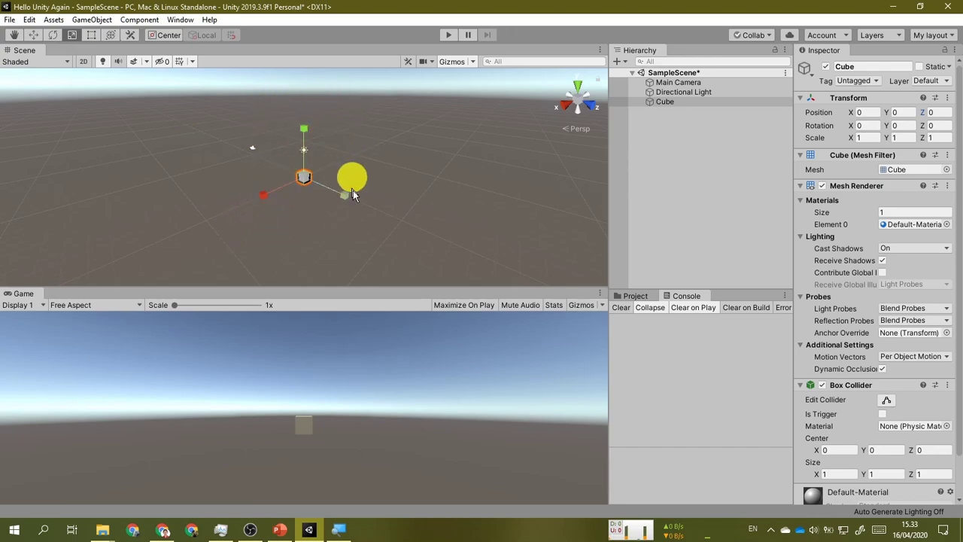
pyautogui.moveTo(261, 197); pyautogui.dragTo(181, 245)
pyautogui.moveTo(302, 132); pyautogui.dragTo(353, 241)
pyautogui.moveTo(343, 192); pyautogui.dragTo(451, 288)
pyautogui.moveTo(301, 183); pyautogui.dragTo(315, 220)
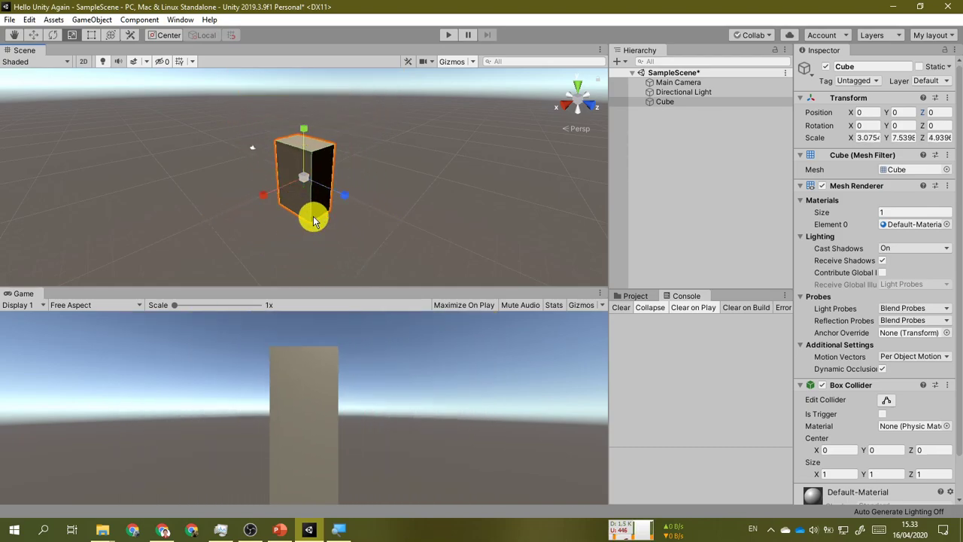
# Use the Transform tool to adjust the Cube to about position -0.08, -1.68, -2.11, X rotation 7.48 and scale 5.65, 9.31, 5.30.
pyautogui.click(92, 35)
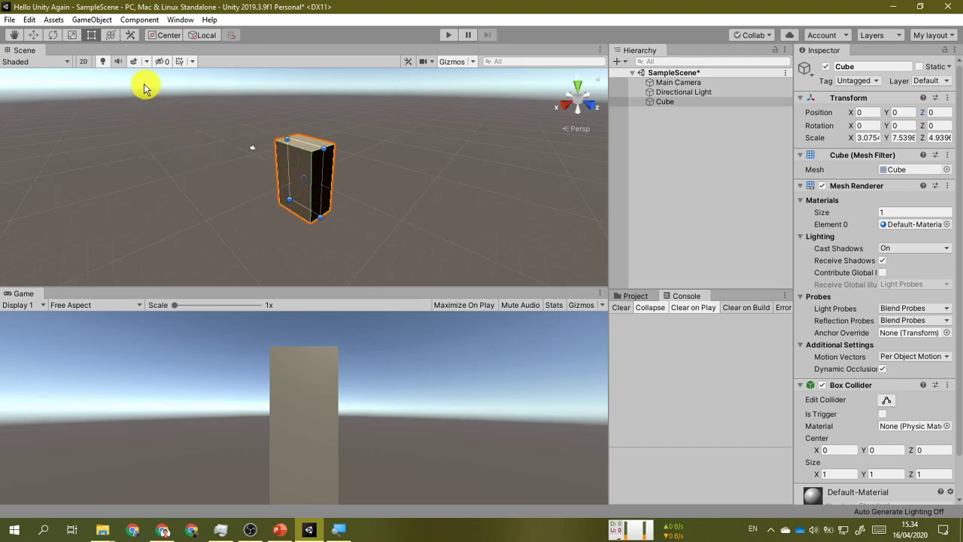
pyautogui.click(111, 38)
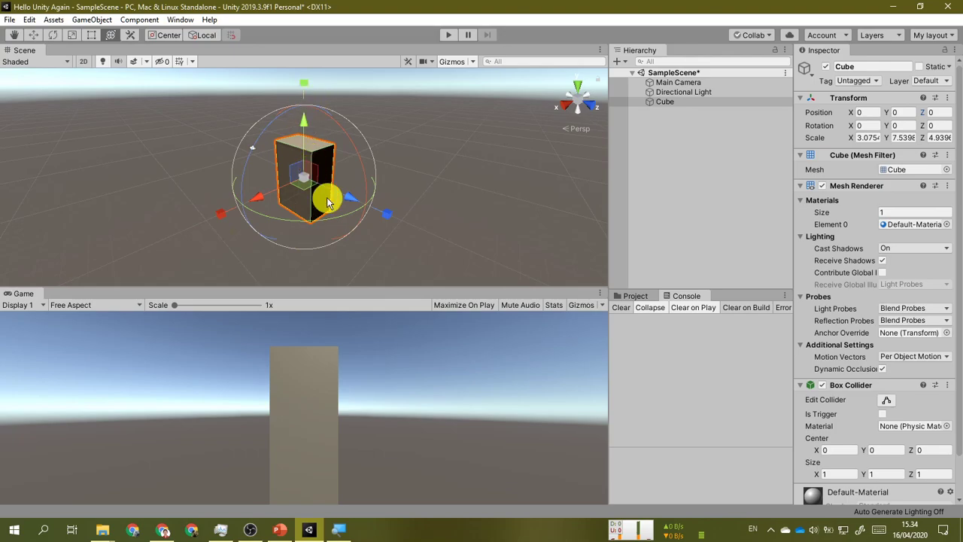
pyautogui.moveTo(260, 197)
pyautogui.mouseDown()
pyautogui.moveTo(189, 231)
pyautogui.moveTo(263, 183)
pyautogui.mouseUp()
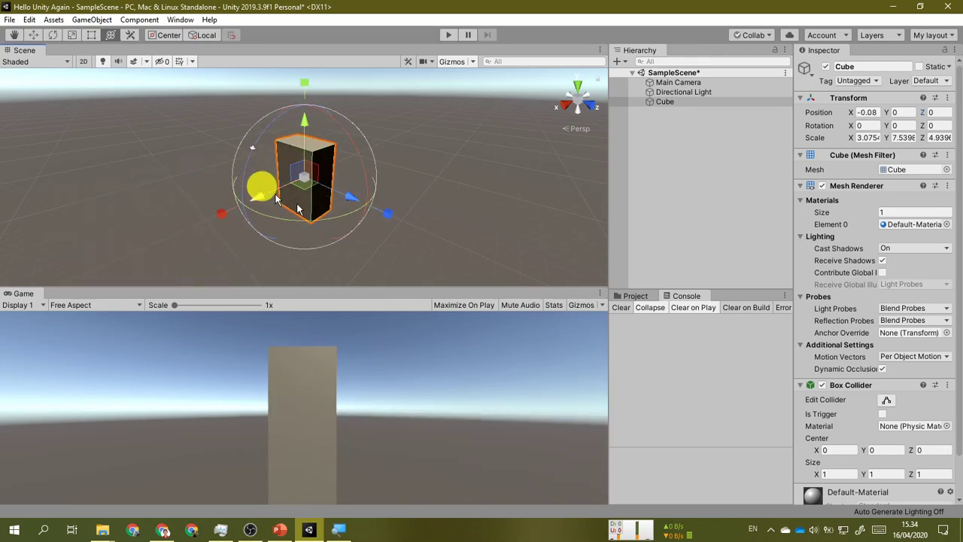
pyautogui.moveTo(348, 199); pyautogui.dragTo(335, 194)
pyautogui.moveTo(329, 120); pyautogui.dragTo(362, 128)
pyautogui.moveTo(203, 206); pyautogui.dragTo(40, 265)
pyautogui.moveTo(338, 244); pyautogui.dragTo(357, 237)
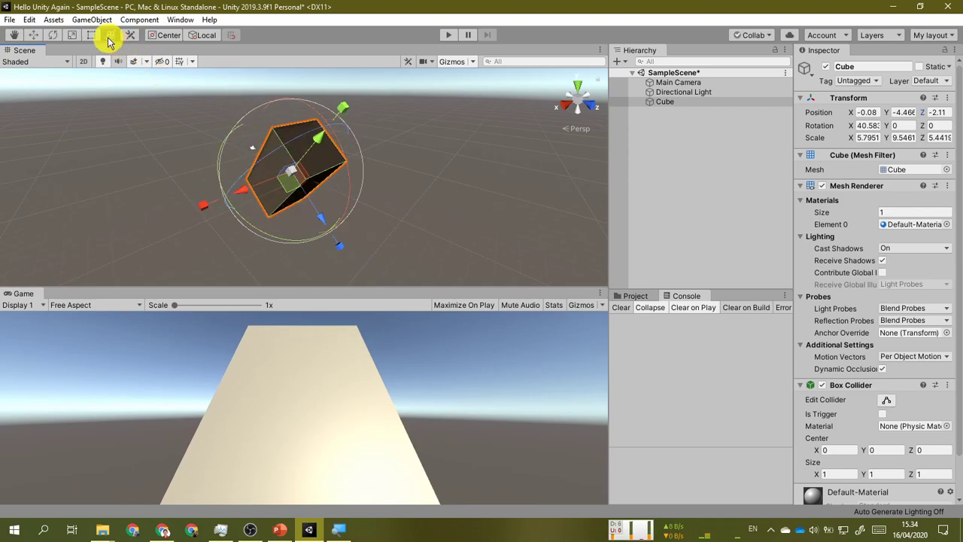
pyautogui.moveTo(312, 107); pyautogui.dragTo(286, 56)
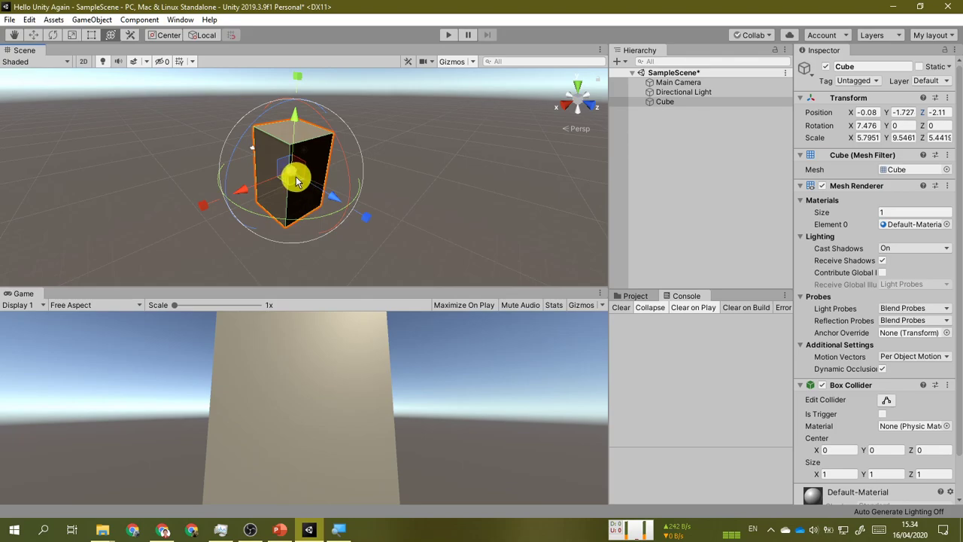
pyautogui.moveTo(295, 173); pyautogui.dragTo(320, 197)
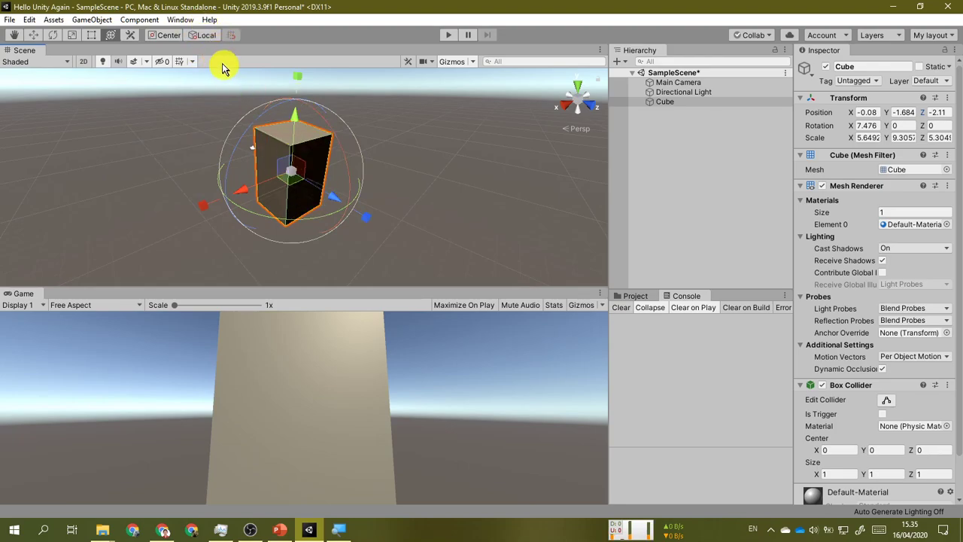
# Switch to PowerPoint and advance the presentation past the Rect Tool slide to the Gizmo Handle Position Toggle slide.
pyautogui.click(204, 35)
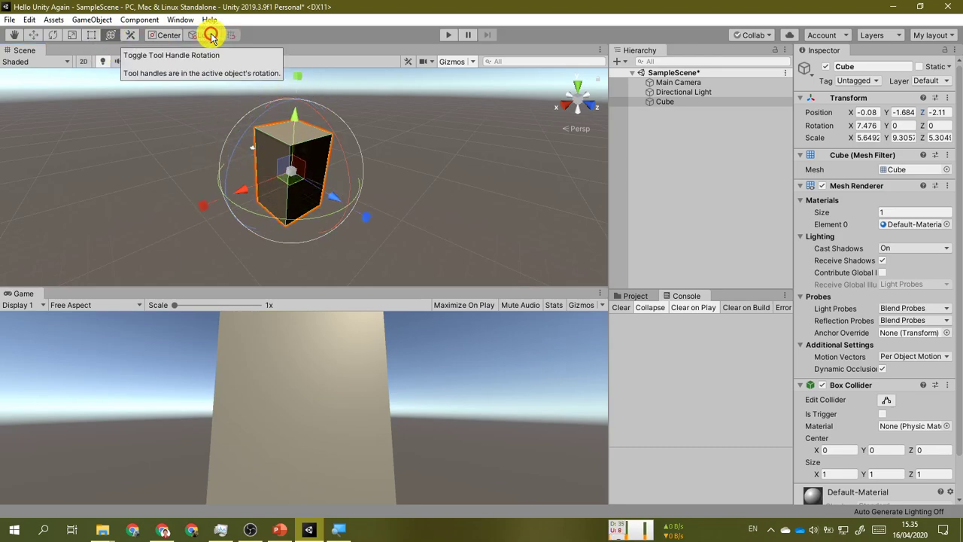
pyautogui.click(285, 529)
pyautogui.click(322, 371)
pyautogui.click(322, 368)
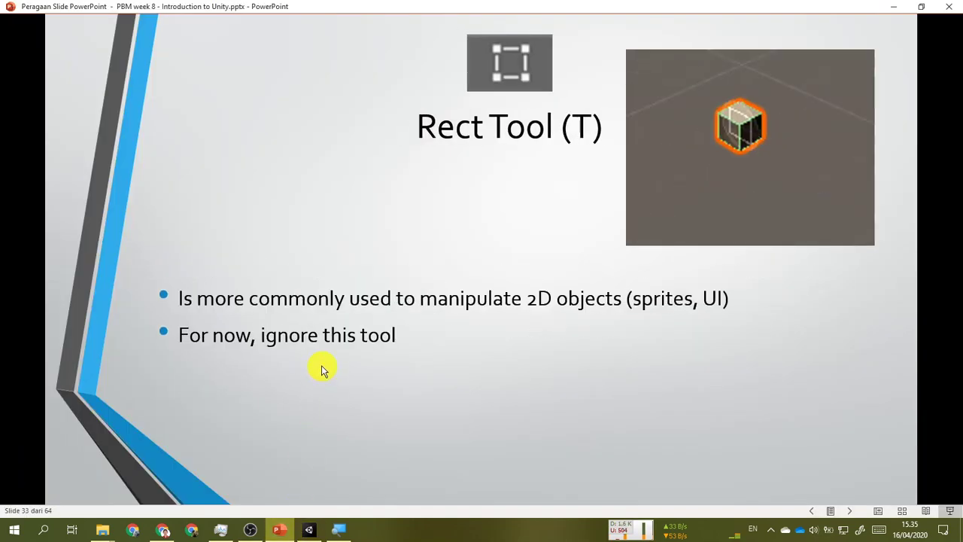
pyautogui.click(321, 365)
pyautogui.click(321, 365)
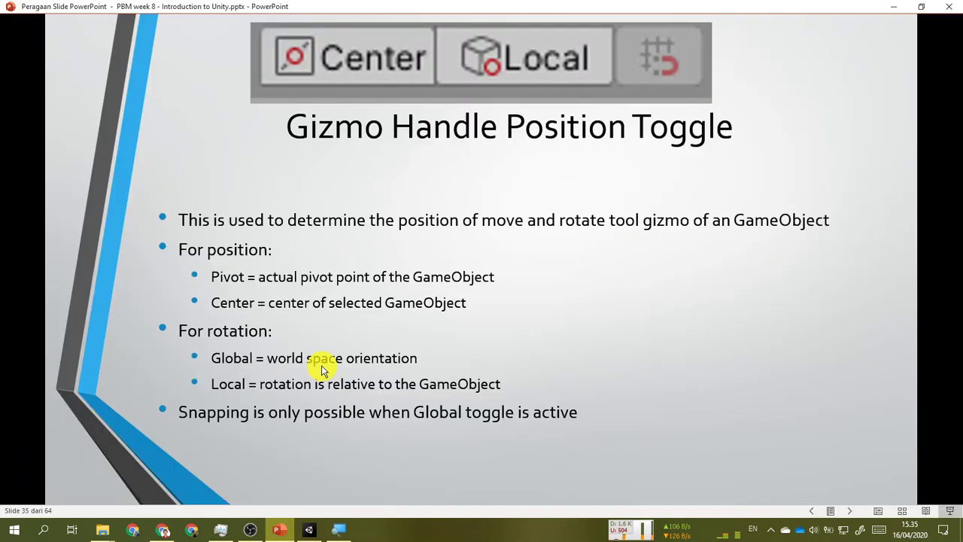
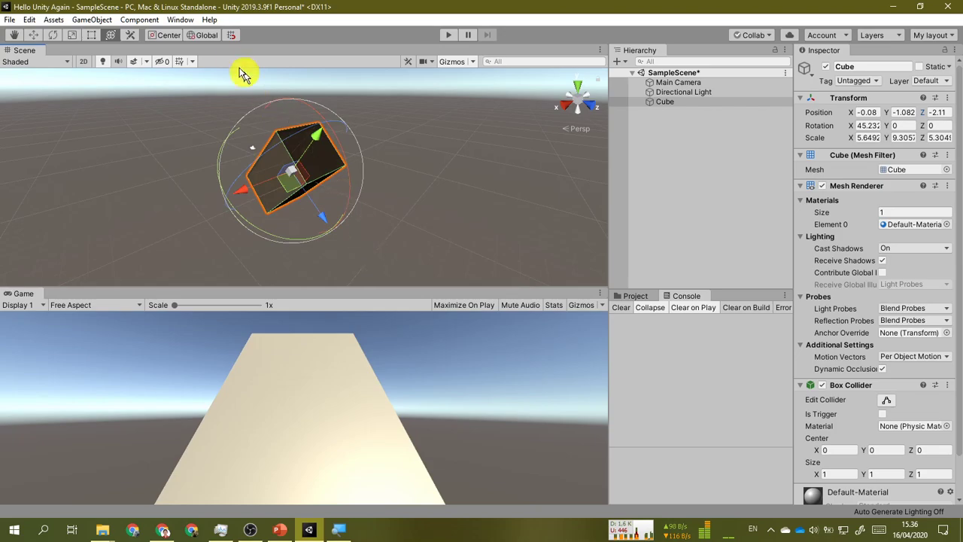
# Set the tool handle rotation to Global and compare the Cube's Move and Rotate gizmos, ending on the Move tool.
pyautogui.click(205, 35)
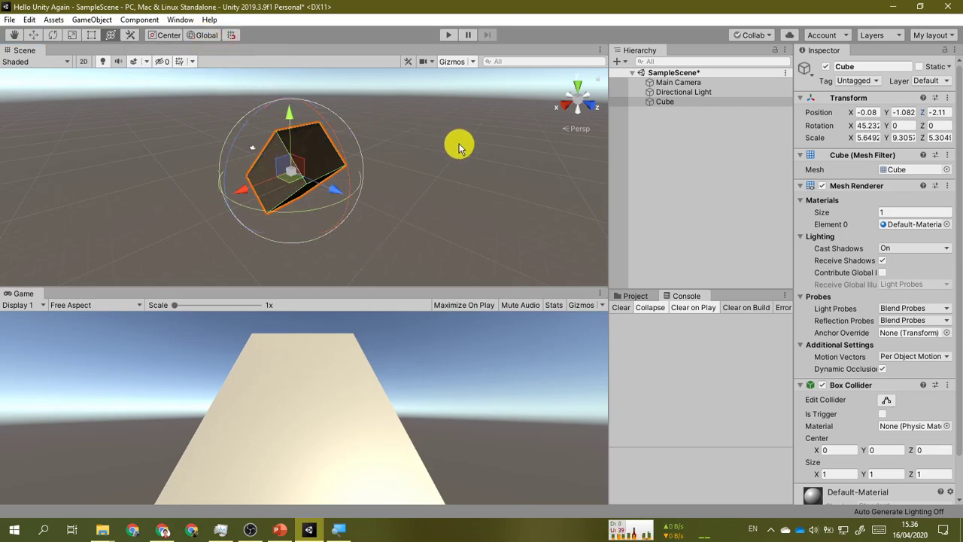
pyautogui.click(34, 35)
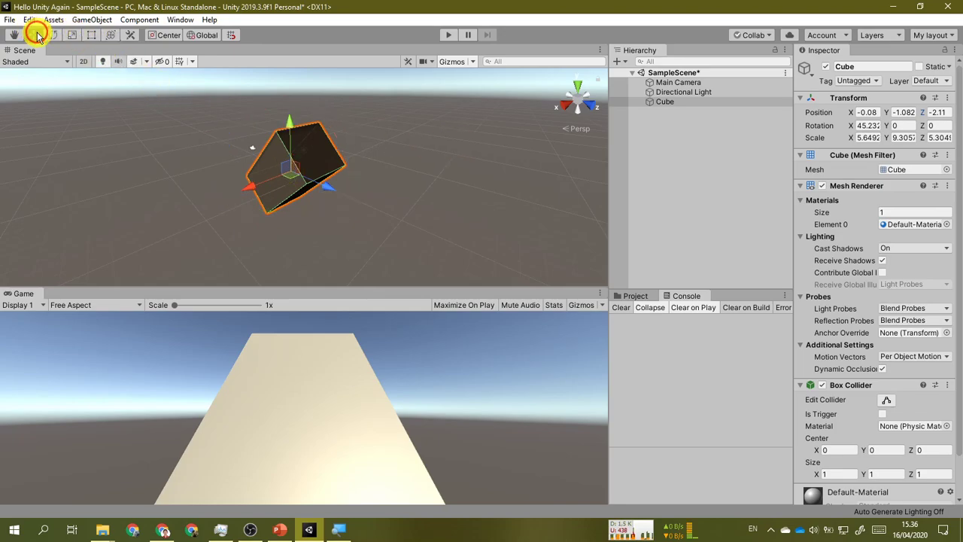
pyautogui.click(53, 36)
pyautogui.click(33, 35)
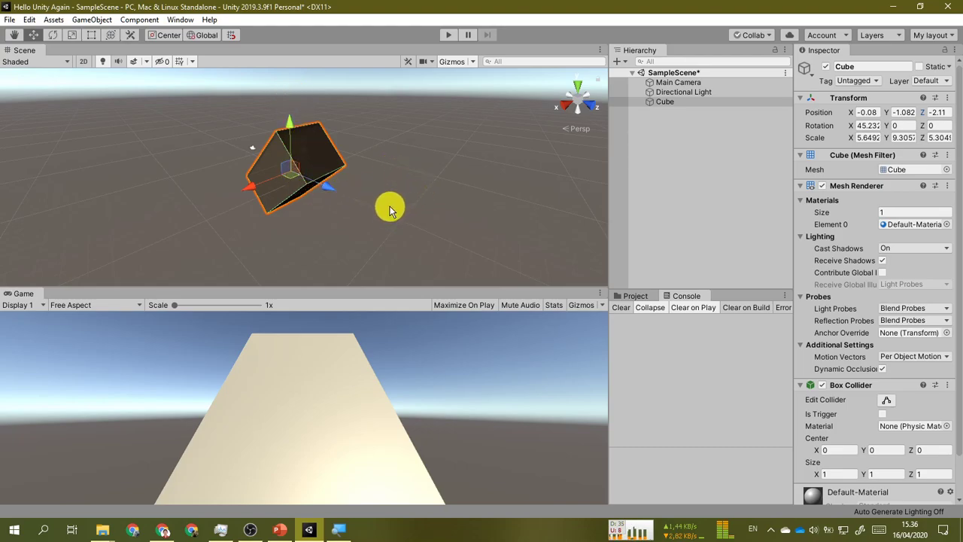
# Toggle the tool handle rotation between Local and Global to compare the Move gizmo's orientation on the Cube, ending on Global.
pyautogui.click(210, 36)
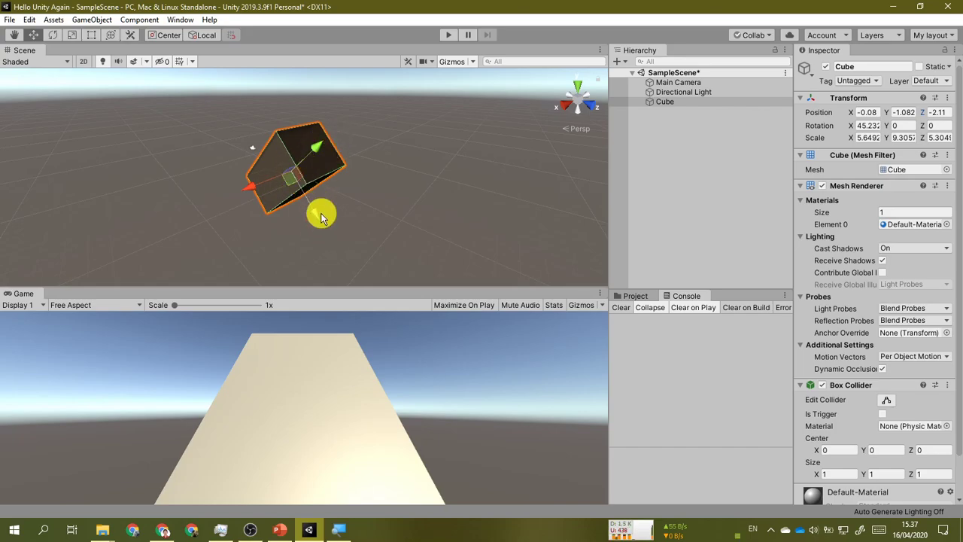
pyautogui.click(205, 38)
pyautogui.click(209, 37)
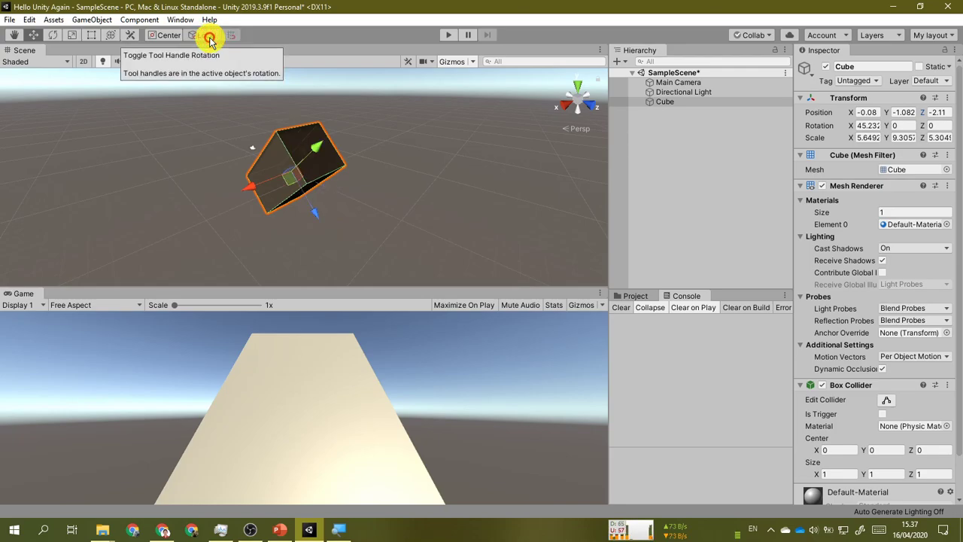
pyautogui.click(208, 37)
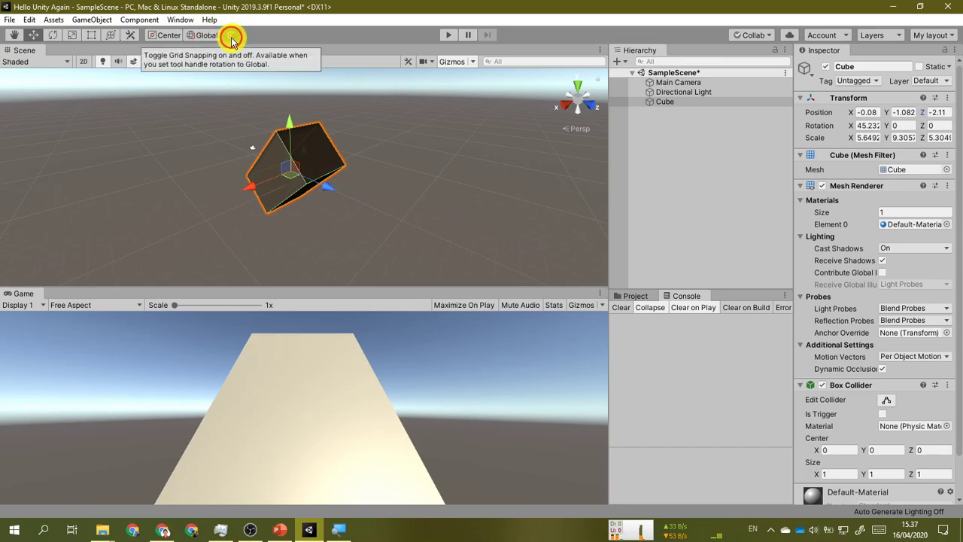
# Turn on grid snapping and move the rotated Cube in grid steps to X 0, Y 0, Z -1.
pyautogui.click(232, 37)
pyautogui.moveTo(292, 164); pyautogui.dragTo(360, 200)
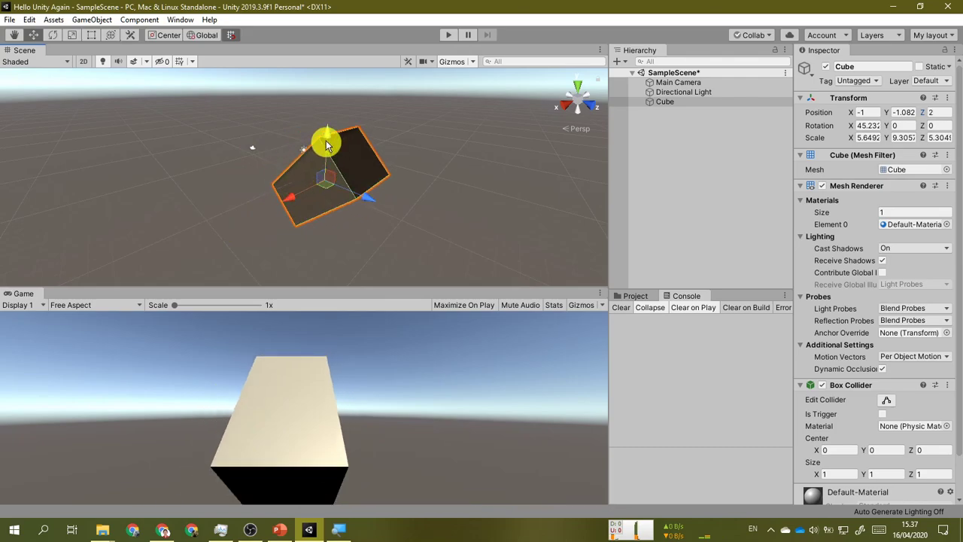
pyautogui.moveTo(328, 136)
pyautogui.mouseDown()
pyautogui.moveTo(331, 108)
pyautogui.moveTo(323, 146)
pyautogui.mouseUp()
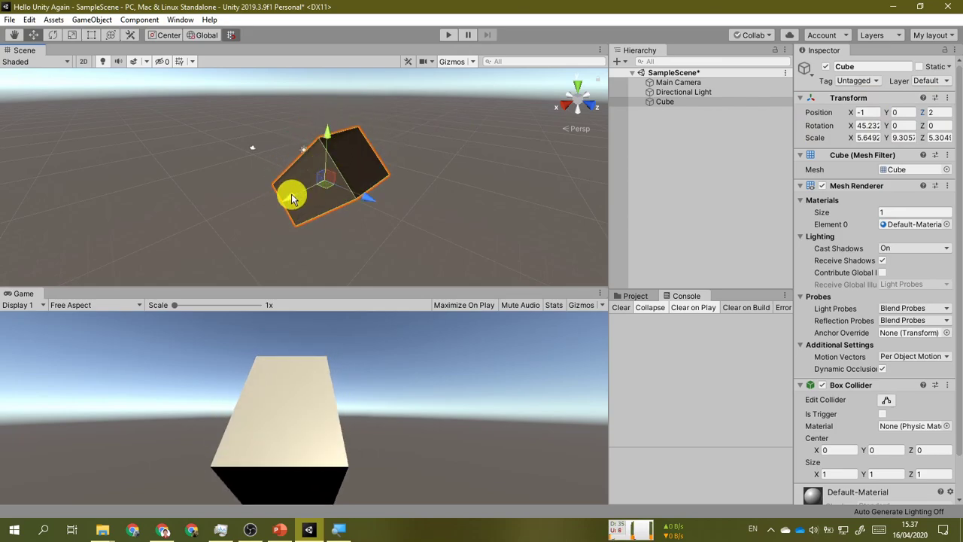
pyautogui.moveTo(291, 193); pyautogui.dragTo(254, 208)
pyautogui.moveTo(315, 227); pyautogui.dragTo(259, 192)
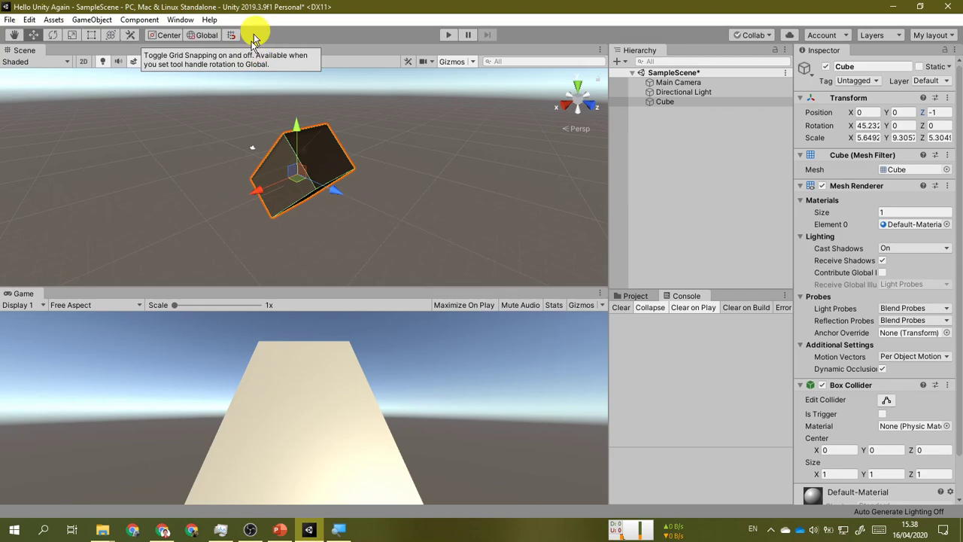
# Switch to PowerPoint, view the Scene Navigation slide on pan, orbit, zoom and flythrough, and return to Unity.
pyautogui.click(279, 530)
pyautogui.click(343, 334)
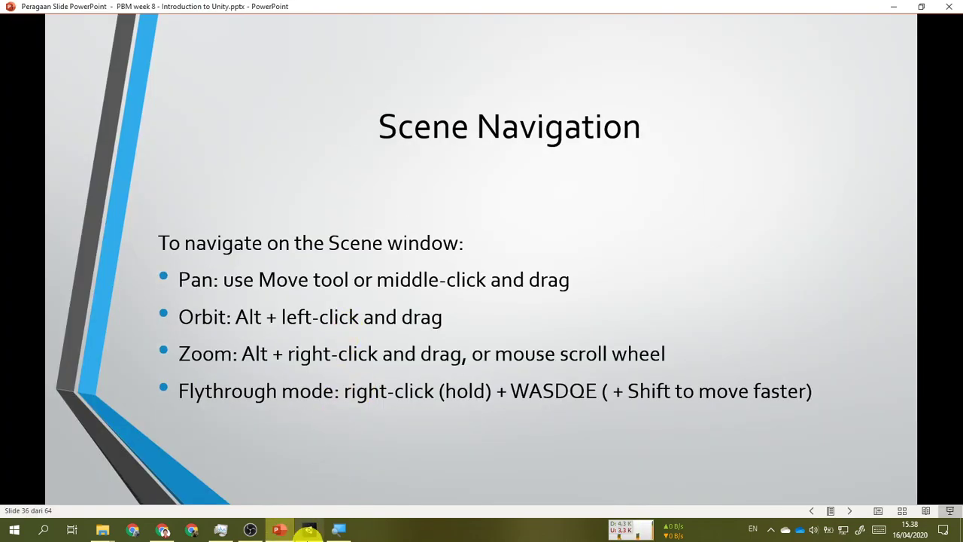
pyautogui.click(309, 529)
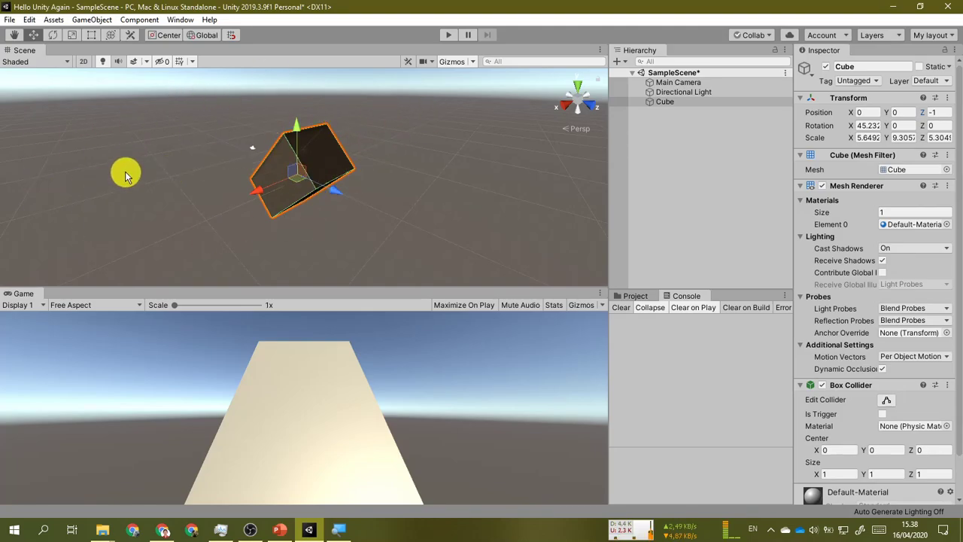
# Maximize the Scene view, check the Scene Navigation slide in PowerPoint, and return to Unity.
pyautogui.rightClick(25, 51)
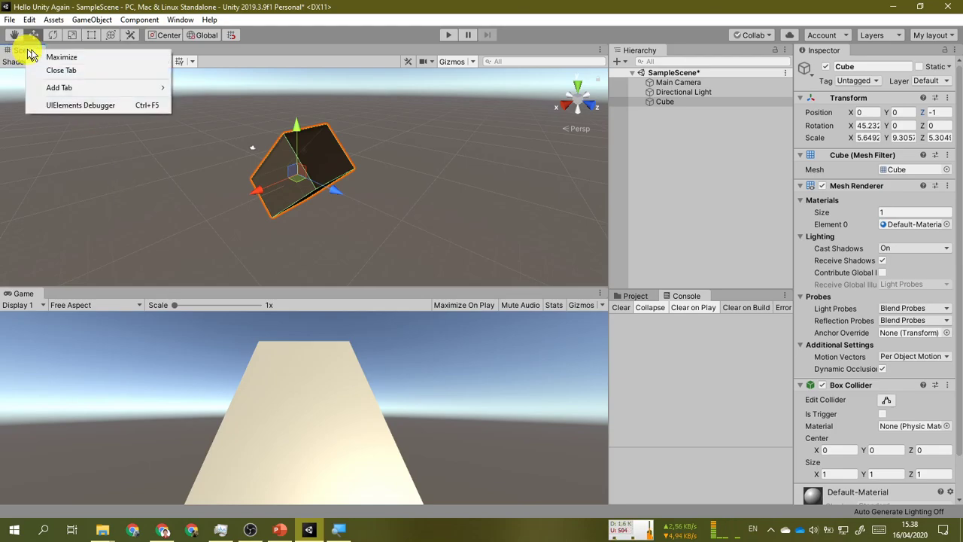
pyautogui.click(64, 57)
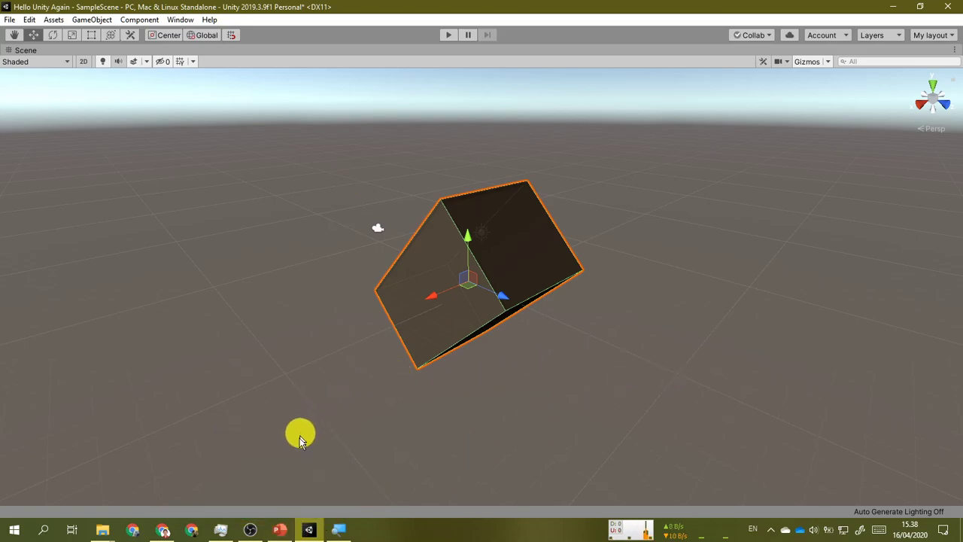
pyautogui.click(280, 530)
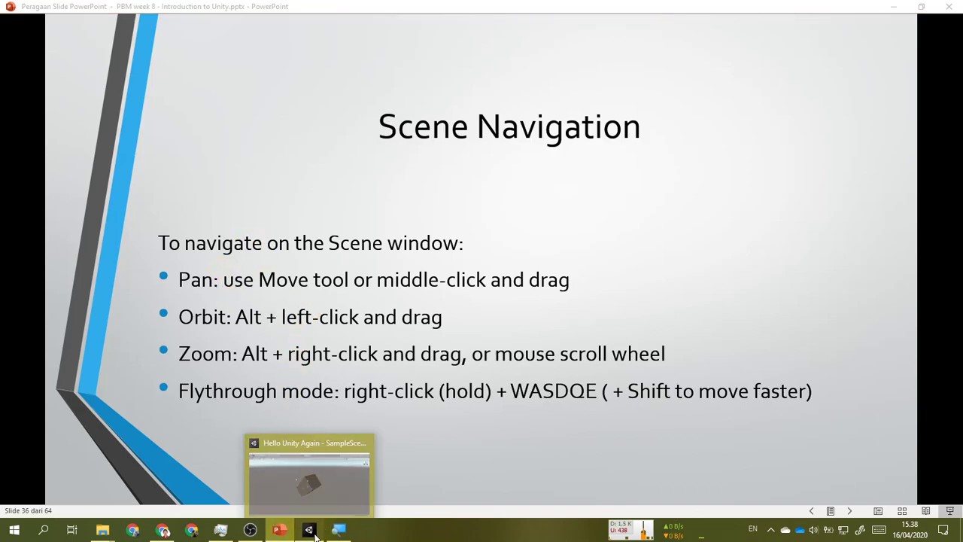
pyautogui.click(308, 529)
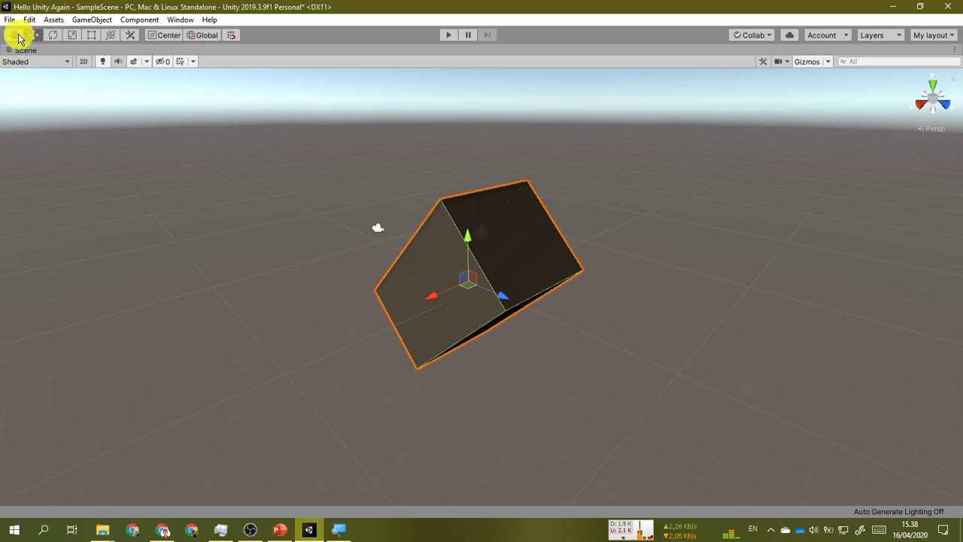
# Pan the Scene view with the Hand tool and compare that tool with the Move tool, ending on the Hand tool.
pyautogui.press('q')
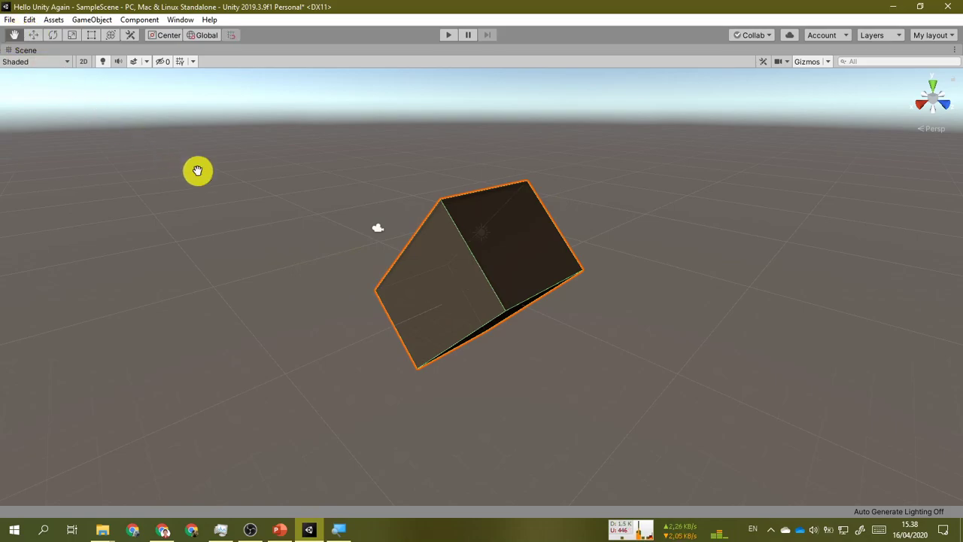
pyautogui.moveTo(308, 308); pyautogui.dragTo(423, 334)
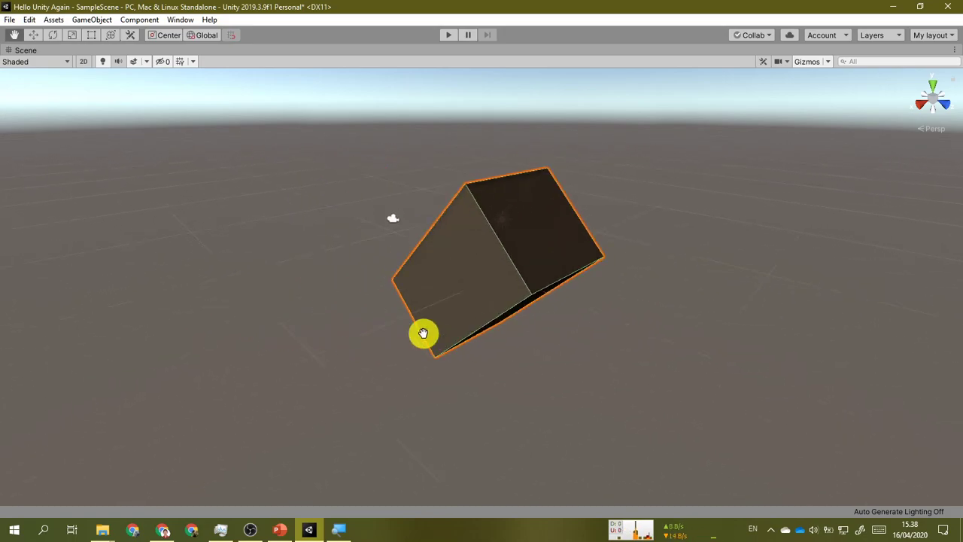
pyautogui.click(34, 35)
pyautogui.click(55, 35)
pyautogui.click(34, 35)
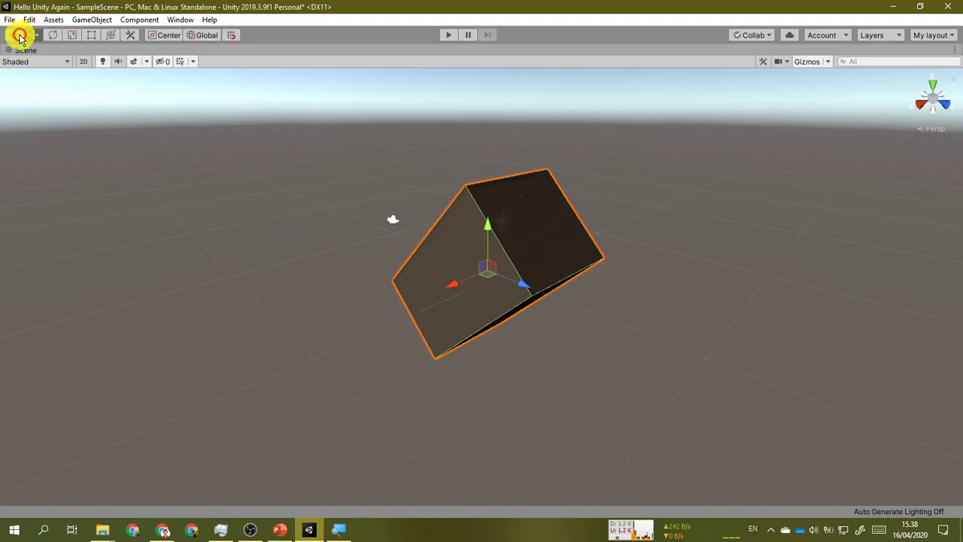
pyautogui.click(18, 36)
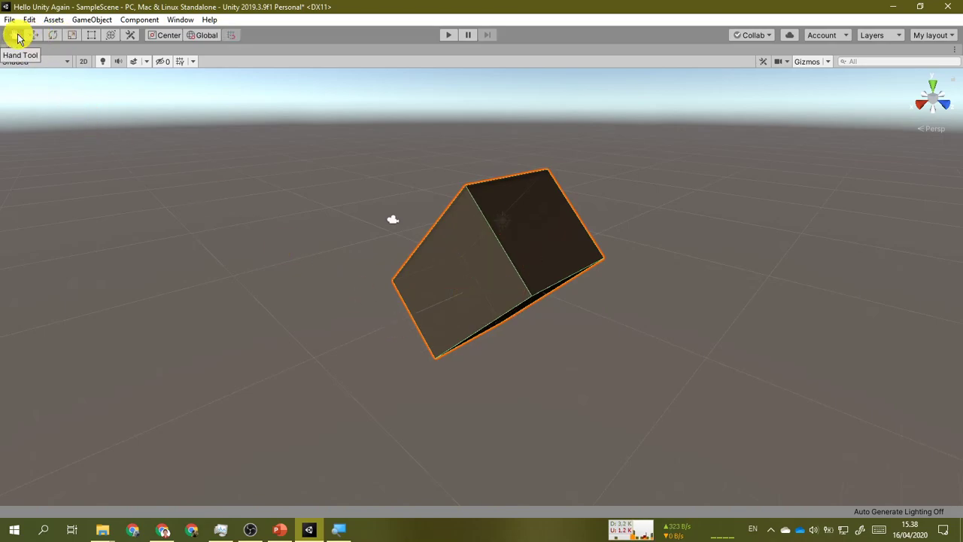
# Switch to the Move tool and pan the Scene view around the Cube while keeping that tool active.
pyautogui.click(35, 35)
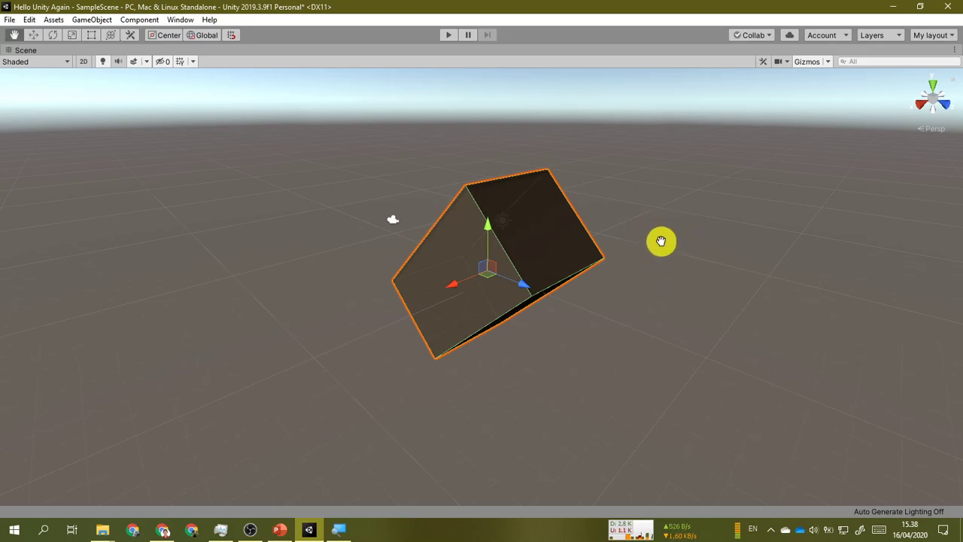
pyautogui.moveTo(661, 240); pyautogui.dragTo(594, 253, button='middle')
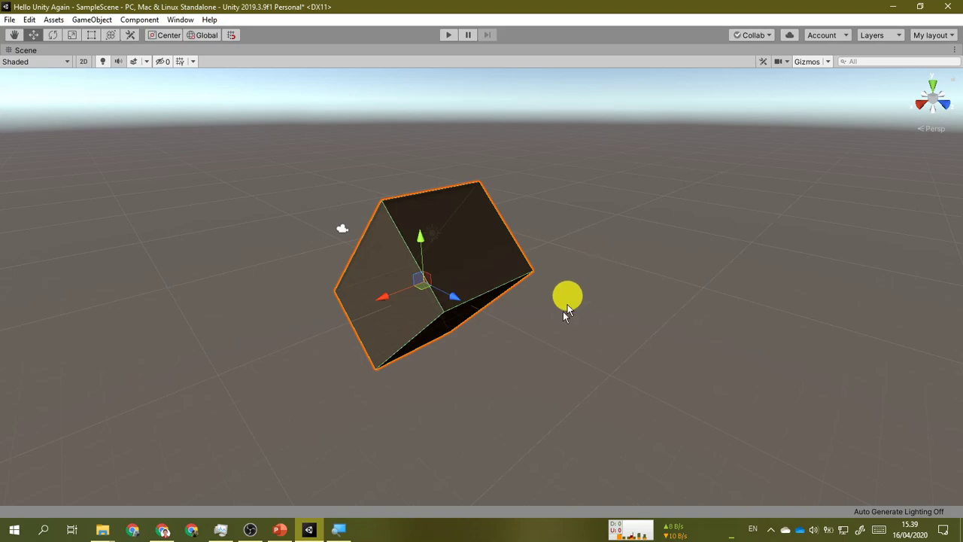
pyautogui.moveTo(561, 316); pyautogui.dragTo(522, 344, button='middle')
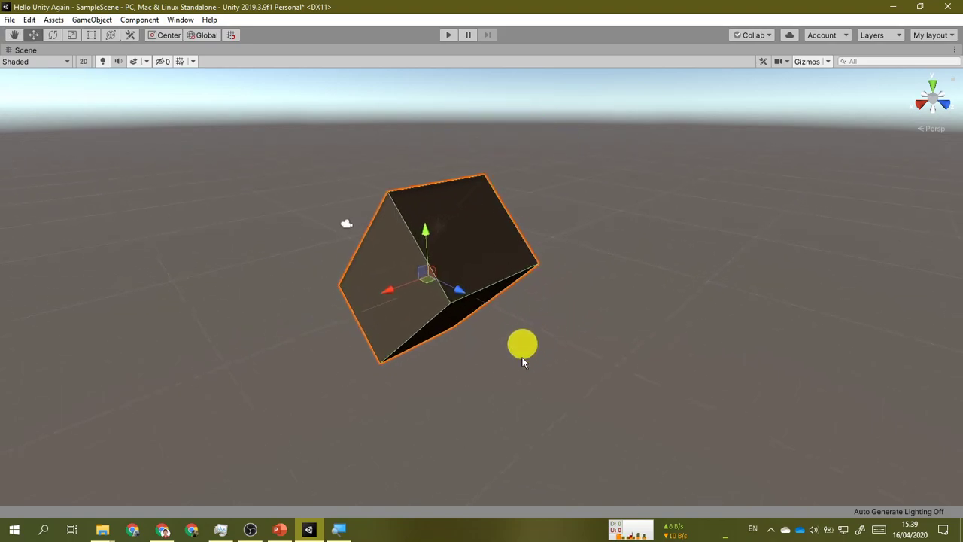
# Check the Orbit entry on the PowerPoint slide, return to Unity, and orbit the Scene view around the Cube.
pyautogui.click(280, 529)
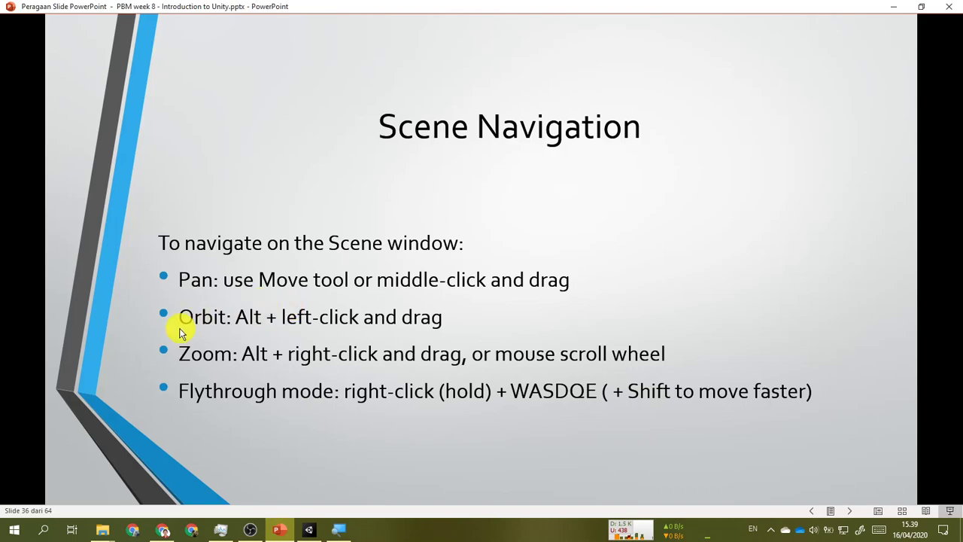
pyautogui.click(314, 530)
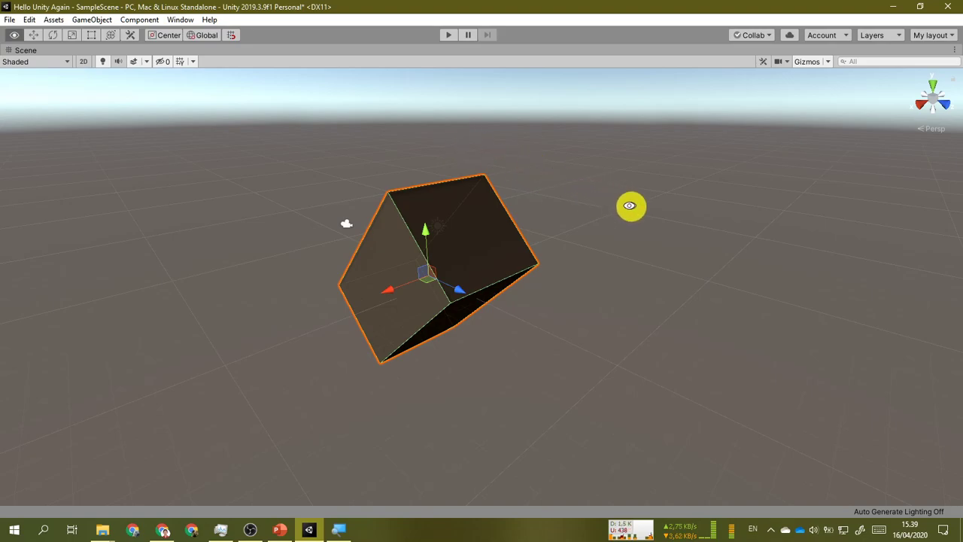
pyautogui.keyDown('alt'); pyautogui.moveTo(630, 204); pyautogui.dragTo(559, 176); pyautogui.keyUp('alt')
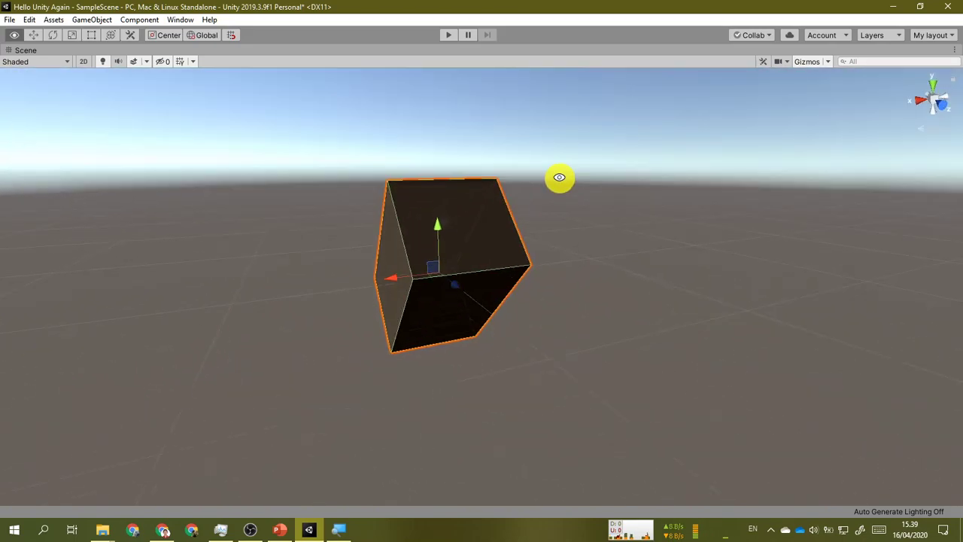
# Check the Zoom entry on the PowerPoint slide, return to Unity, and zoom the Scene view in and out on the Cube.
pyautogui.click(279, 529)
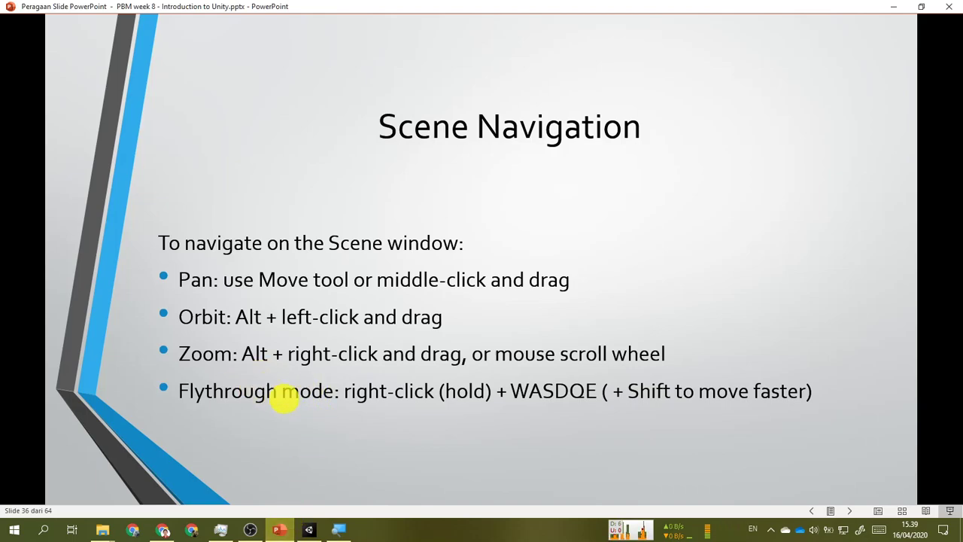
pyautogui.click(310, 528)
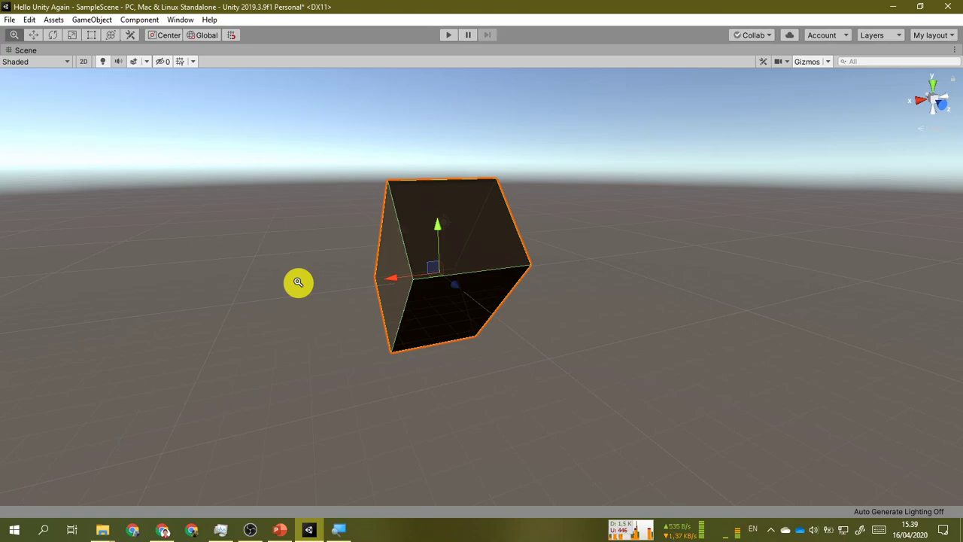
pyautogui.keyDown('alt'); pyautogui.moveTo(298, 282); pyautogui.dragTo(322, 353, button='right'); pyautogui.keyUp('alt')
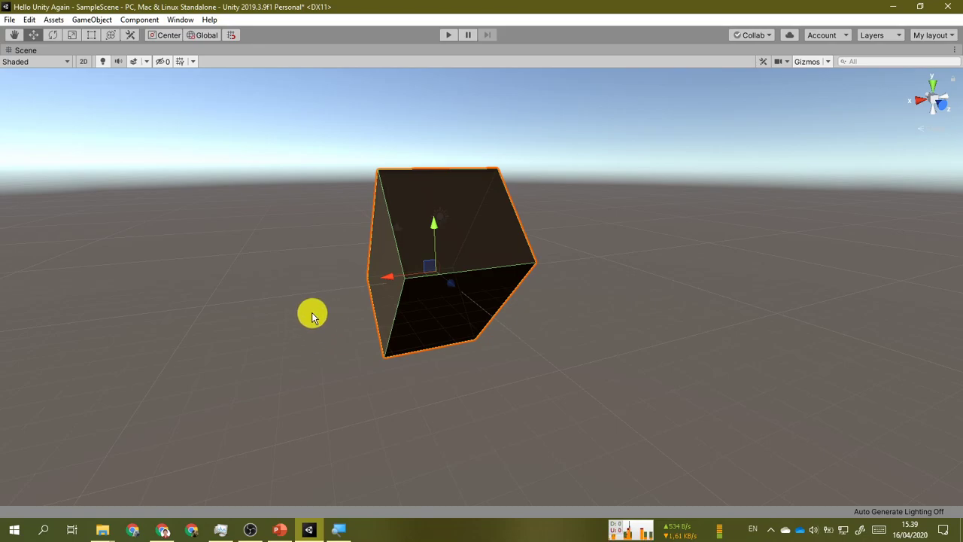
pyautogui.scroll(5, 311, 314)
pyautogui.scroll(-4, 316, 295)
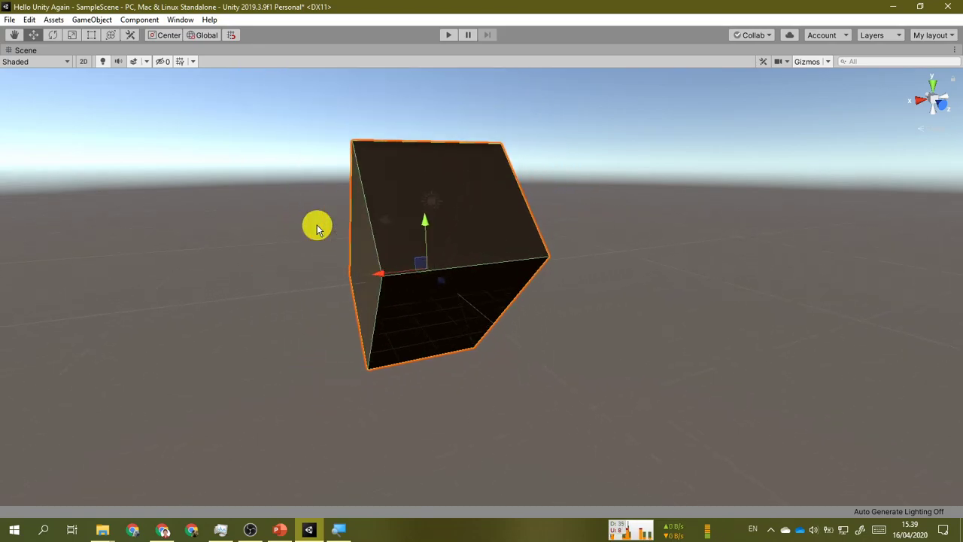
pyautogui.scroll(-2, 316, 225)
pyautogui.scroll(6, 327, 278)
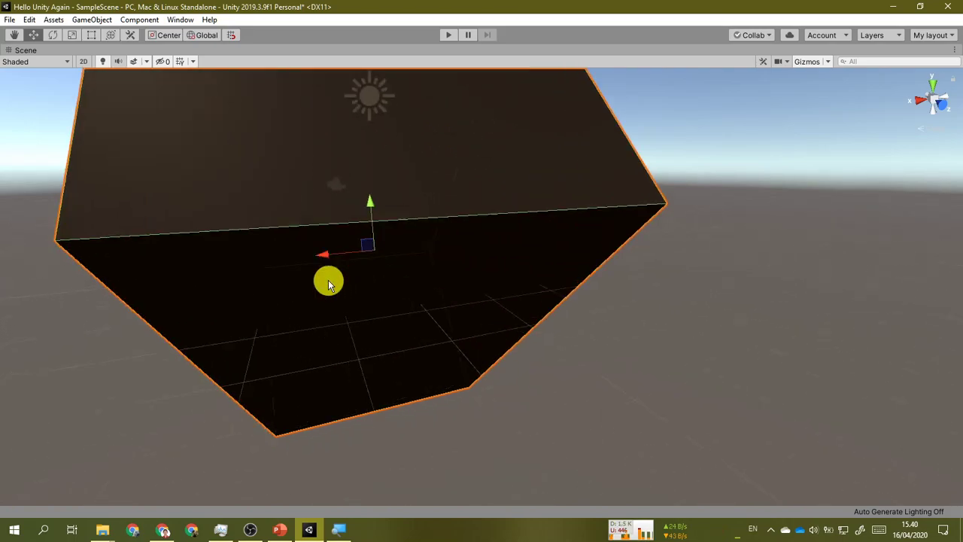
pyautogui.scroll(-6, 329, 283)
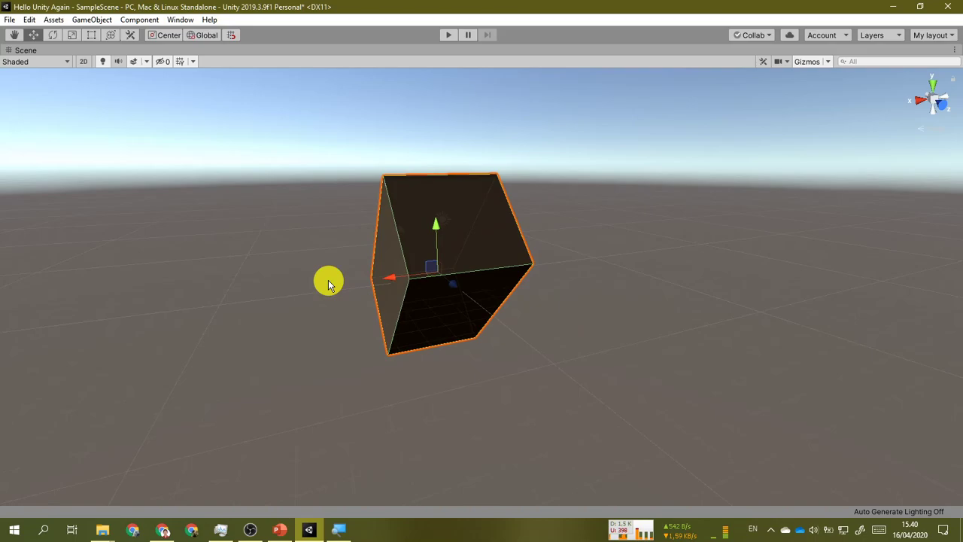
# Switch to PowerPoint, review the Flythrough mode entry on the Scene Navigation slide, and return to Unity.
pyautogui.click(279, 529)
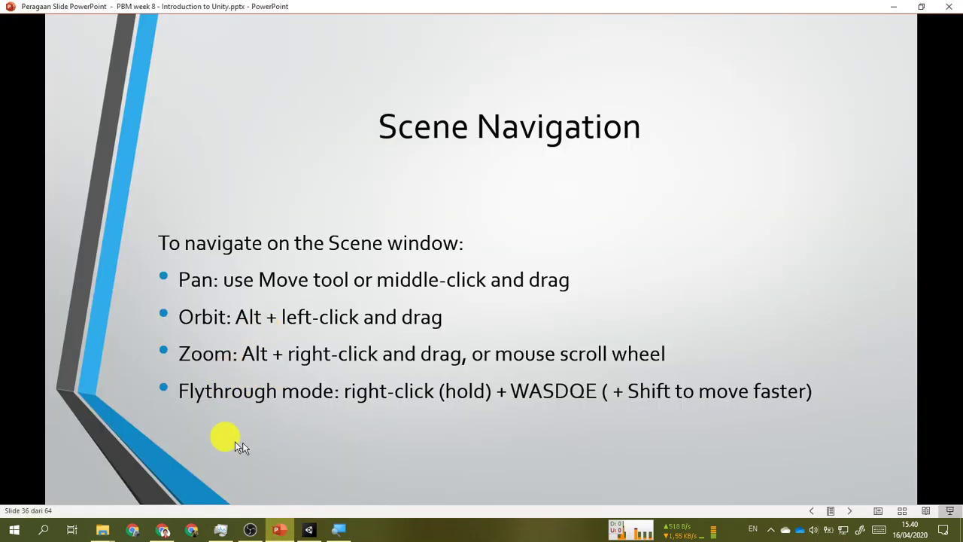
pyautogui.click(309, 530)
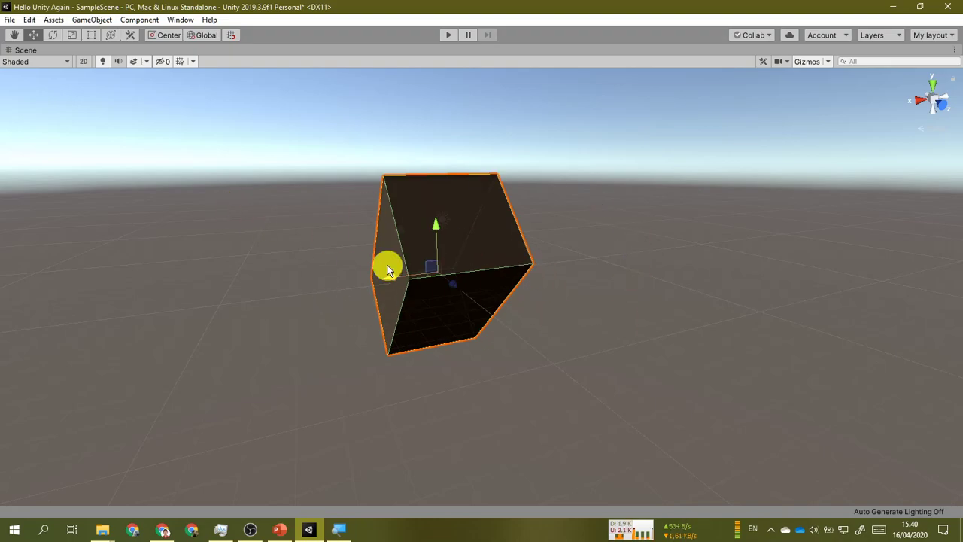
pyautogui.press('alt')
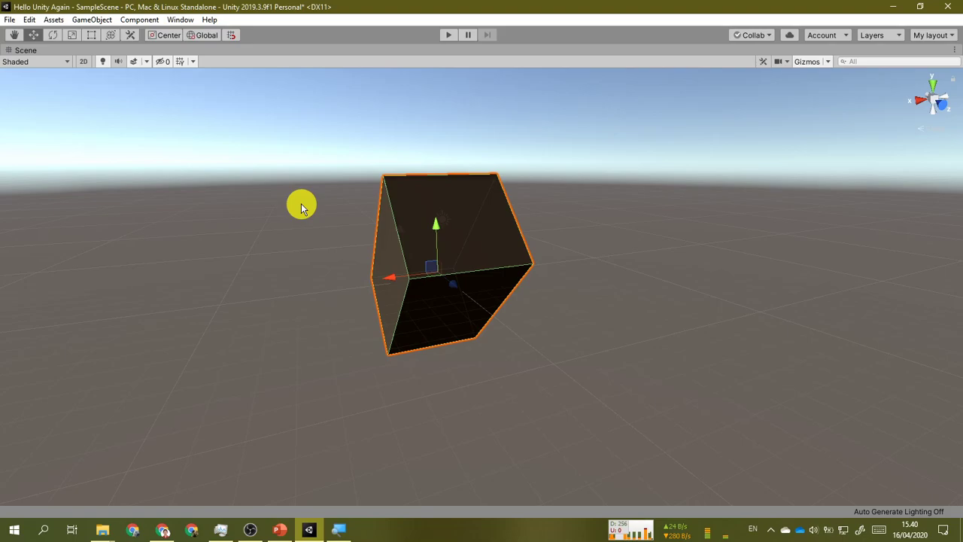
# Deselect the Cube and orbit the Scene view around it to a higher viewpoint.
pyautogui.click(311, 208)
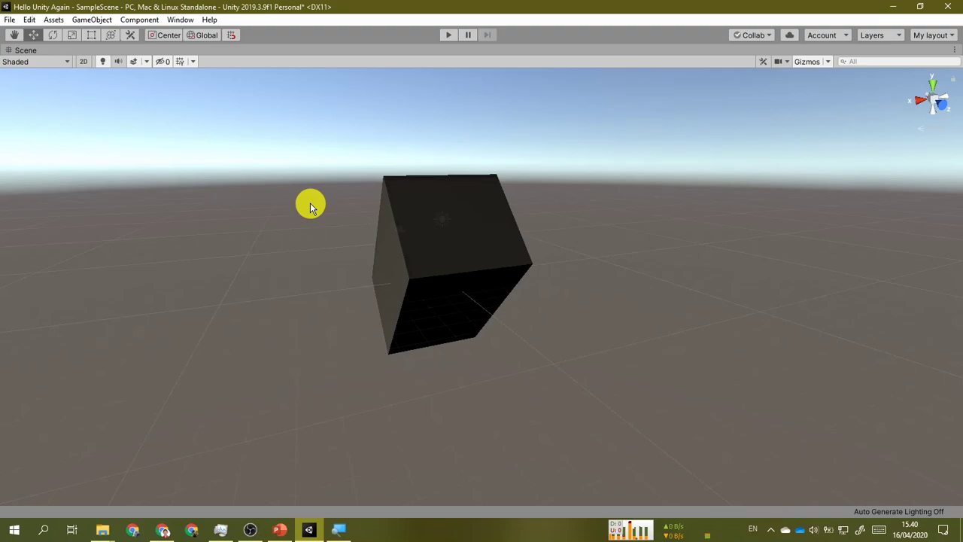
pyautogui.press('alt')
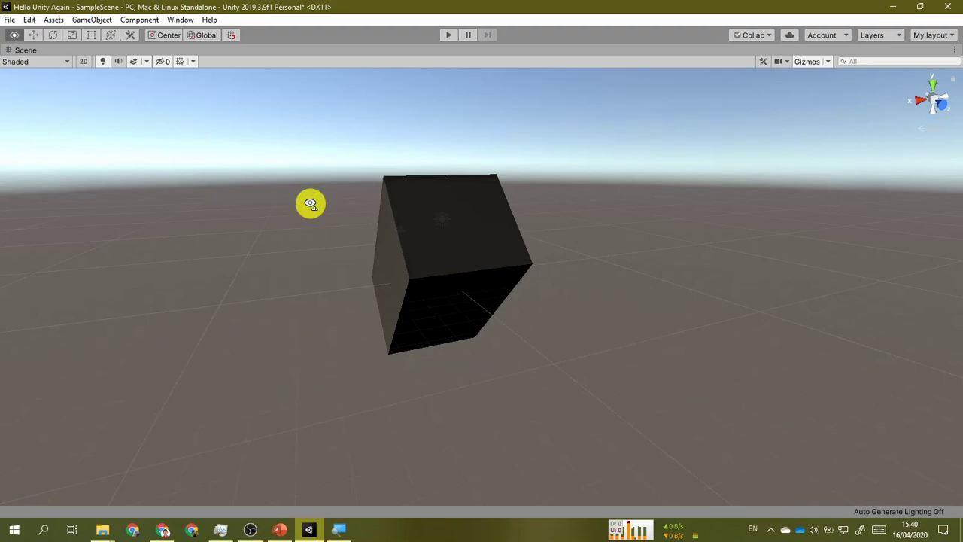
pyautogui.keyDown('alt'); pyautogui.moveTo(310, 203); pyautogui.dragTo(380, 234); pyautogui.keyUp('alt')
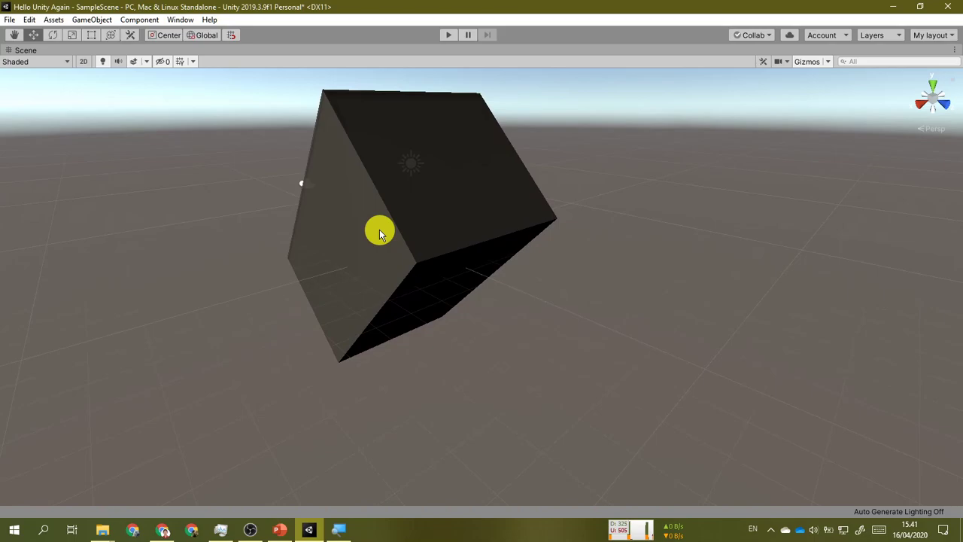
# Zoom the Scene view out from the Cube and practise panning and orbiting around it.
pyautogui.scroll(-5, 378, 230)
pyautogui.moveTo(338, 258); pyautogui.dragTo(388, 271)
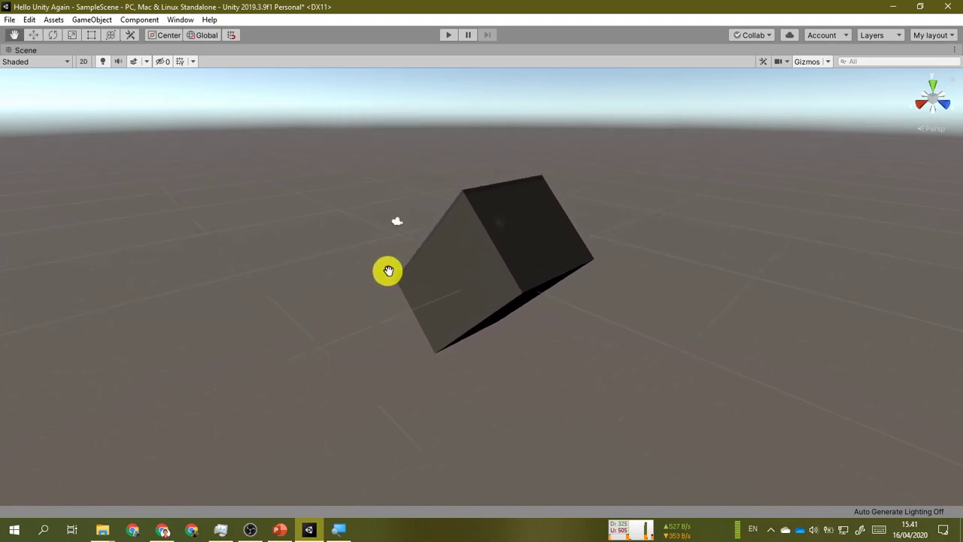
pyautogui.moveTo(389, 271); pyautogui.dragTo(404, 279, button='middle')
pyautogui.moveTo(659, 198); pyautogui.dragTo(593, 216, button='middle')
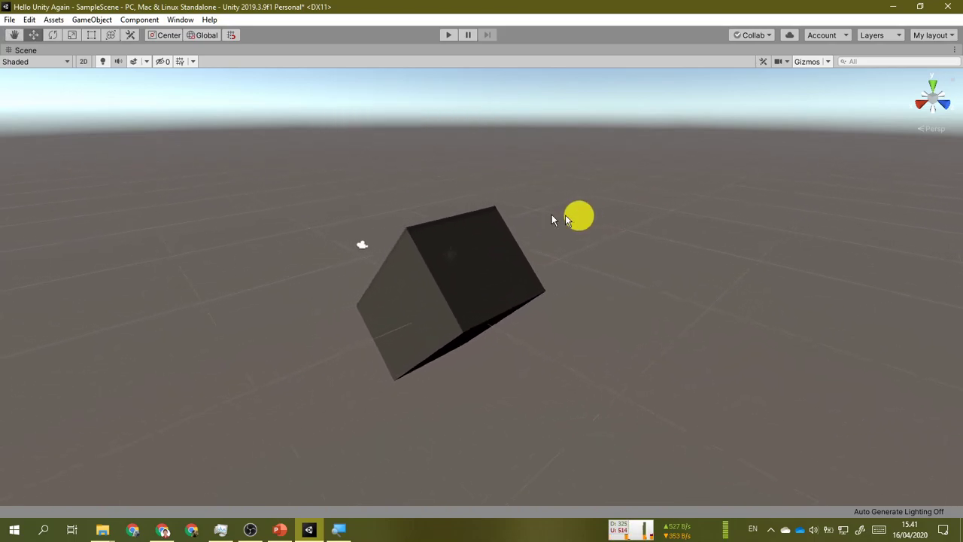
pyautogui.keyDown('alt'); pyautogui.moveTo(565, 217); pyautogui.dragTo(273, 208); pyautogui.keyUp('alt')
pyautogui.moveTo(430, 198); pyautogui.dragTo(490, 205, button='middle')
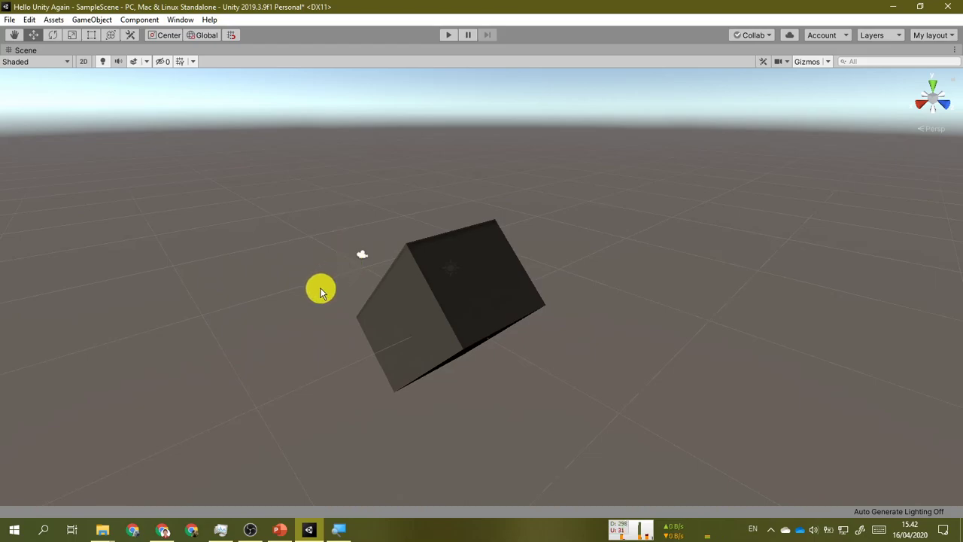
# Practise orbiting and repeatedly zooming the Scene view in and out on the Cube, ending on a close view.
pyautogui.moveTo(321, 292)
pyautogui.keyDown('alt'); pyautogui.mouseDown()
pyautogui.moveTo(439, 270)
pyautogui.moveTo(352, 297)
pyautogui.moveTo(281, 258)
pyautogui.moveTo(486, 282)
pyautogui.moveTo(309, 292)
pyautogui.mouseUp(); pyautogui.keyUp('alt')
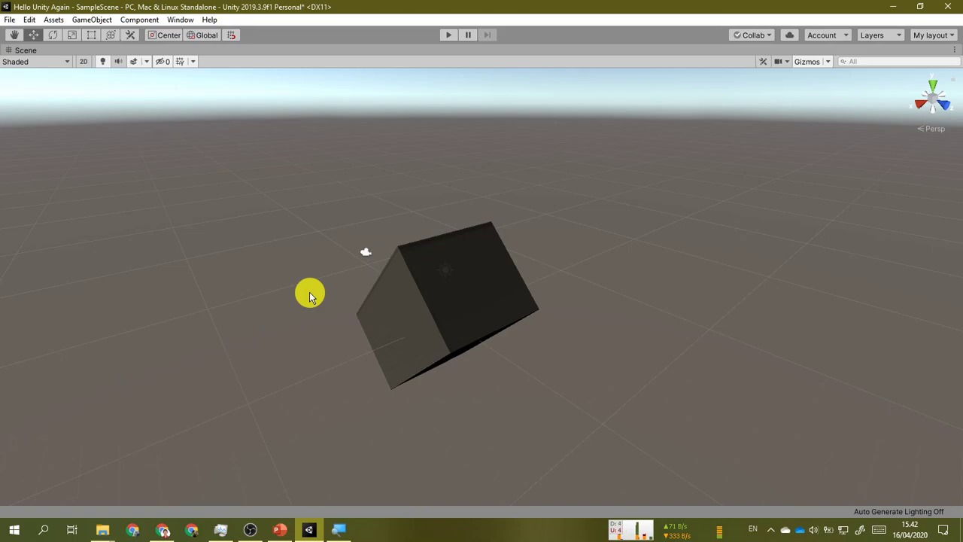
pyautogui.scroll(4, 309, 295)
pyautogui.scroll(-2, 310, 295)
pyautogui.scroll(2, 310, 295)
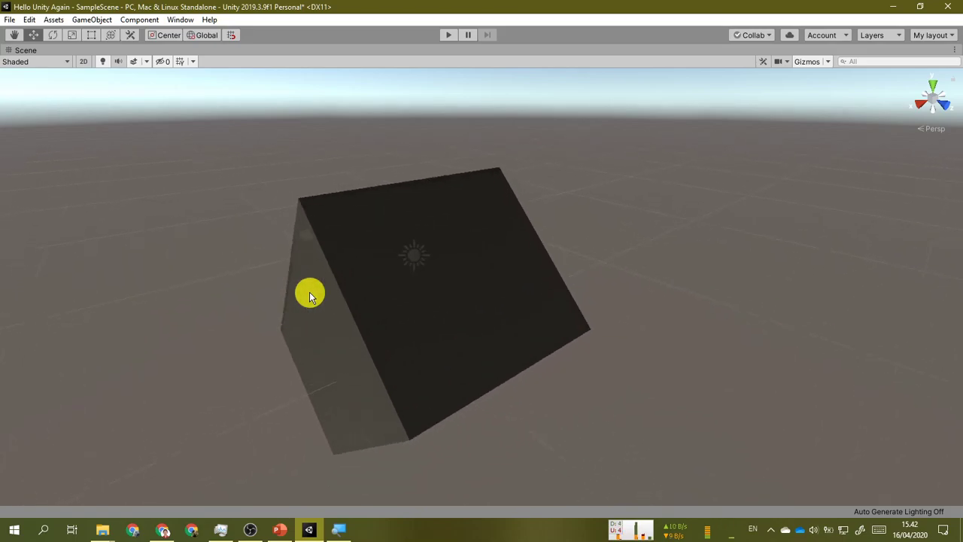
pyautogui.scroll(3, 310, 295)
pyautogui.scroll(-4, 309, 295)
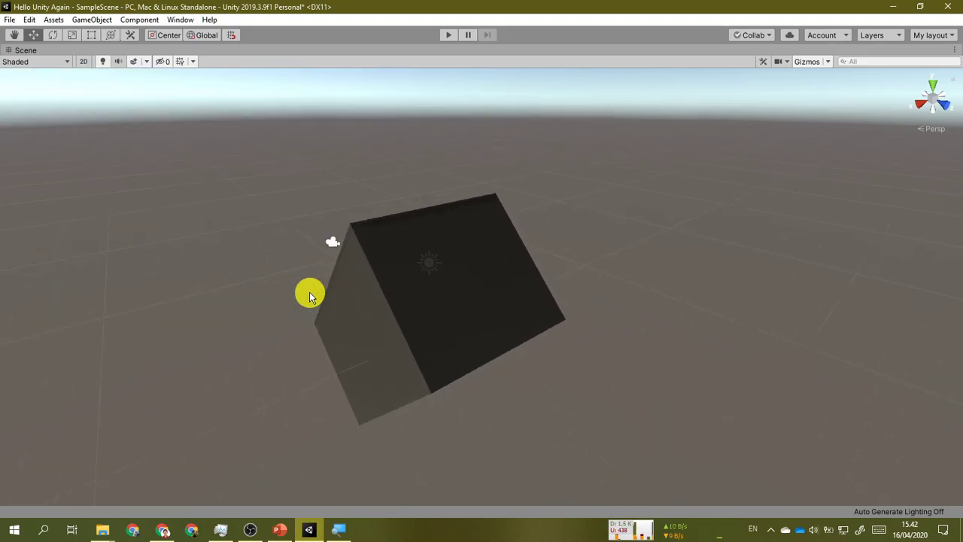
pyautogui.scroll(4, 310, 295)
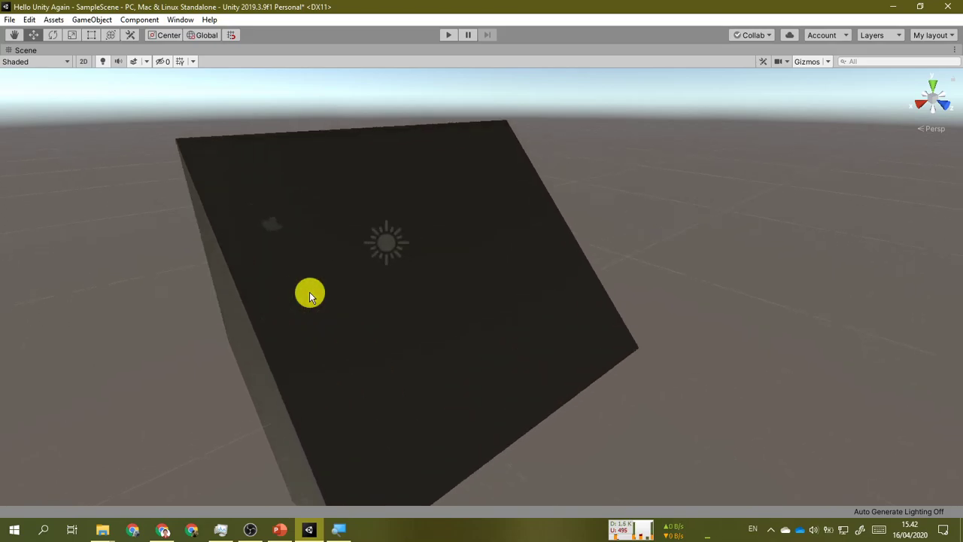
pyautogui.keyDown('alt'); pyautogui.moveTo(310, 295); pyautogui.dragTo(309, 292); pyautogui.keyUp('alt')
pyautogui.keyDown('alt'); pyautogui.moveTo(310, 292); pyautogui.dragTo(351, 331, button='right'); pyautogui.keyUp('alt')
pyautogui.keyDown('alt'); pyautogui.moveTo(279, 323); pyautogui.dragTo(188, 236); pyautogui.keyUp('alt')
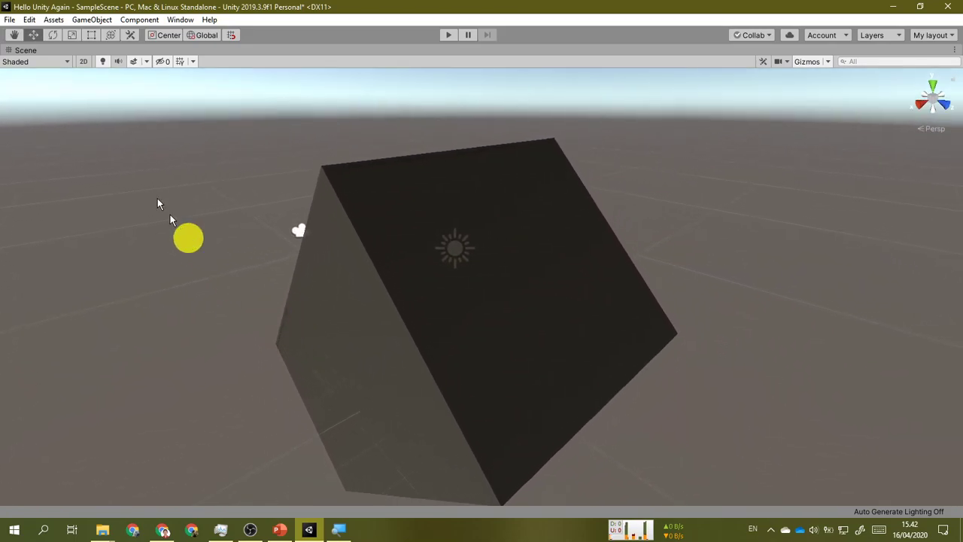
# Restore the maximized Scene view to its normal size in the layout.
pyautogui.rightClick(26, 51)
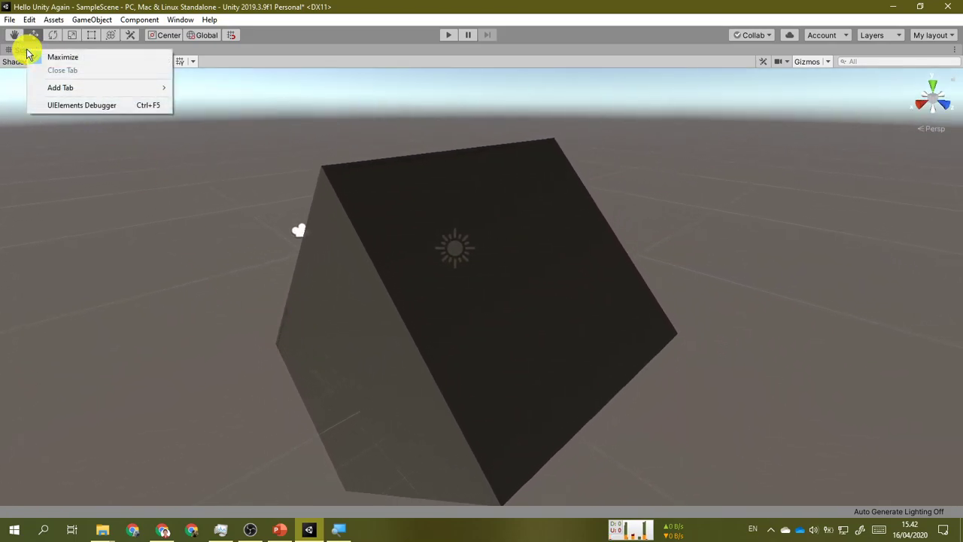
pyautogui.click(104, 60)
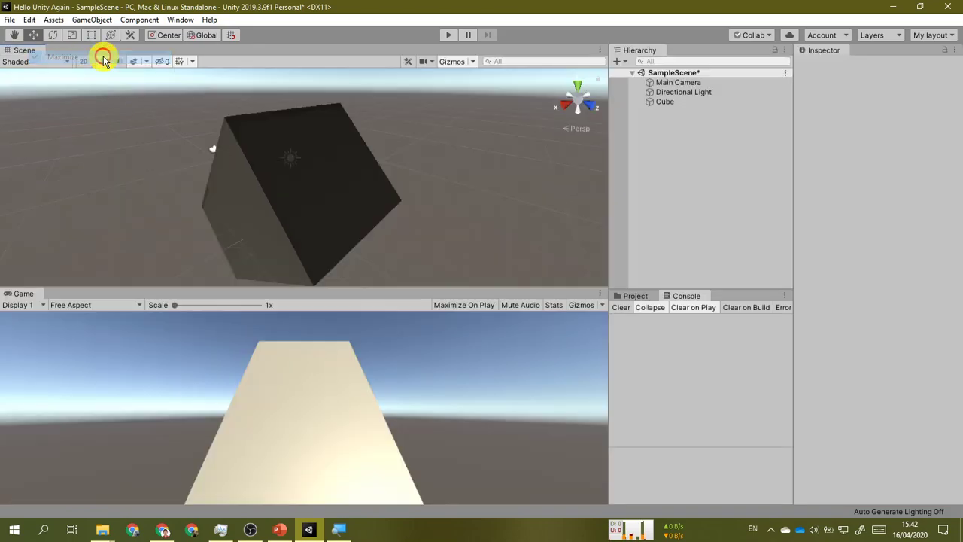
# Switch to PowerPoint, advance to the World Space vs Local Space slide, read it, and return to Unity.
pyautogui.click(281, 531)
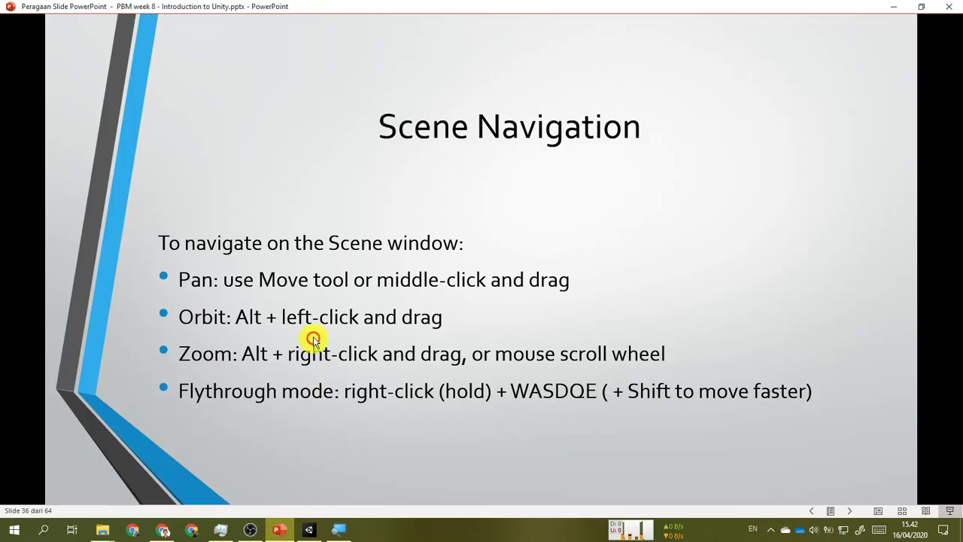
pyautogui.click(316, 339)
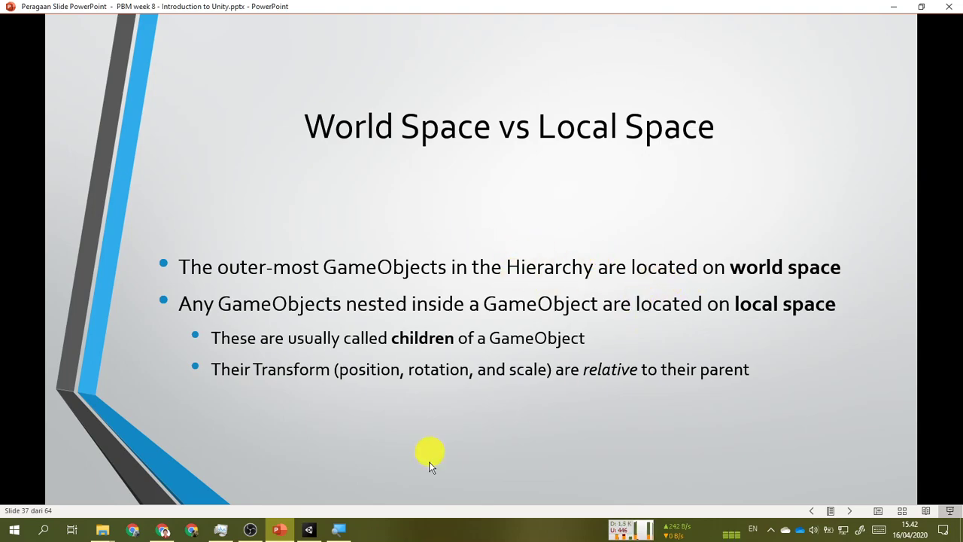
pyautogui.click(309, 529)
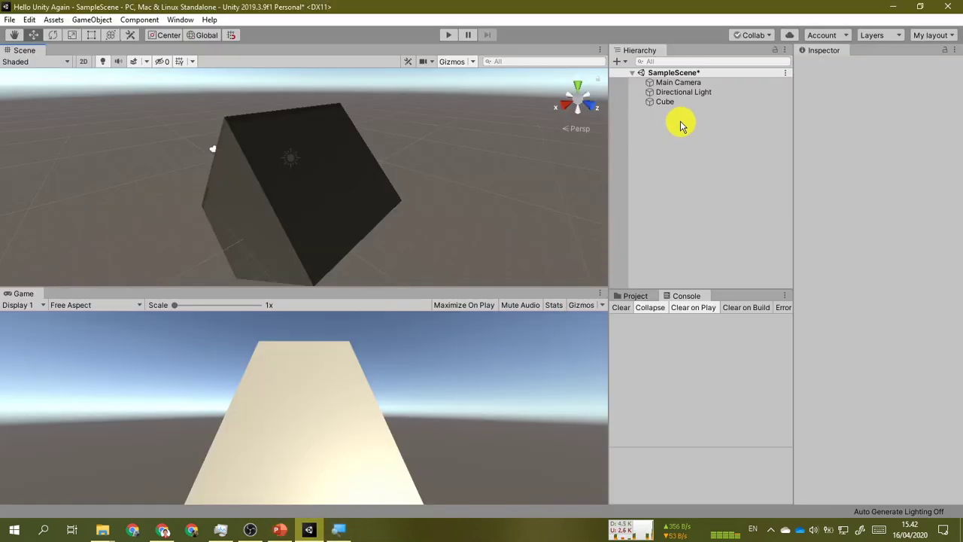
# Examine the outermost GameObjects by selecting Main Camera, Directional Light and Cube in turn, ending with the Cube selected.
pyautogui.click(692, 83)
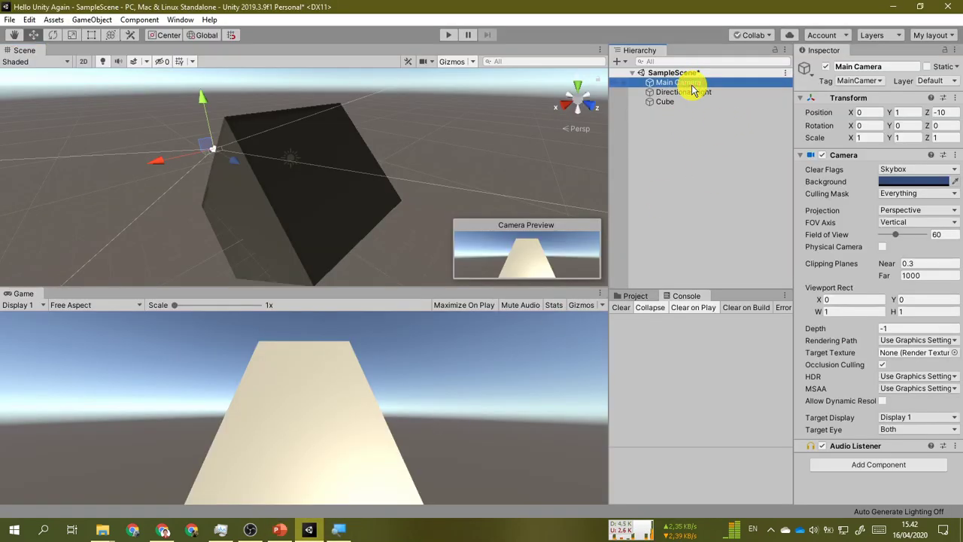
pyautogui.click(719, 92)
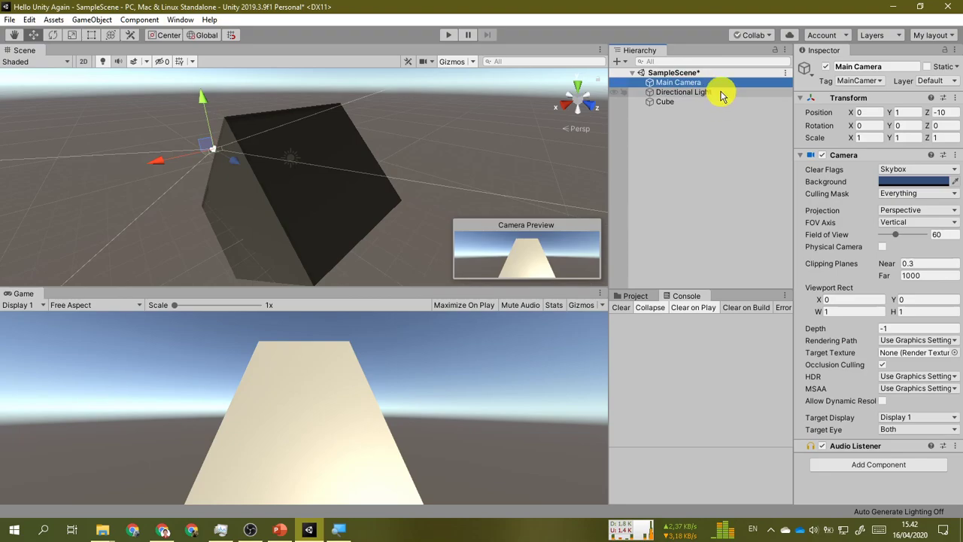
pyautogui.click(721, 103)
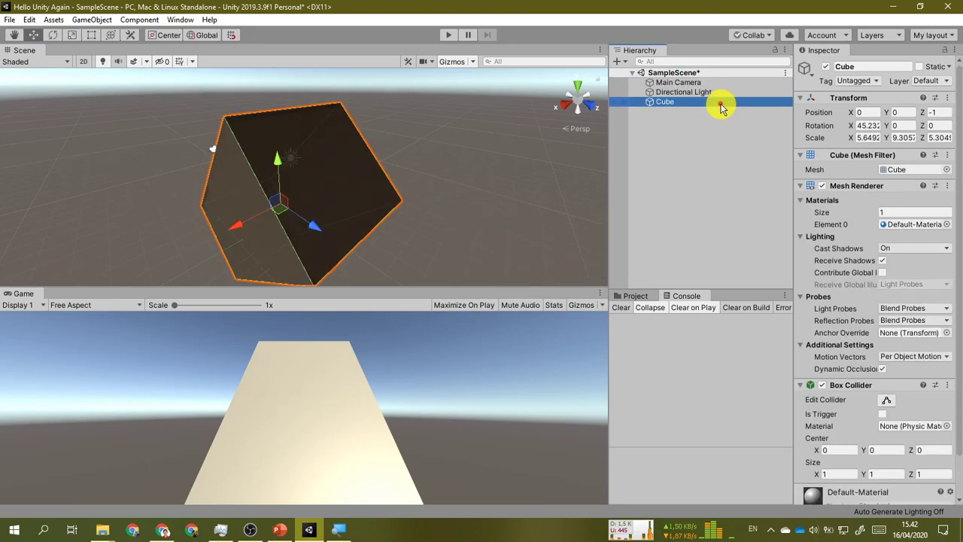
pyautogui.click(728, 84)
pyautogui.click(729, 92)
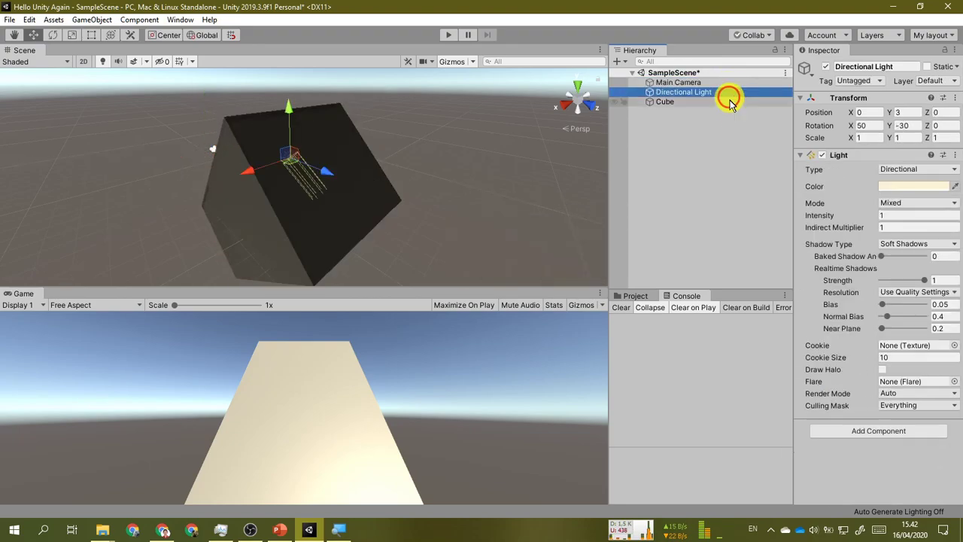
pyautogui.click(730, 110)
pyautogui.click(732, 102)
pyautogui.click(734, 83)
pyautogui.click(736, 91)
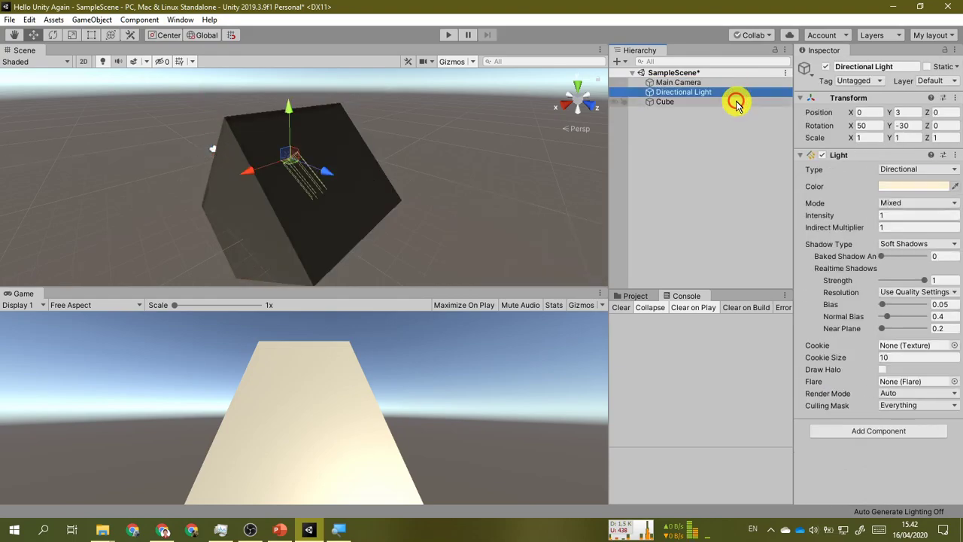
pyautogui.click(736, 101)
pyautogui.click(736, 85)
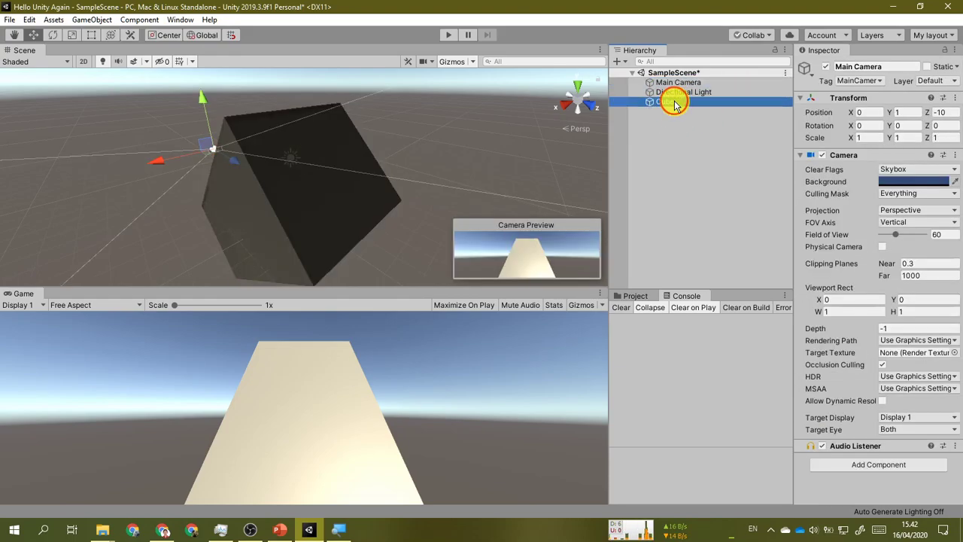
pyautogui.click(665, 103)
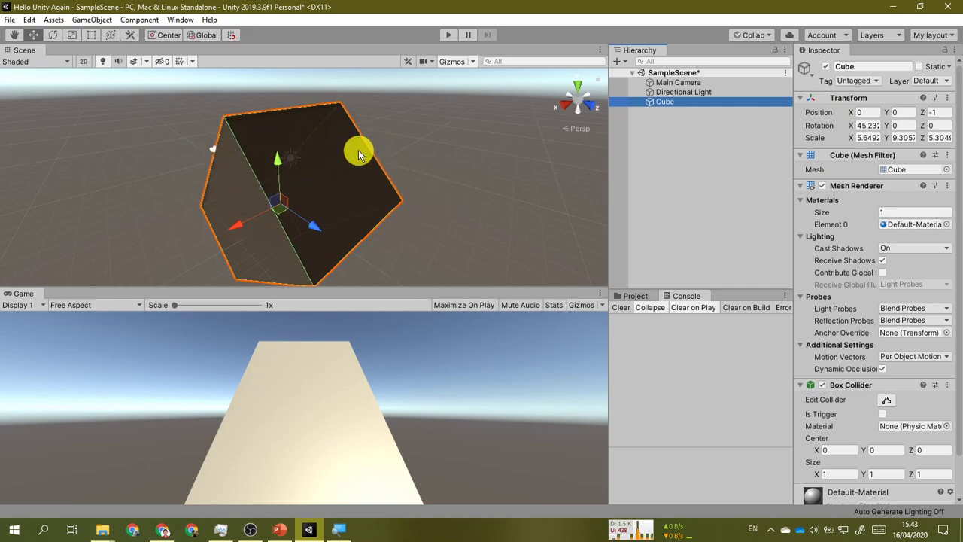
# Switch to PowerPoint, advance to the slide about adding a Sphere as the Cube's child, and return to Unity.
pyautogui.click(279, 530)
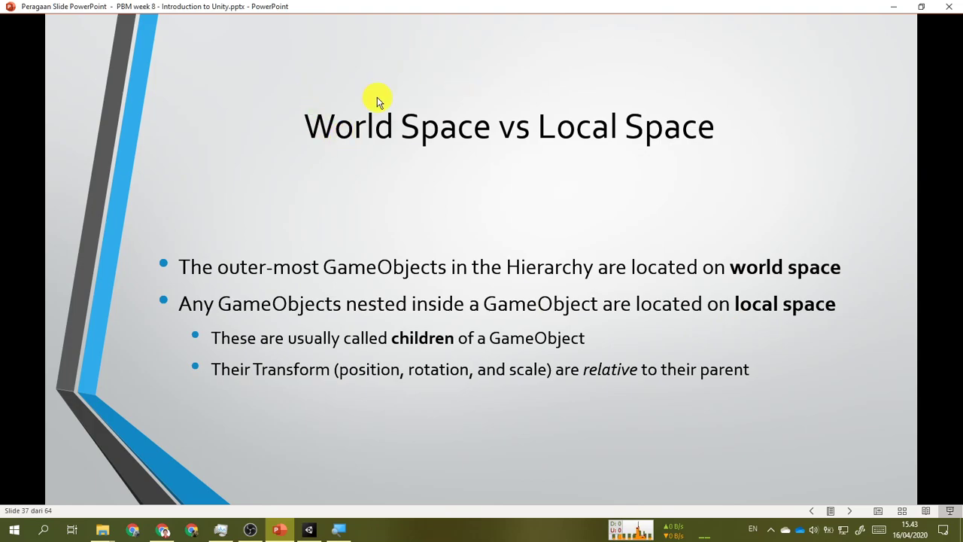
pyautogui.click(342, 184)
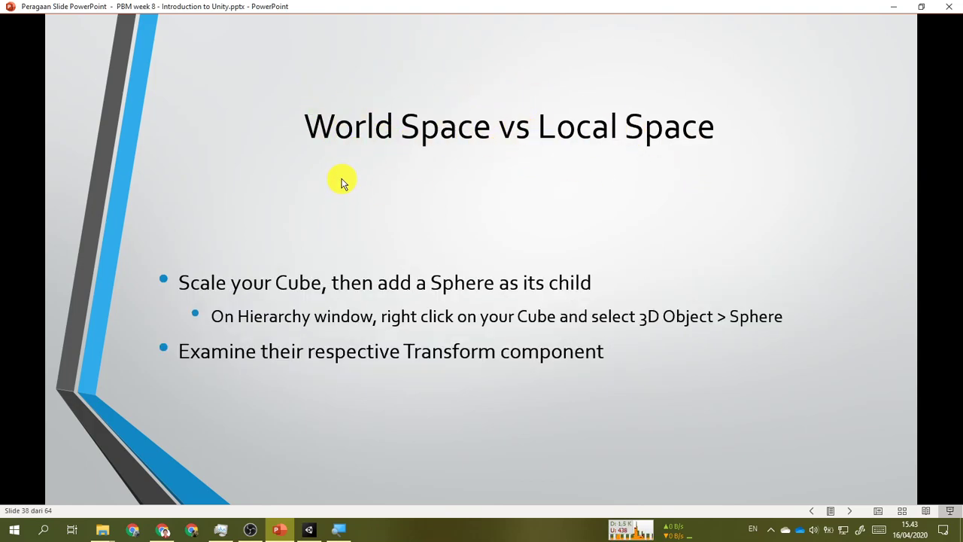
pyautogui.click(309, 529)
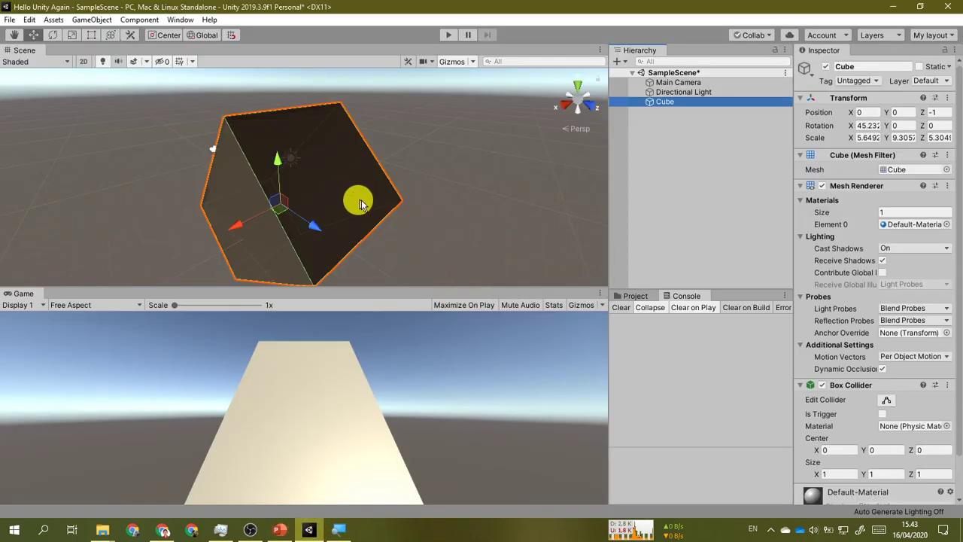
# Set the Cube's X rotation to 0.
pyautogui.click(870, 125)
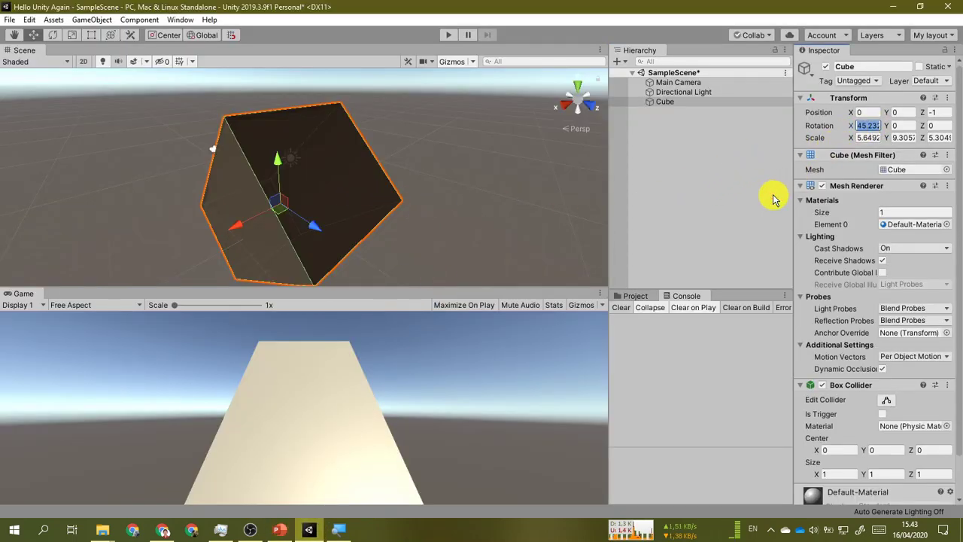
pyautogui.write('0')
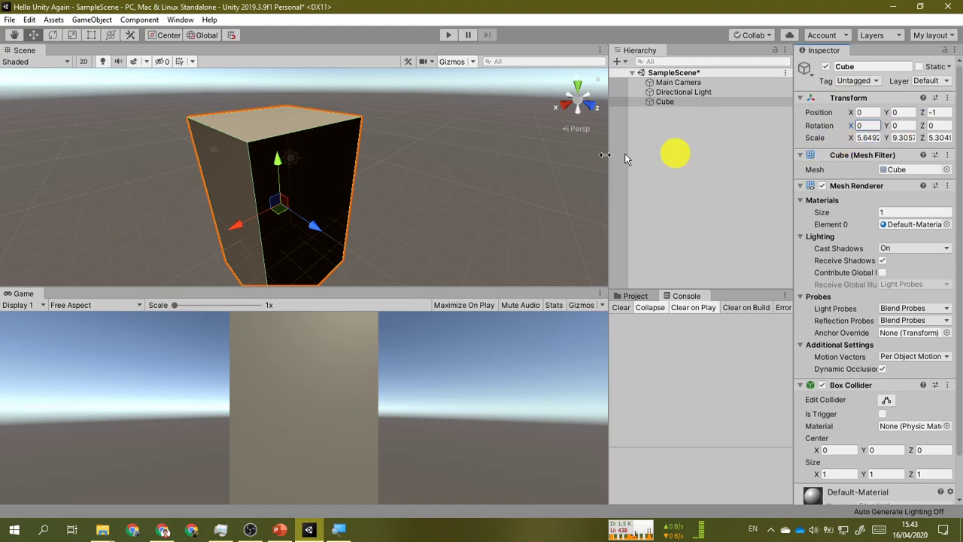
# Scale the Cube into a flat box, about 5.69 along X and about 2.06 along Y.
pyautogui.scroll(-1, 396, 175)
pyautogui.scroll(-1, 397, 175)
pyautogui.press('e')
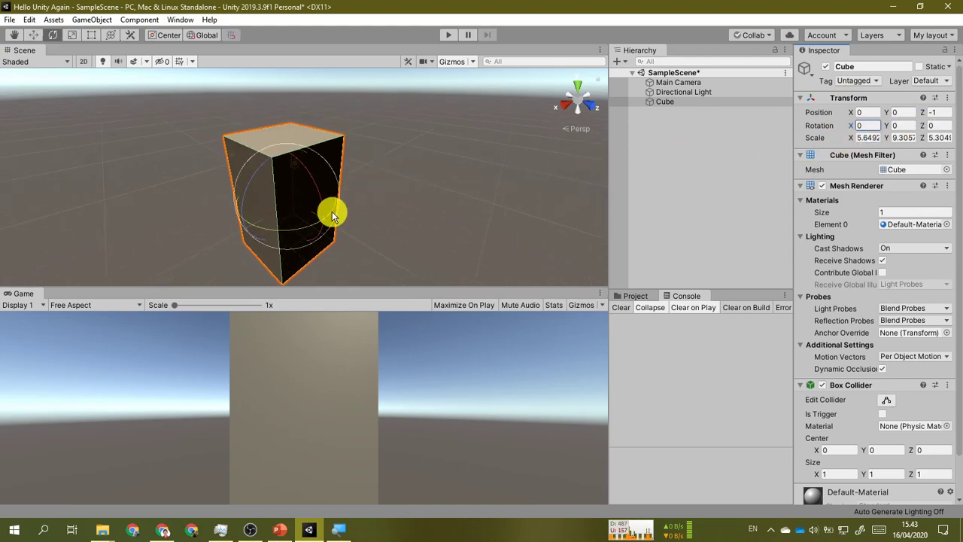
pyautogui.press('r')
pyautogui.moveTo(242, 218)
pyautogui.mouseDown()
pyautogui.moveTo(226, 228)
pyautogui.moveTo(256, 216)
pyautogui.mouseUp()
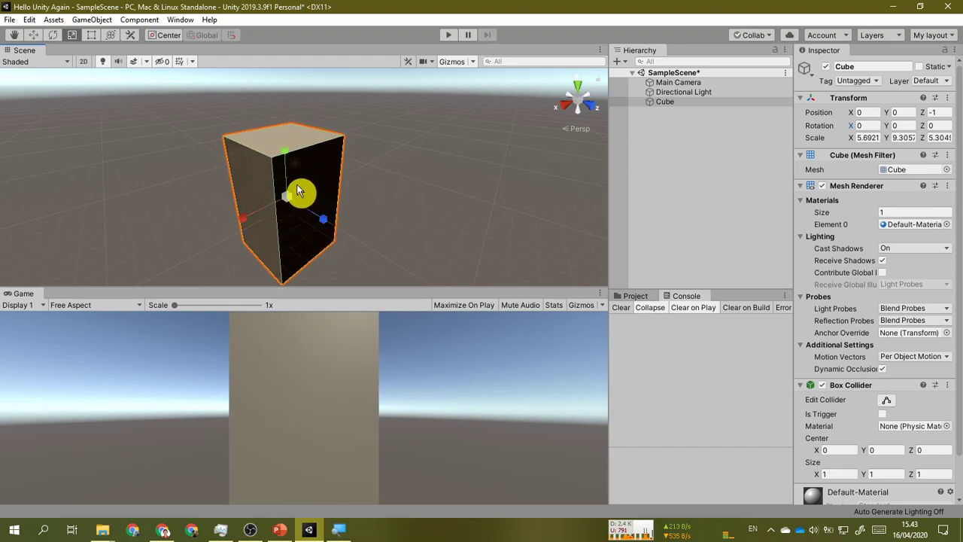
pyautogui.moveTo(286, 152); pyautogui.dragTo(288, 179)
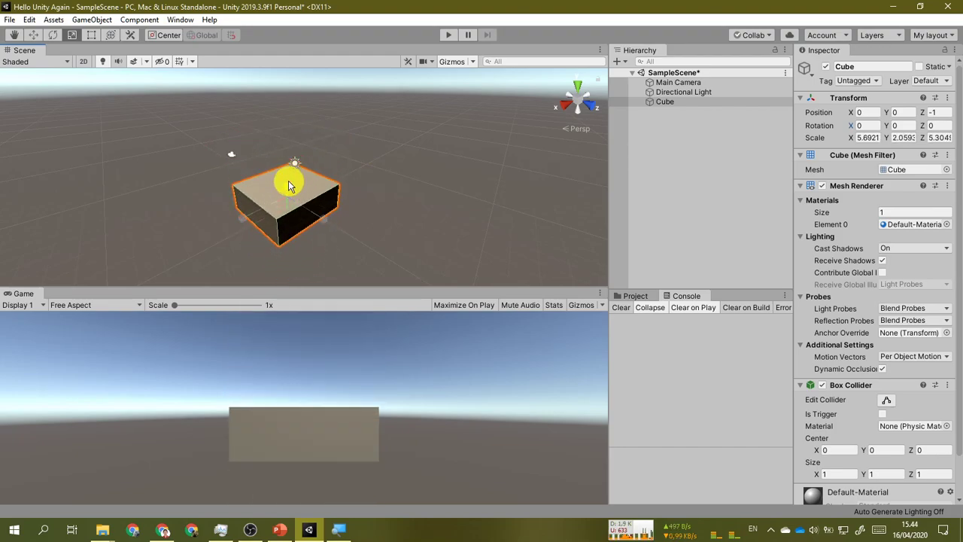
pyautogui.keyDown('alt'); pyautogui.moveTo(323, 238); pyautogui.dragTo(320, 209); pyautogui.keyUp('alt')
pyautogui.click(663, 105)
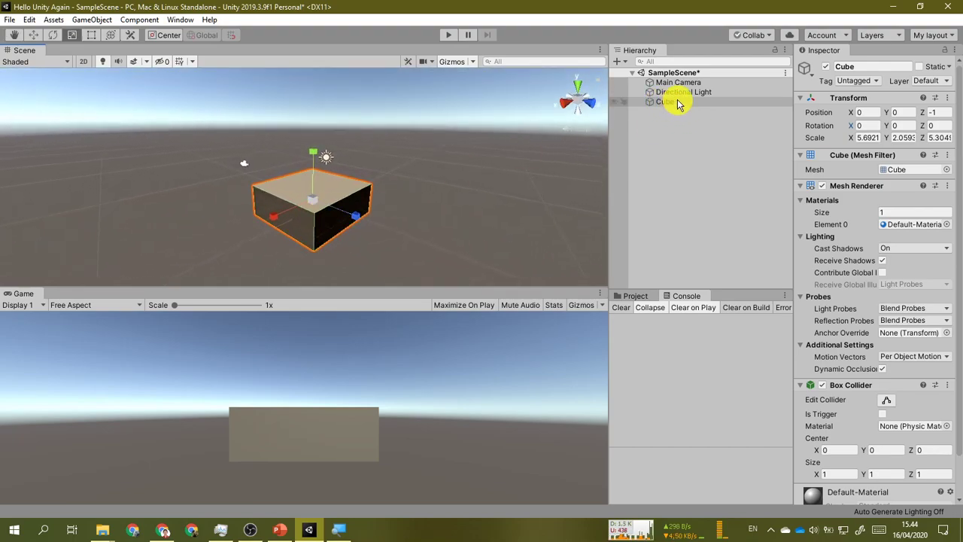
pyautogui.click(693, 132)
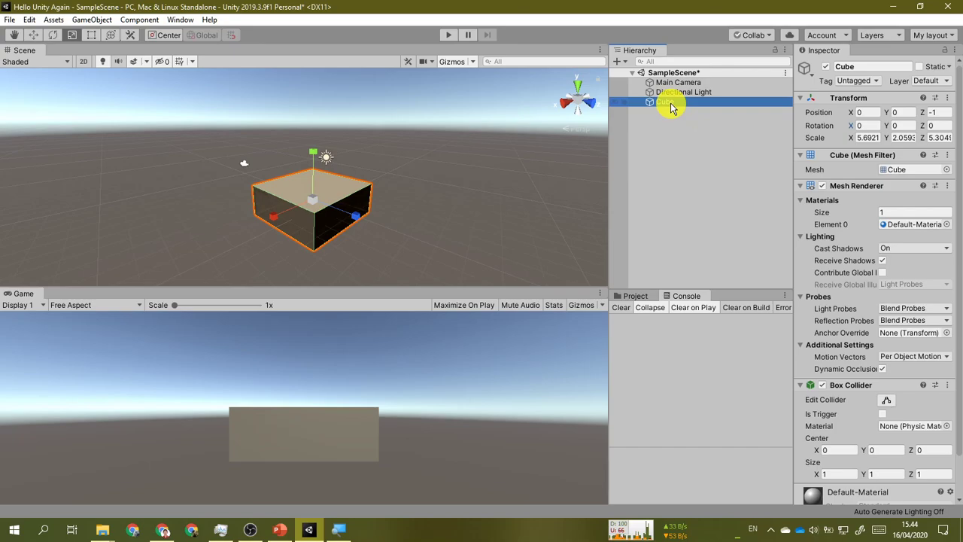
pyautogui.rightClick(671, 105)
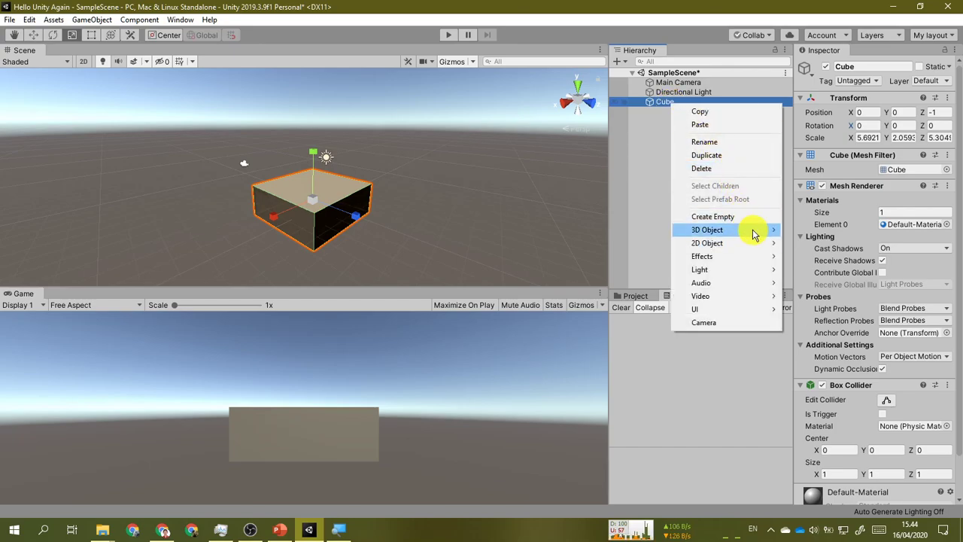
pyautogui.moveTo(754, 234)
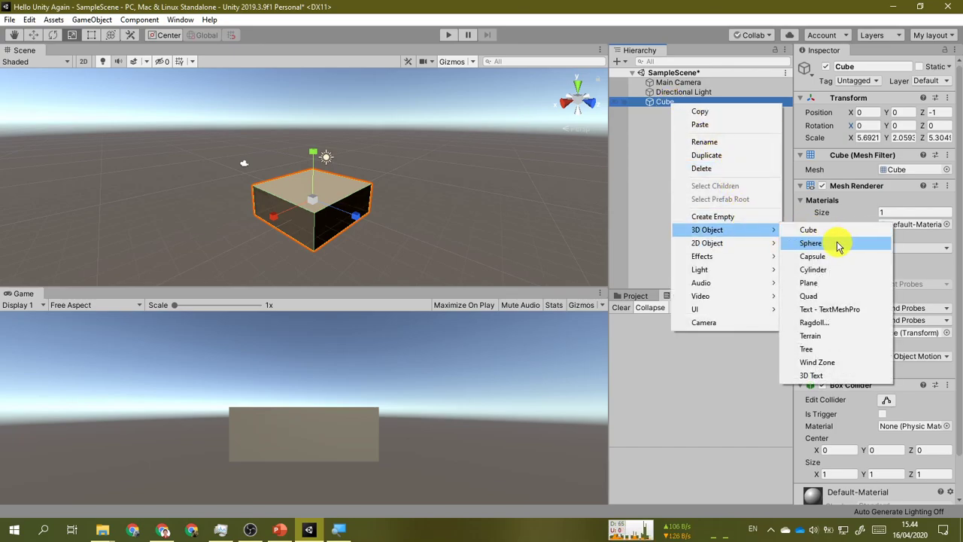
pyautogui.click(661, 128)
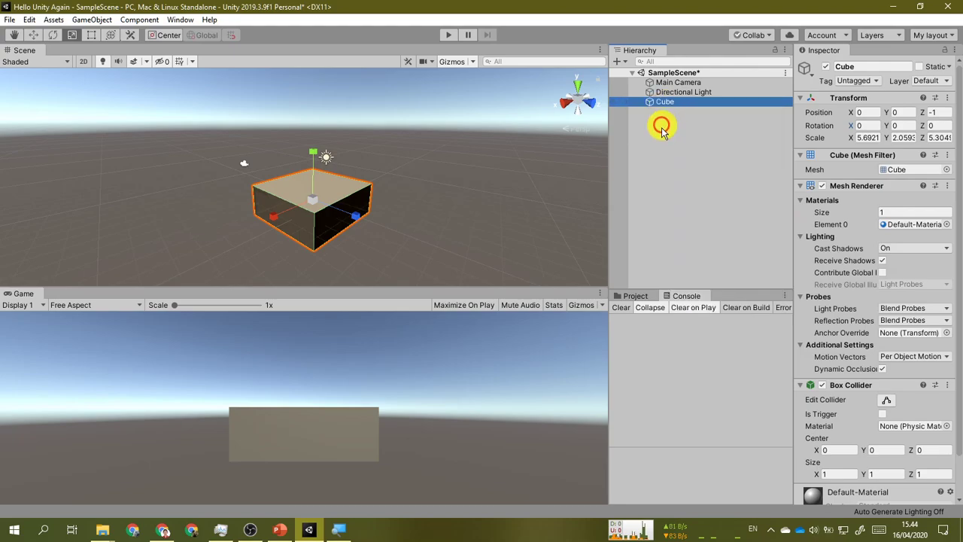
pyautogui.click(673, 127)
# Add a Sphere as a child of the Cube and raise it to a Y position of about 0.97.
pyautogui.click(667, 103)
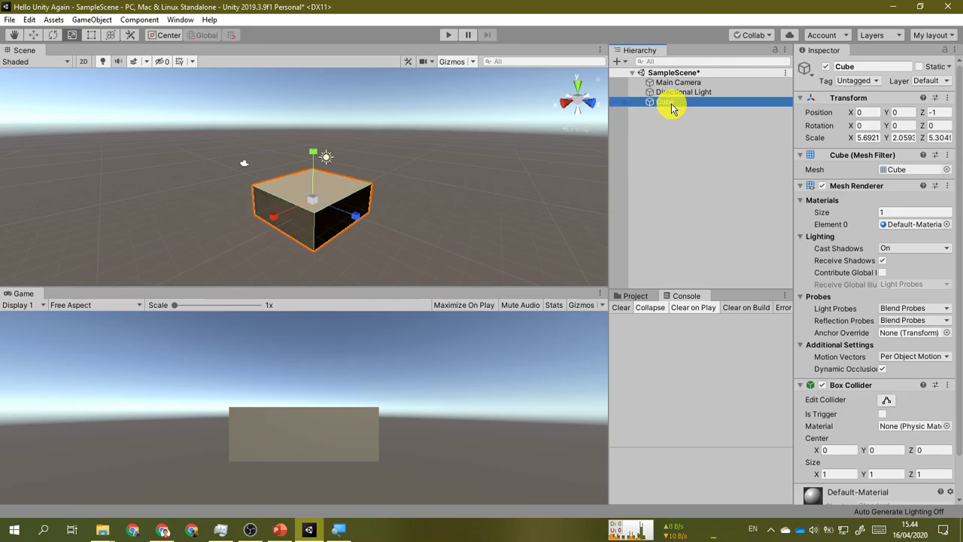
pyautogui.rightClick(670, 105)
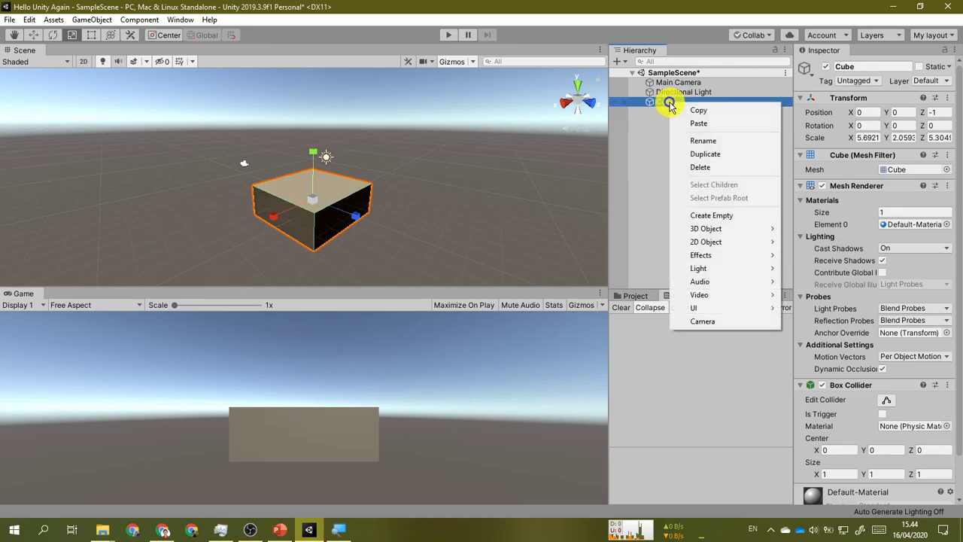
pyautogui.moveTo(737, 228)
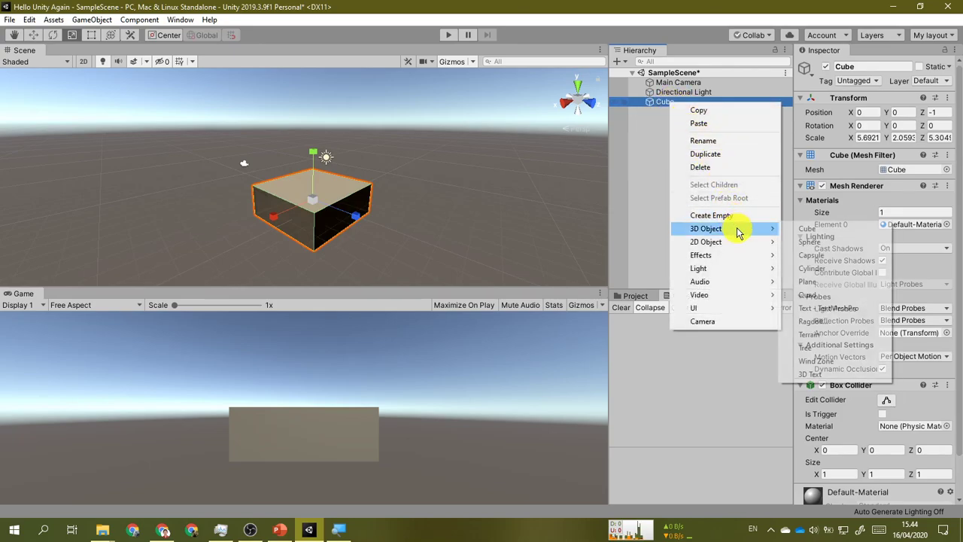
pyautogui.click(809, 242)
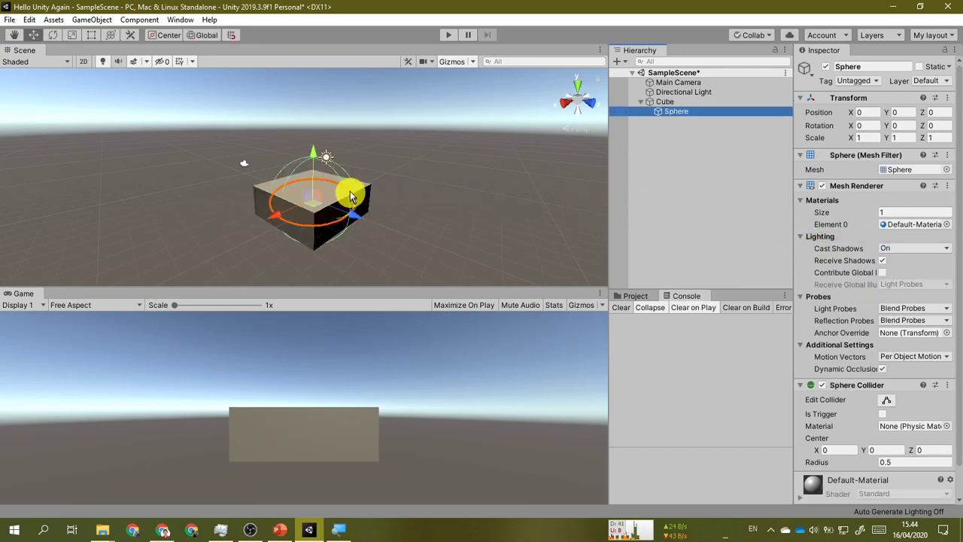
pyautogui.moveTo(314, 154); pyautogui.dragTo(323, 129)
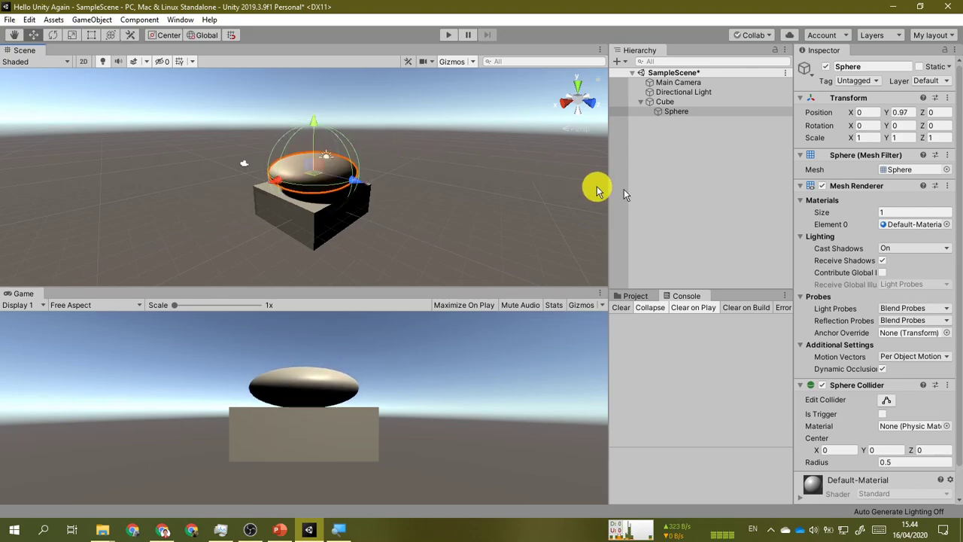
# Create a second Sphere at the root of SampleScene, outside the Cube.
pyautogui.click(728, 193)
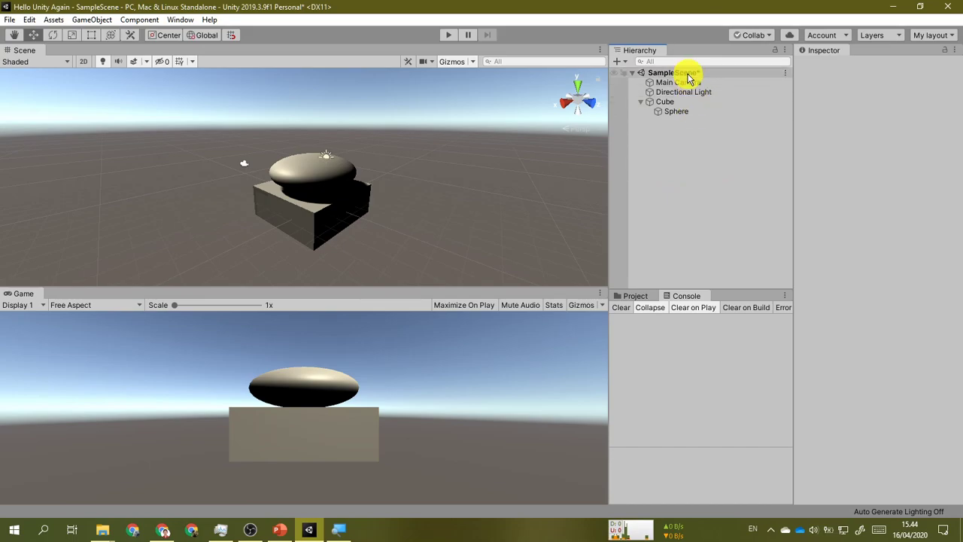
pyautogui.rightClick(671, 174)
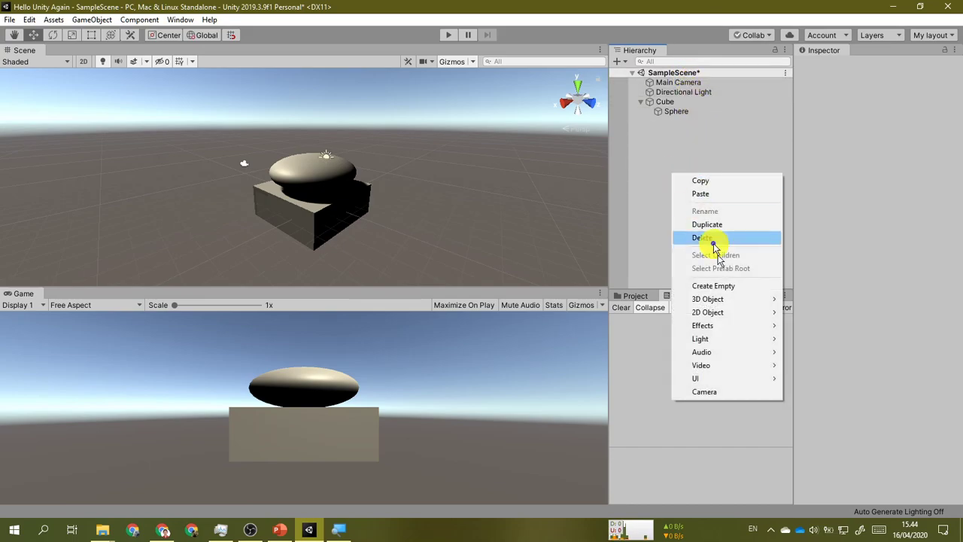
pyautogui.moveTo(740, 299)
pyautogui.click(812, 315)
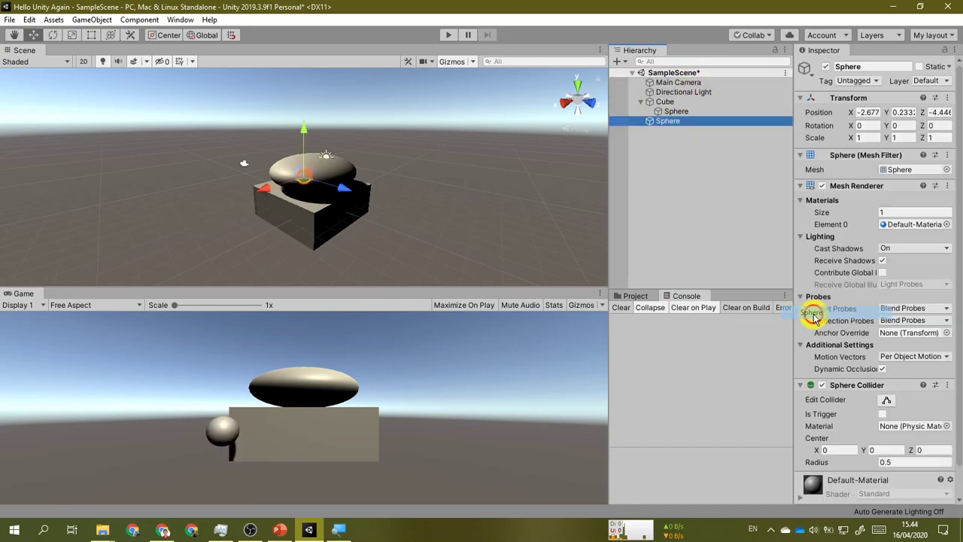
# Move the root-level Sphere beside the Cube to about X 1.11, Y 0.95, Z 3.06.
pyautogui.moveTo(260, 183)
pyautogui.mouseDown()
pyautogui.moveTo(215, 200)
pyautogui.moveTo(219, 239)
pyautogui.moveTo(249, 269)
pyautogui.moveTo(263, 258)
pyautogui.moveTo(259, 182)
pyautogui.moveTo(276, 204)
pyautogui.moveTo(252, 192)
pyautogui.mouseUp()
pyautogui.keyDown('alt'); pyautogui.moveTo(394, 228); pyautogui.dragTo(480, 222); pyautogui.keyUp('alt')
pyautogui.moveTo(386, 172)
pyautogui.keyDown('alt'); pyautogui.mouseDown()
pyautogui.moveTo(402, 221)
pyautogui.moveTo(399, 182)
pyautogui.mouseUp(); pyautogui.keyUp('alt')
pyautogui.moveTo(375, 127); pyautogui.dragTo(286, 215)
pyautogui.press('w')
pyautogui.moveTo(354, 211); pyautogui.dragTo(412, 193)
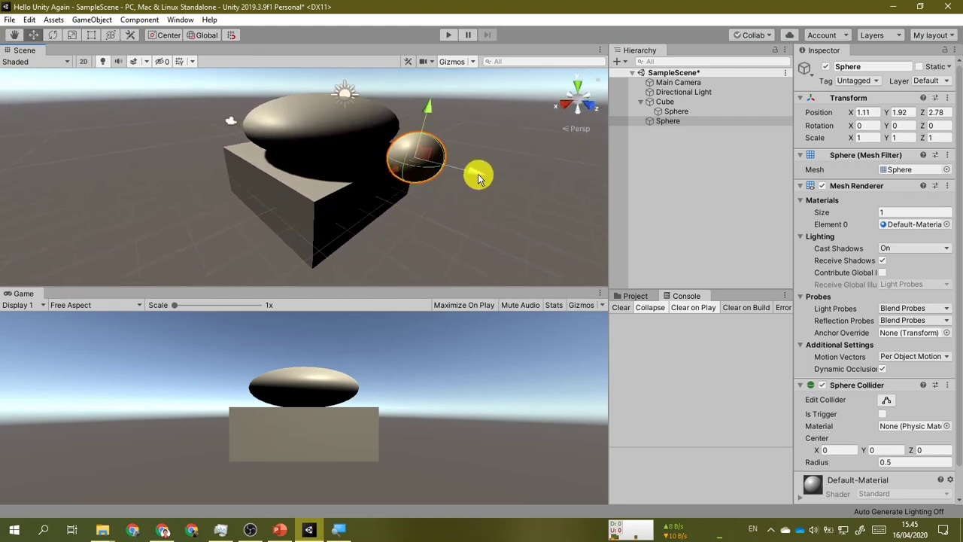
pyautogui.moveTo(477, 176); pyautogui.dragTo(496, 179)
pyautogui.moveTo(447, 118); pyautogui.dragTo(450, 163)
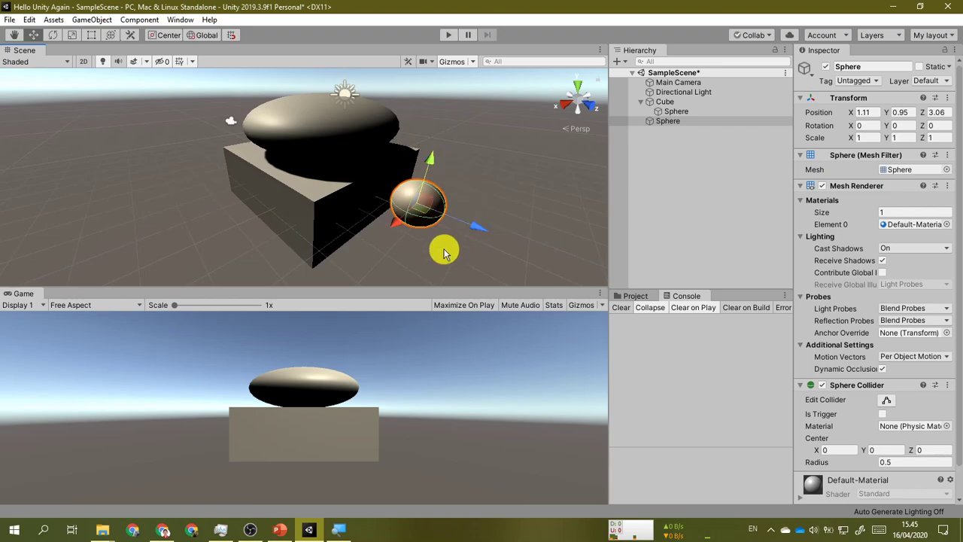
# Compare the Transform values of the Cube's child Sphere with those of the root-level Sphere.
pyautogui.keyDown('alt'); pyautogui.moveTo(444, 252); pyautogui.dragTo(471, 254); pyautogui.keyUp('alt')
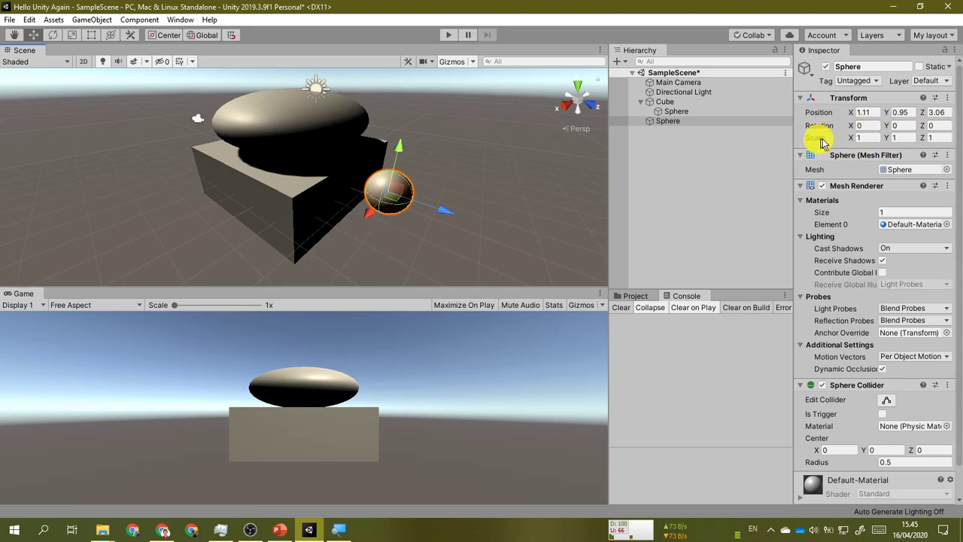
pyautogui.click(701, 113)
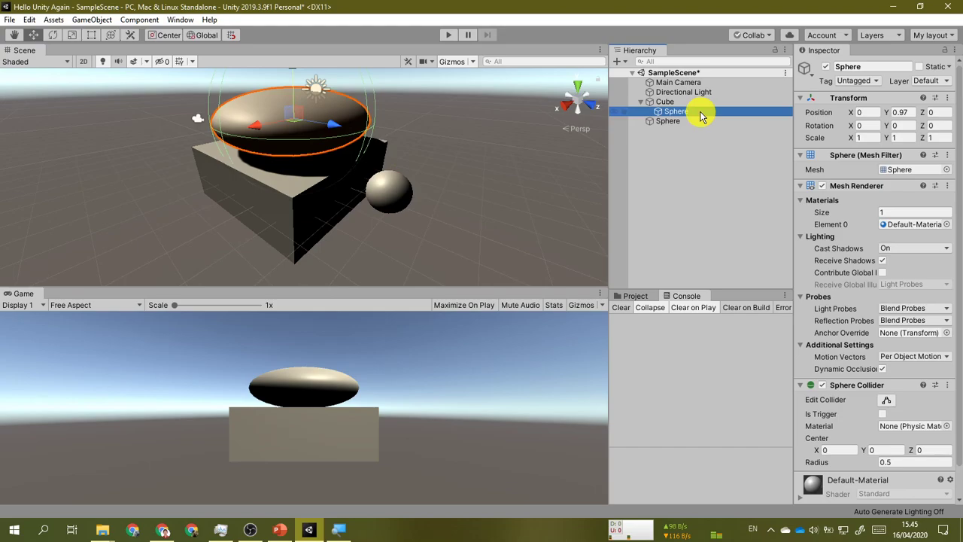
pyautogui.moveTo(459, 230); pyautogui.dragTo(469, 208, button='right')
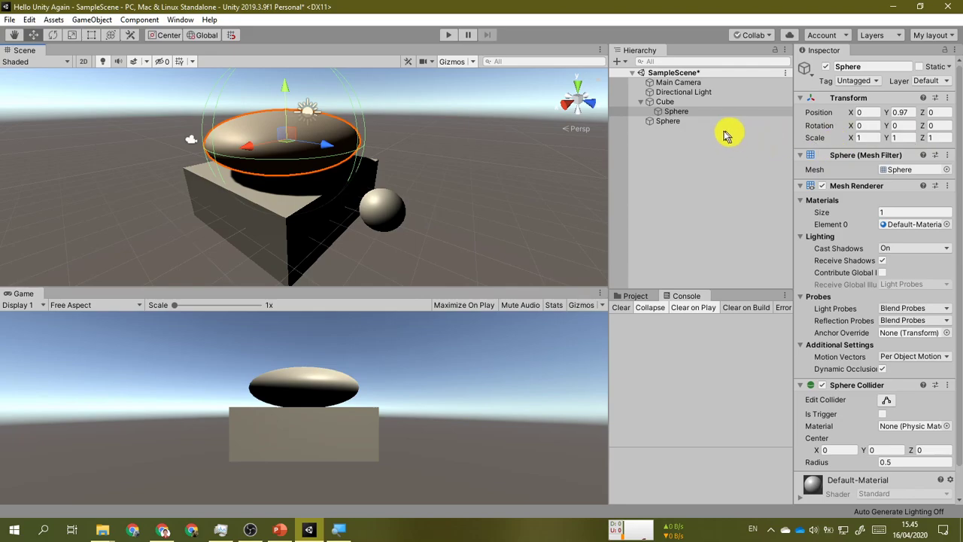
pyautogui.click(702, 114)
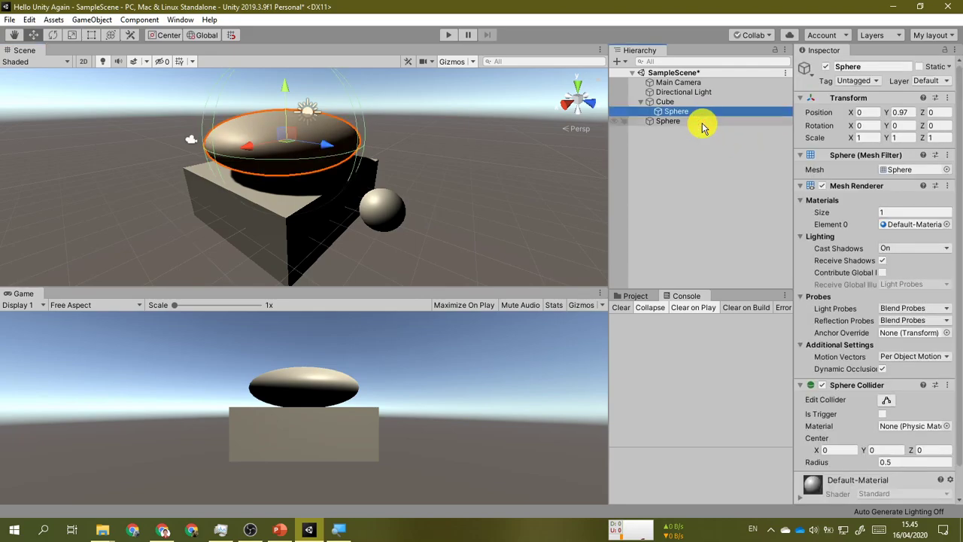
pyautogui.click(704, 121)
pyautogui.click(705, 112)
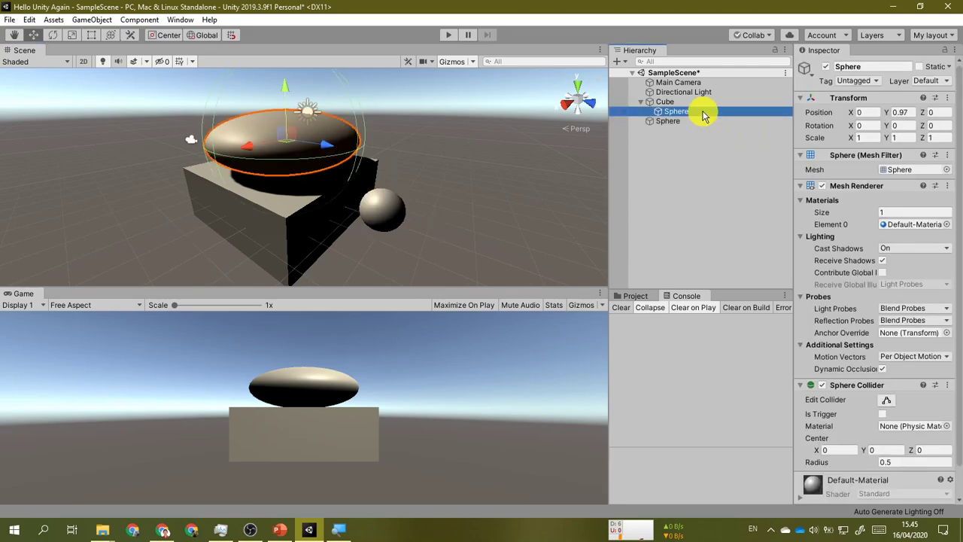
pyautogui.click(692, 121)
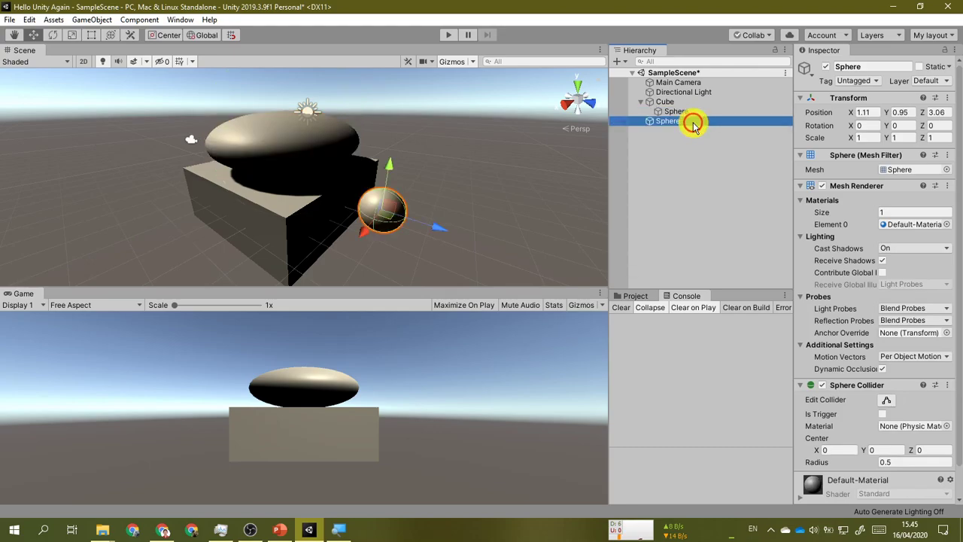
pyautogui.keyDown('alt'); pyautogui.moveTo(533, 198); pyautogui.dragTo(471, 208); pyautogui.keyUp('alt')
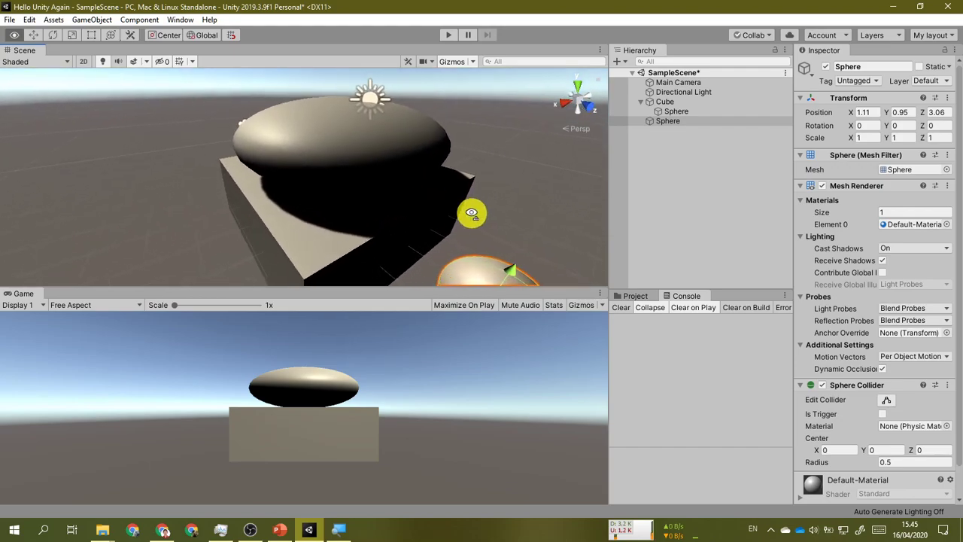
# Compare the child Sphere's local Position and Scale with the Transform of its parent Cube.
pyautogui.click(685, 112)
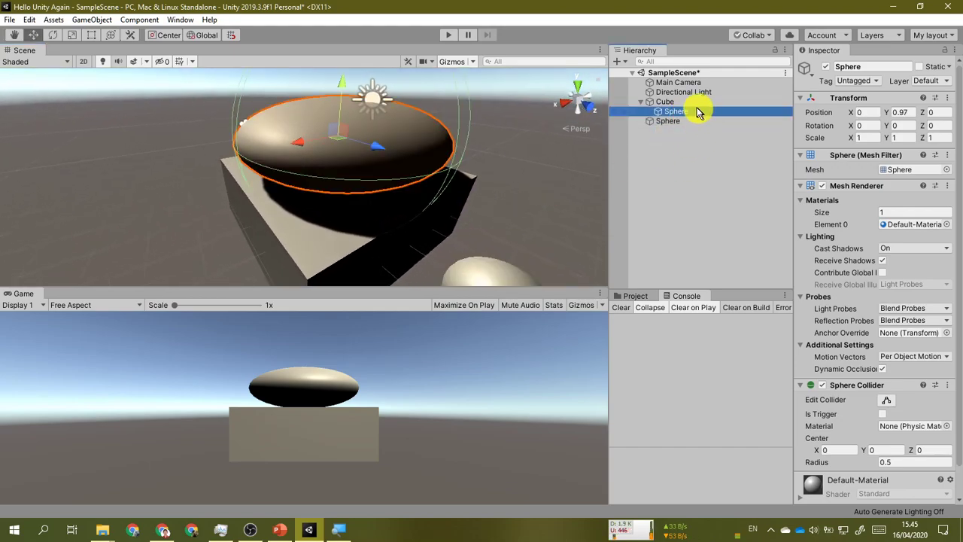
pyautogui.click(678, 103)
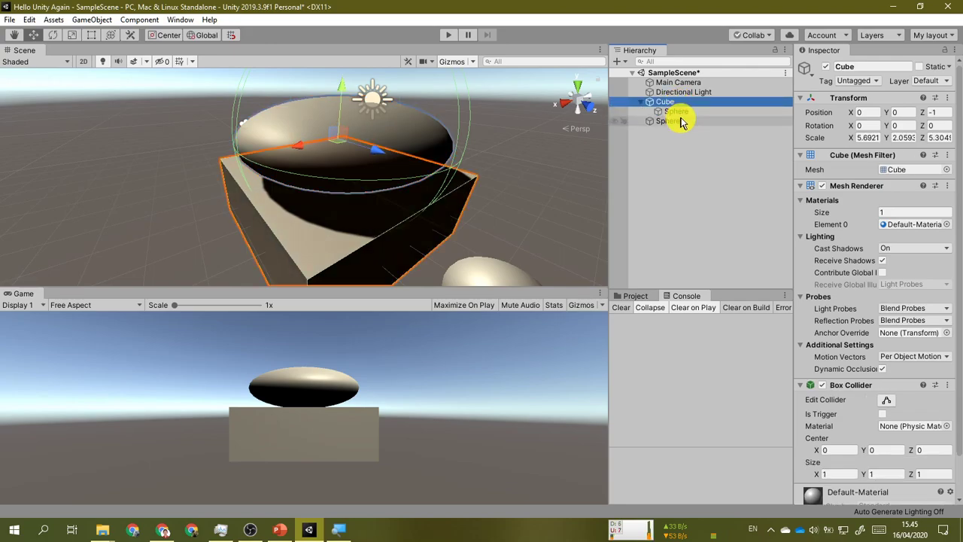
pyautogui.moveTo(681, 112); pyautogui.dragTo(683, 104)
pyautogui.click(691, 113)
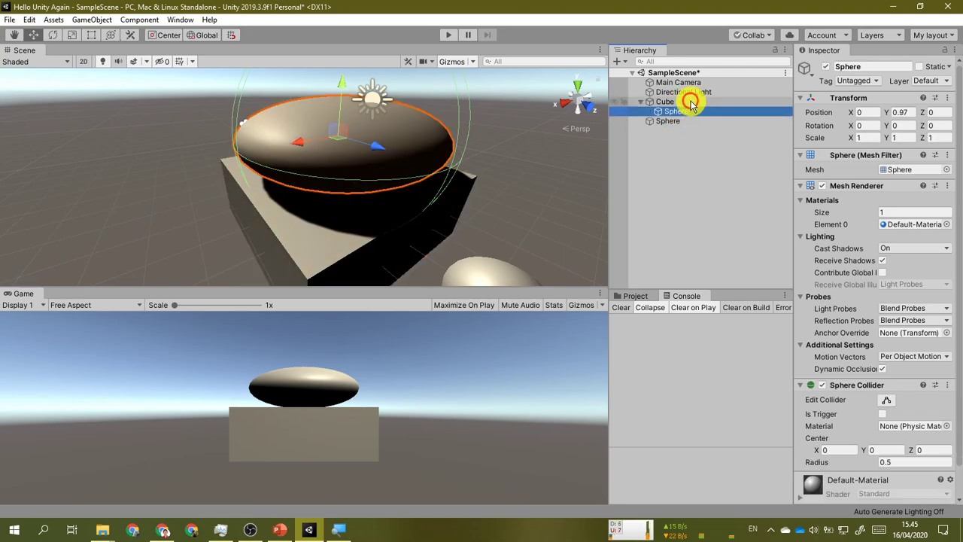
pyautogui.click(690, 102)
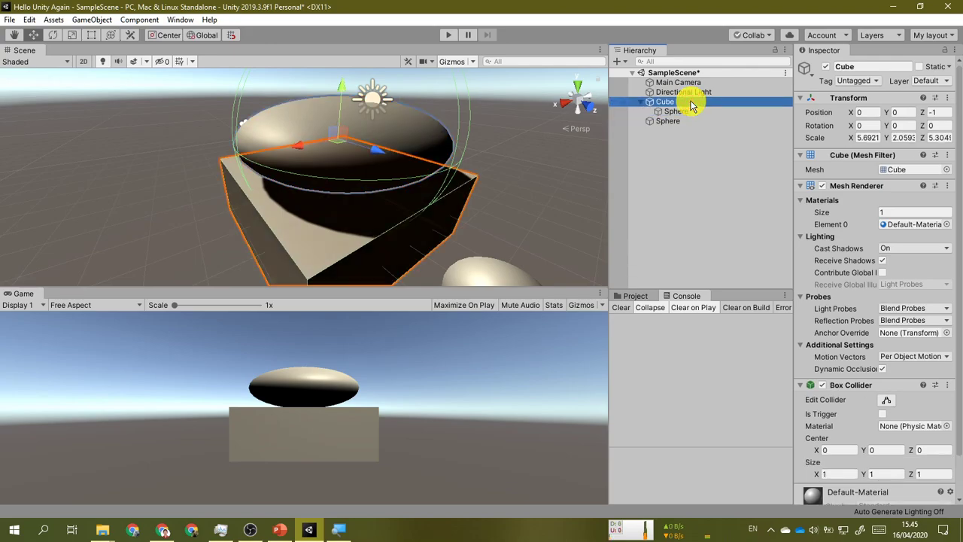
pyautogui.click(715, 112)
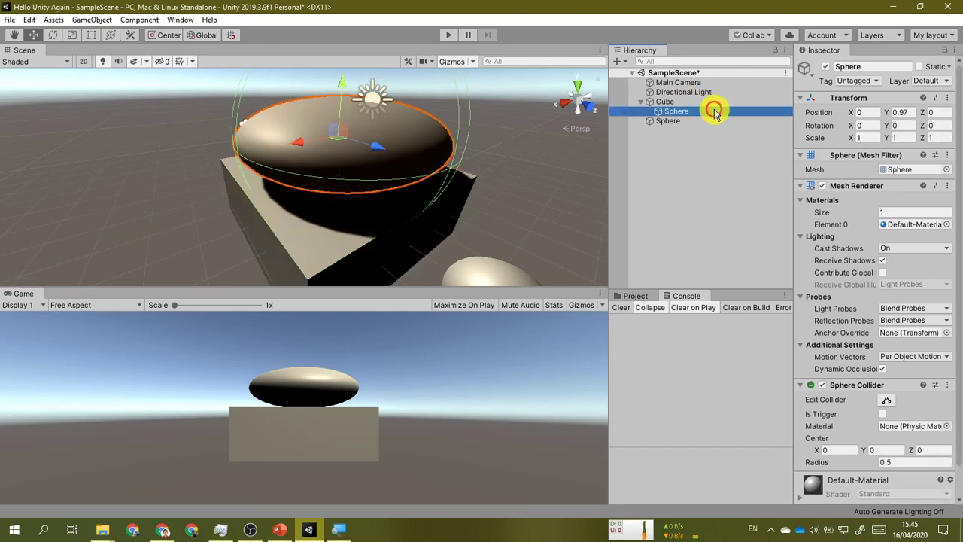
pyautogui.click(715, 101)
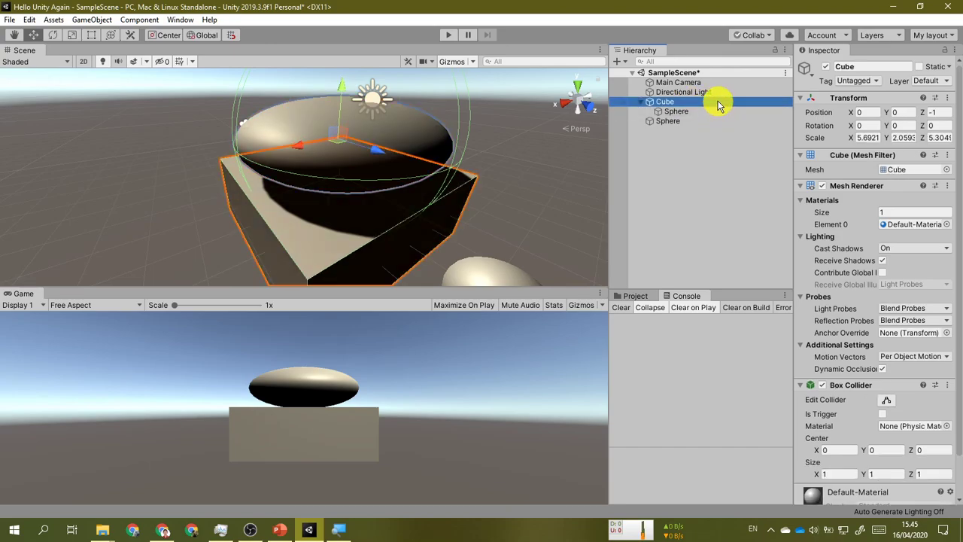
pyautogui.click(717, 112)
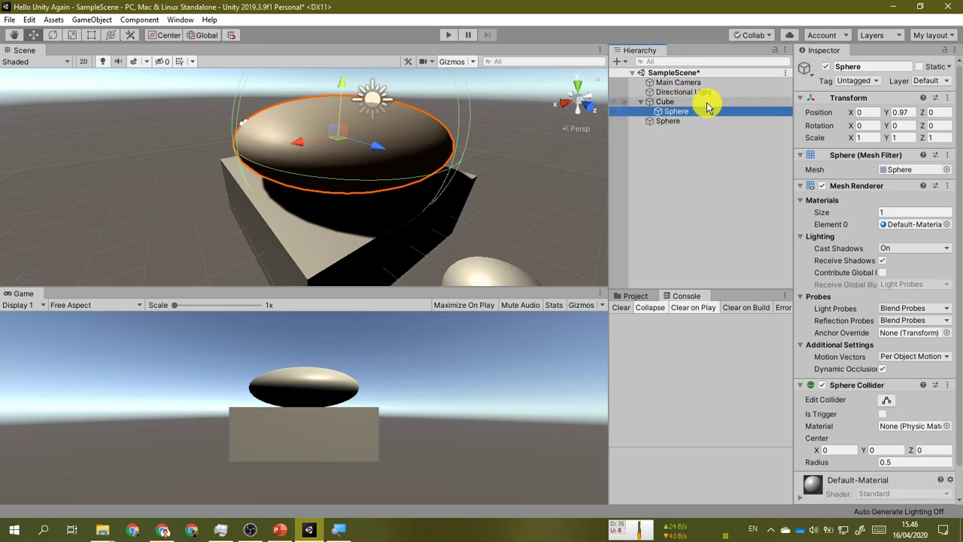
pyautogui.click(707, 103)
pyautogui.click(711, 111)
pyautogui.click(712, 102)
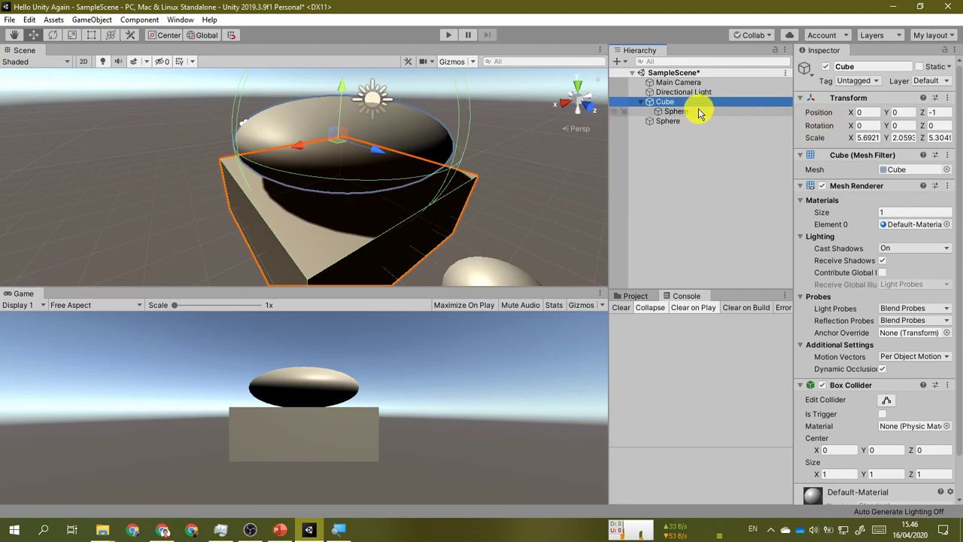
pyautogui.click(675, 112)
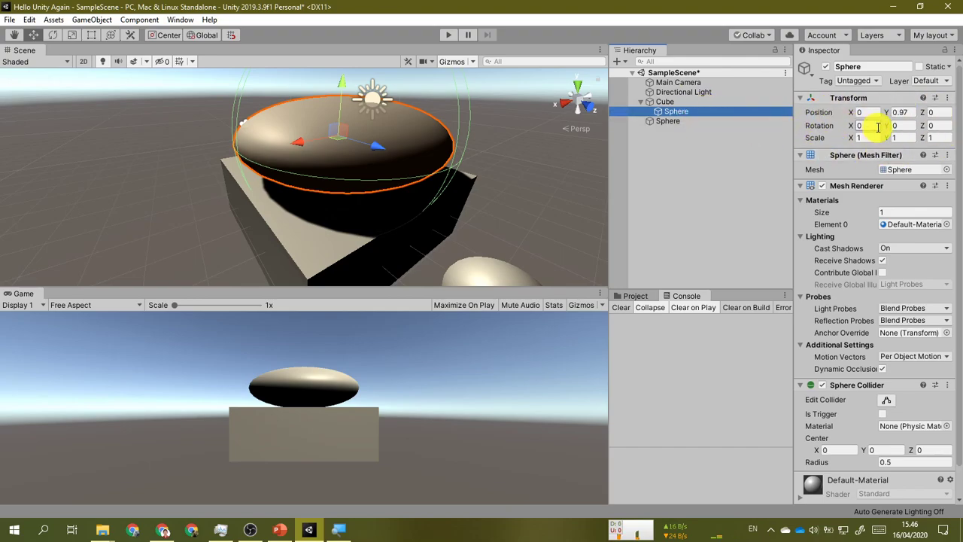
pyautogui.click(681, 101)
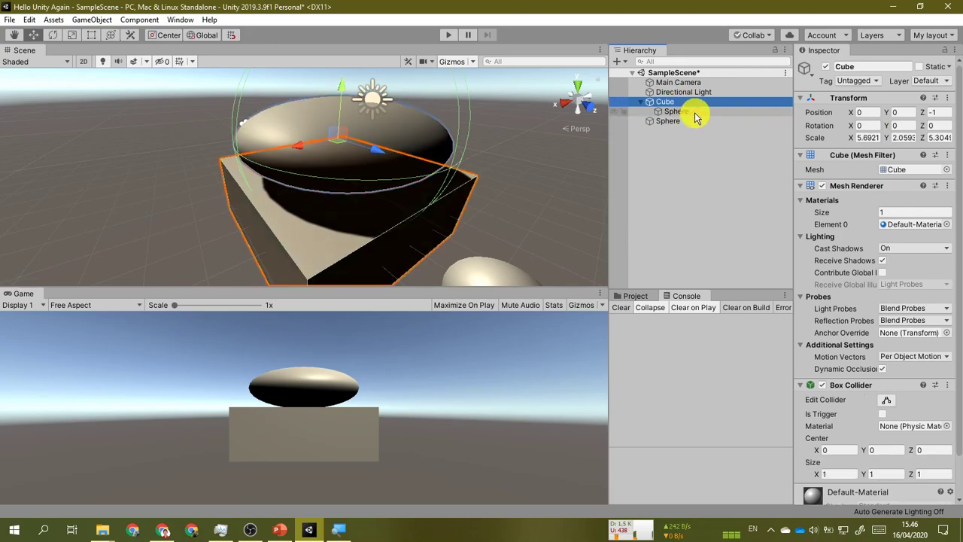
pyautogui.click(695, 113)
pyautogui.click(693, 103)
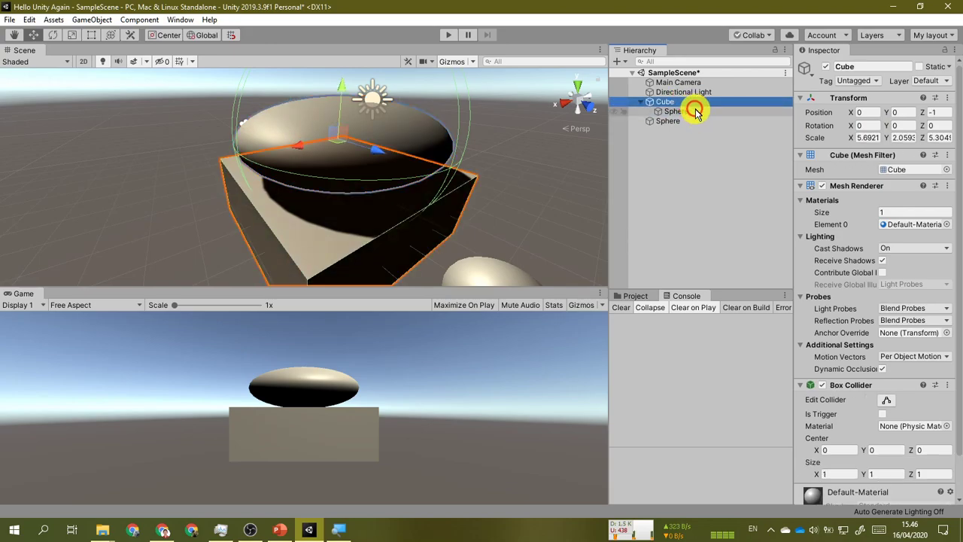
# Scale the child Sphere to about X 1.48, Y 0.48, Z 0.55 and move it to about X -0.03, Y 0.8, Z -0.009.
pyautogui.click(693, 112)
pyautogui.moveTo(852, 138); pyautogui.dragTo(906, 141)
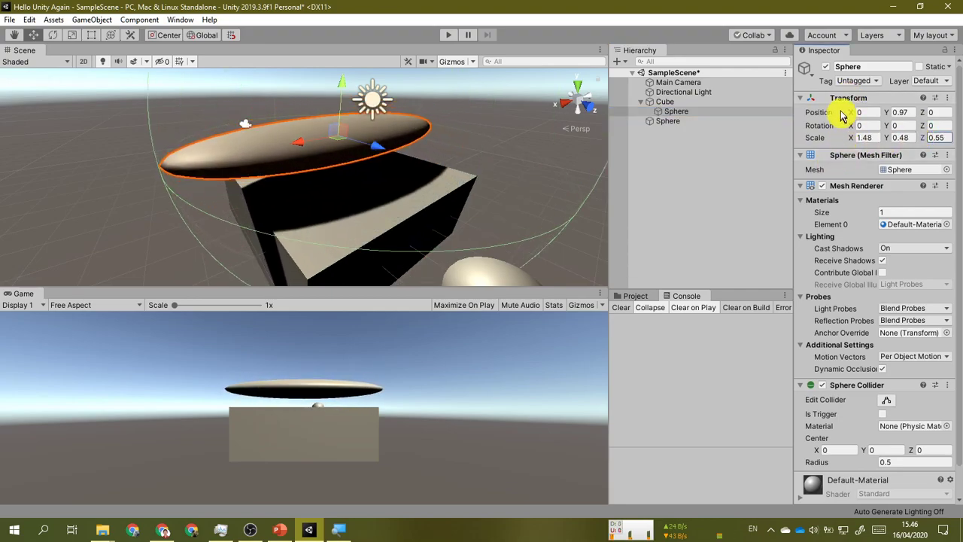
pyautogui.moveTo(389, 146)
pyautogui.mouseDown()
pyautogui.moveTo(417, 154)
pyautogui.moveTo(377, 129)
pyautogui.moveTo(393, 144)
pyautogui.moveTo(371, 143)
pyautogui.mouseUp()
pyautogui.moveTo(302, 145); pyautogui.dragTo(419, 155)
pyautogui.moveTo(354, 142); pyautogui.dragTo(301, 154)
# Select the Cube, switch to the PowerPoint slideshow and advance from World Space vs Local Space to the Child GameObject slide.
pyautogui.moveTo(680, 103)
pyautogui.mouseDown()
pyautogui.moveTo(693, 116)
pyautogui.moveTo(677, 103)
pyautogui.moveTo(694, 104)
pyautogui.mouseUp()
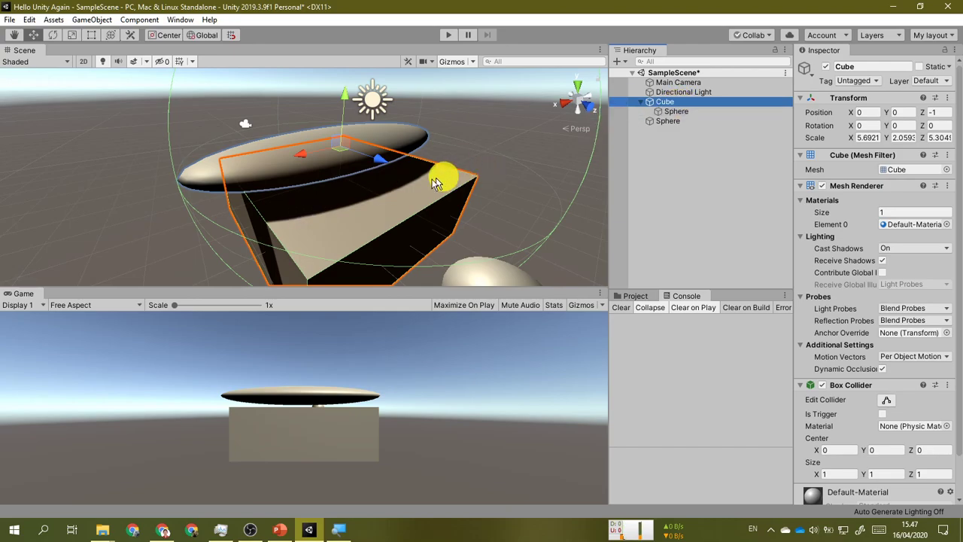
pyautogui.moveTo(437, 181); pyautogui.dragTo(495, 211, button='right')
pyautogui.click(279, 529)
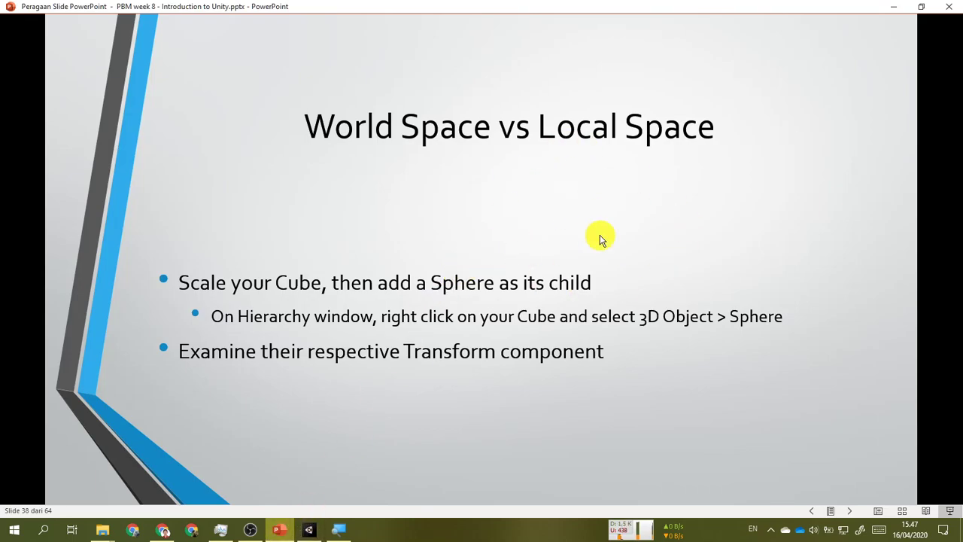
pyautogui.click(600, 239)
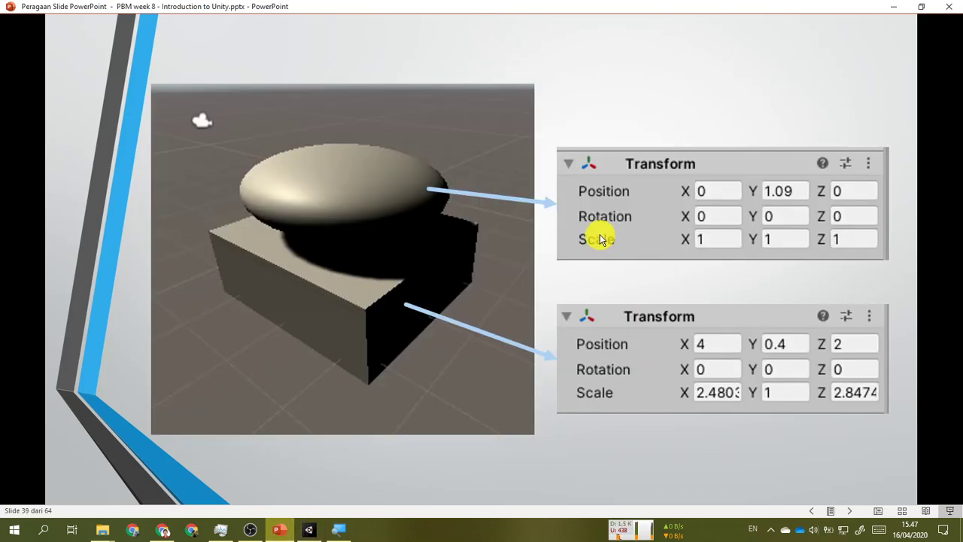
pyautogui.click(509, 303)
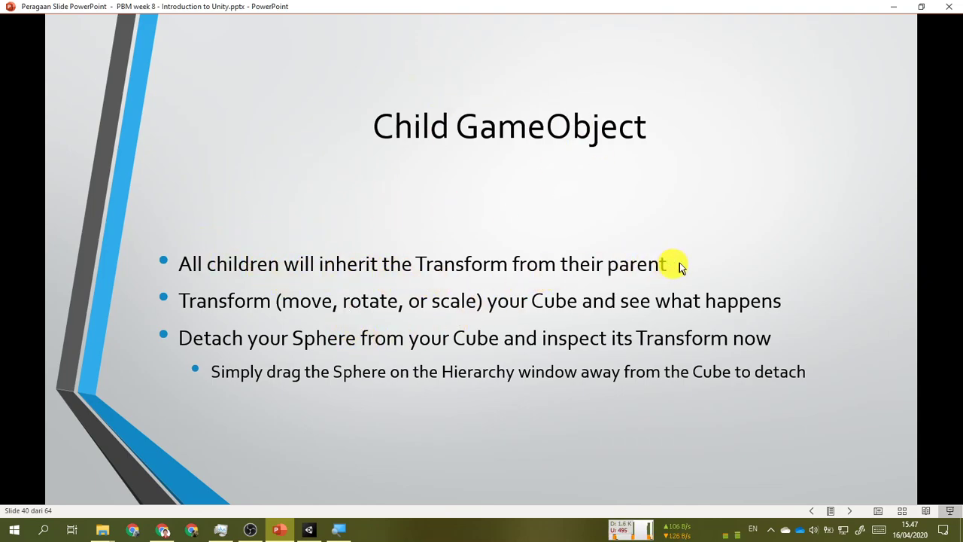
# Switch back to Unity and detach the child Sphere from the Cube, placing it at the root of SampleScene.
pyautogui.click(309, 530)
pyautogui.click(696, 113)
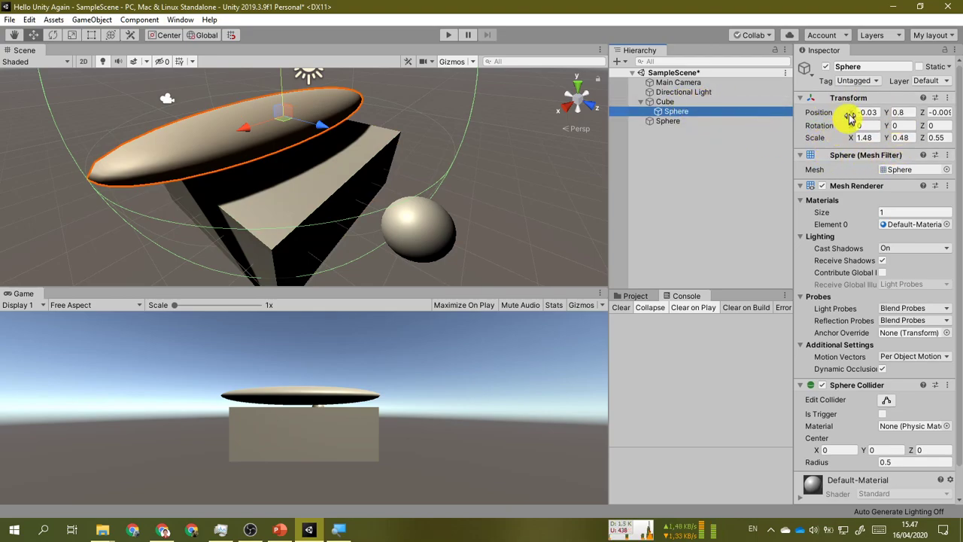
pyautogui.click(672, 112)
pyautogui.moveTo(675, 118); pyautogui.dragTo(694, 112)
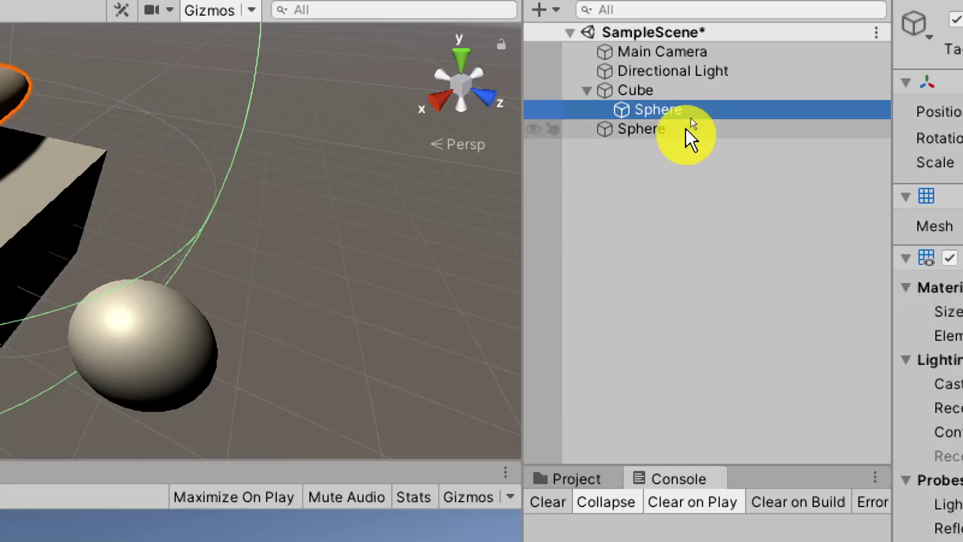
pyautogui.moveTo(669, 110)
pyautogui.mouseDown()
pyautogui.moveTo(684, 159)
pyautogui.moveTo(675, 131)
pyautogui.moveTo(694, 71)
pyautogui.moveTo(706, 143)
pyautogui.moveTo(706, 52)
pyautogui.moveTo(725, 148)
pyautogui.moveTo(723, 117)
pyautogui.mouseUp()
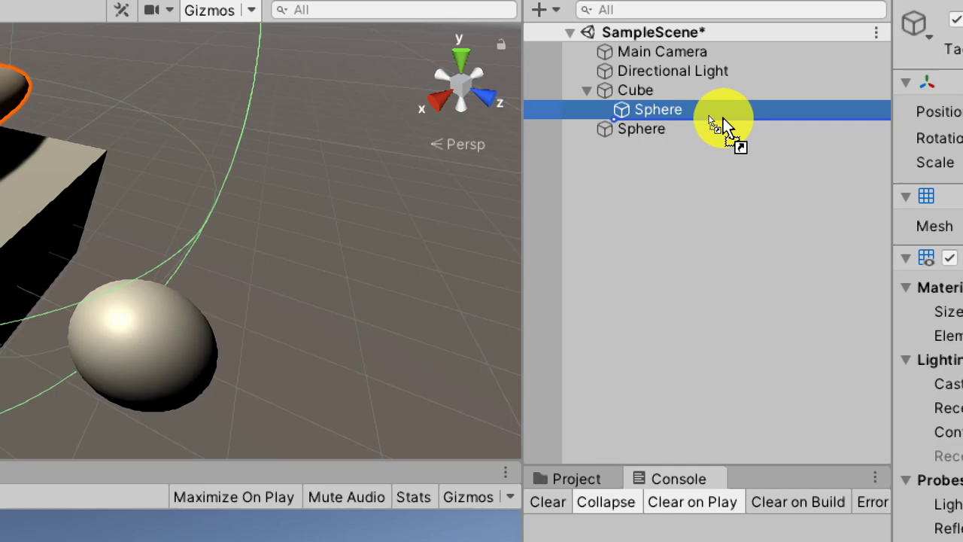
pyautogui.moveTo(723, 118)
pyautogui.mouseDown()
pyautogui.moveTo(726, 105)
pyautogui.moveTo(740, 177)
pyautogui.moveTo(734, 143)
pyautogui.moveTo(746, 151)
pyautogui.moveTo(722, 149)
pyautogui.moveTo(721, 132)
pyautogui.moveTo(905, 136)
pyautogui.moveTo(727, 142)
pyautogui.moveTo(703, 134)
pyautogui.moveTo(710, 126)
pyautogui.mouseUp()
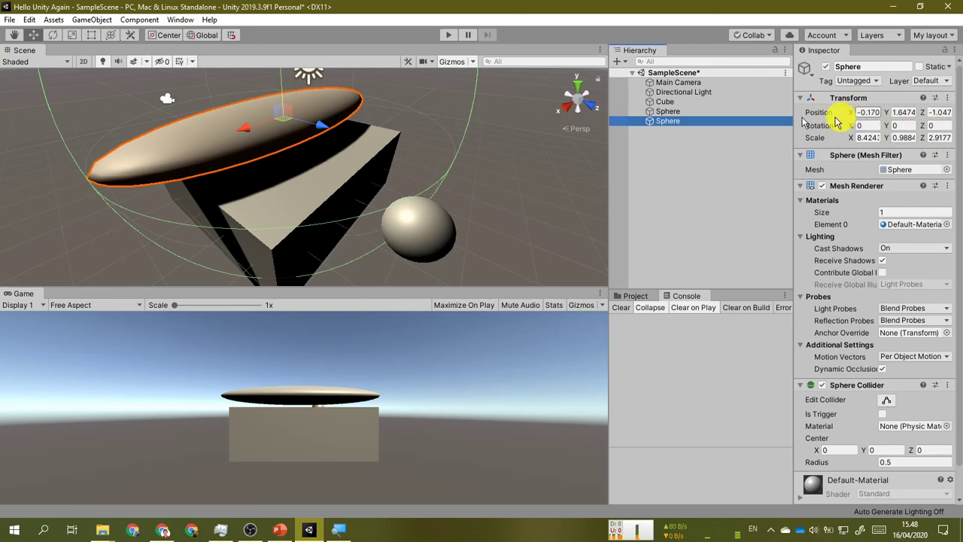
# Make the detached Sphere a child of the Cube again and repeat the detaching and reattaching once to compare its Transform values.
pyautogui.moveTo(668, 120); pyautogui.dragTo(664, 101)
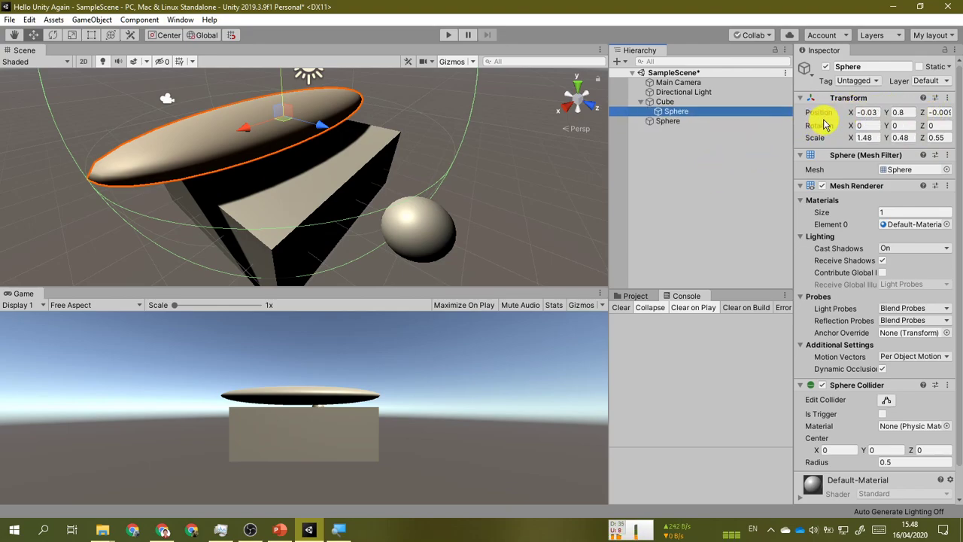
pyautogui.click(871, 113)
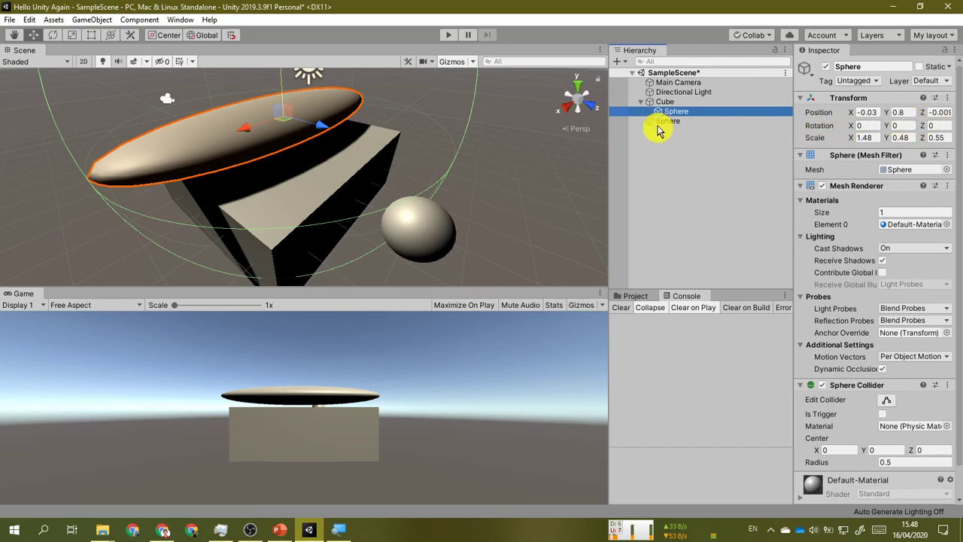
pyautogui.moveTo(688, 151); pyautogui.dragTo(688, 127)
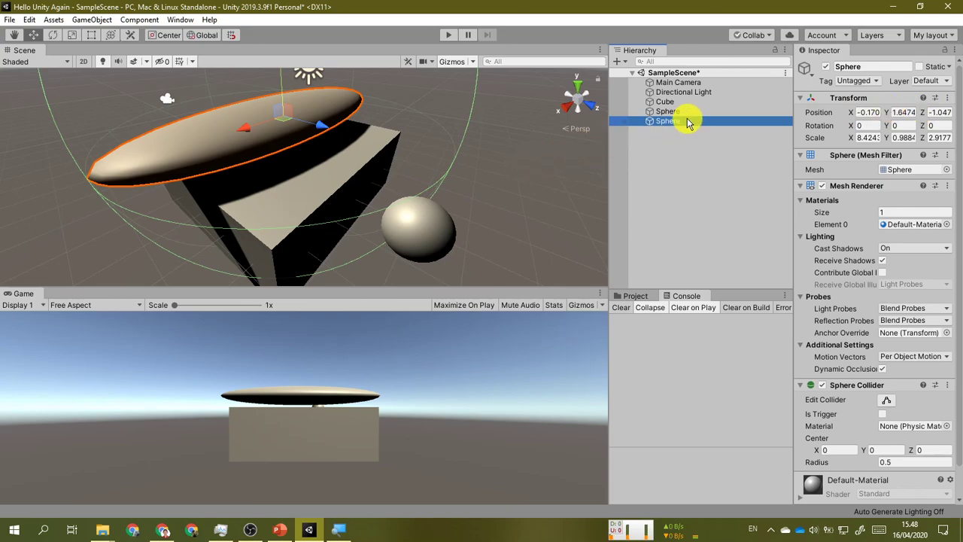
pyautogui.moveTo(684, 110)
pyautogui.mouseDown()
pyautogui.moveTo(680, 98)
pyautogui.moveTo(693, 102)
pyautogui.mouseUp()
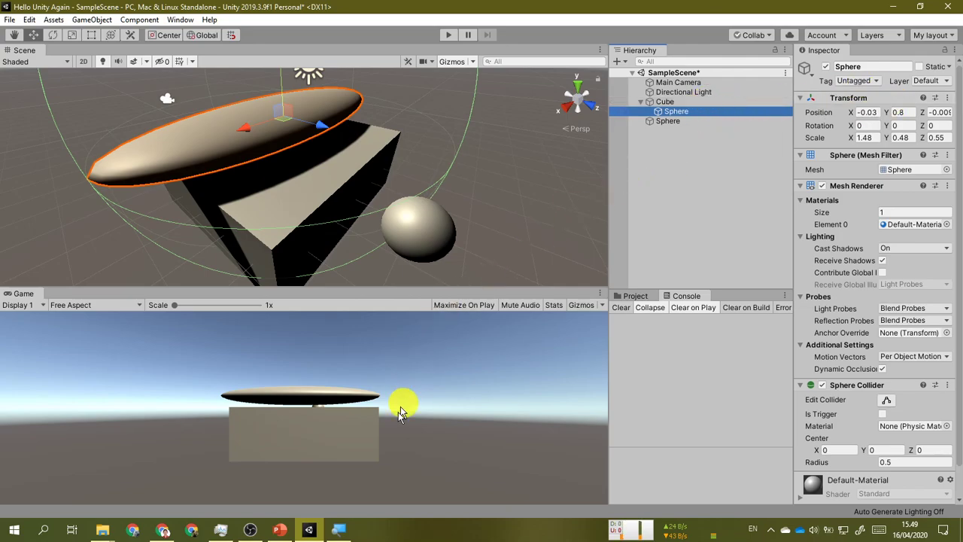
# Switch to the PowerPoint slideshow and show the Exercise slide about creating a car from primitives.
pyautogui.click(279, 530)
pyautogui.click(512, 295)
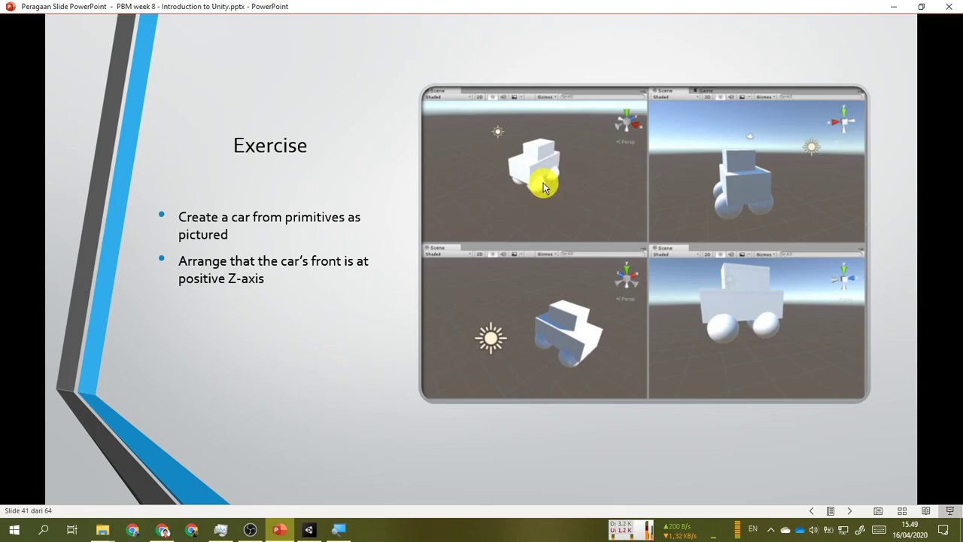
# Switch to Unity, look over the list of 3D primitives that can be created, and return to the Exercise slide in PowerPoint.
pyautogui.click(308, 530)
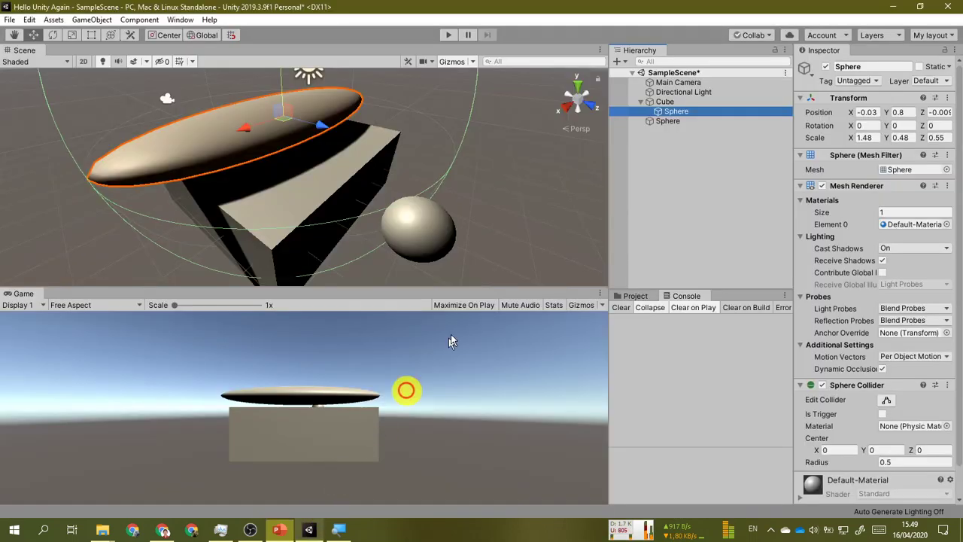
pyautogui.click(619, 60)
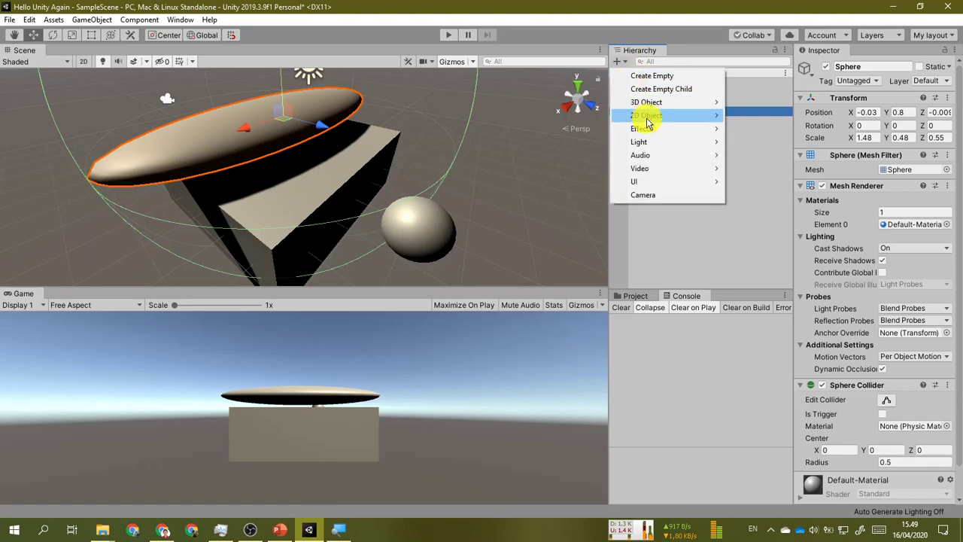
pyautogui.moveTo(665, 103)
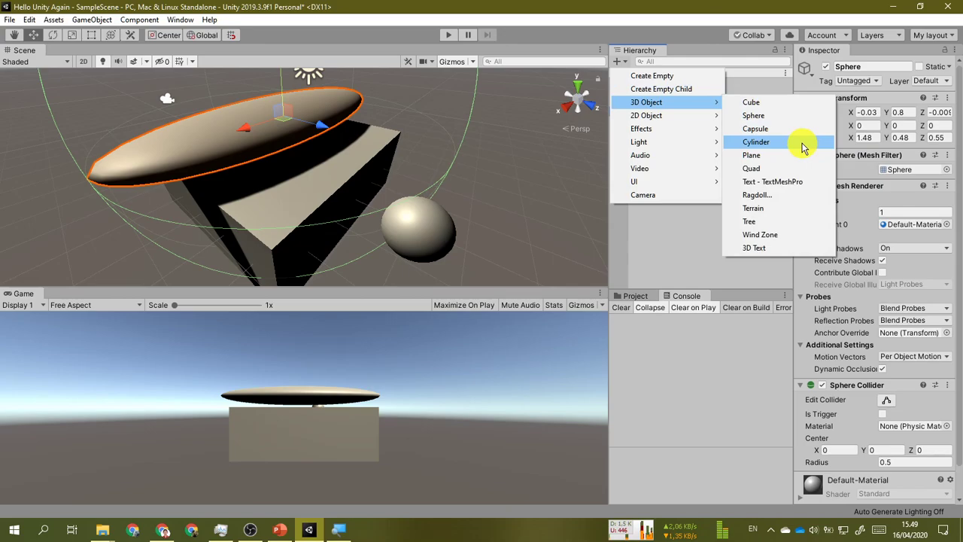
pyautogui.click(597, 7)
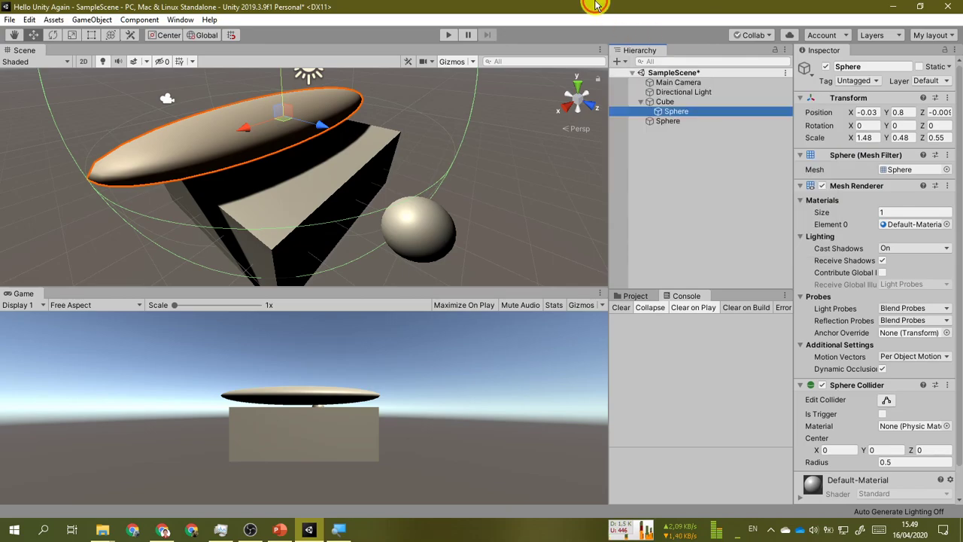
pyautogui.click(286, 535)
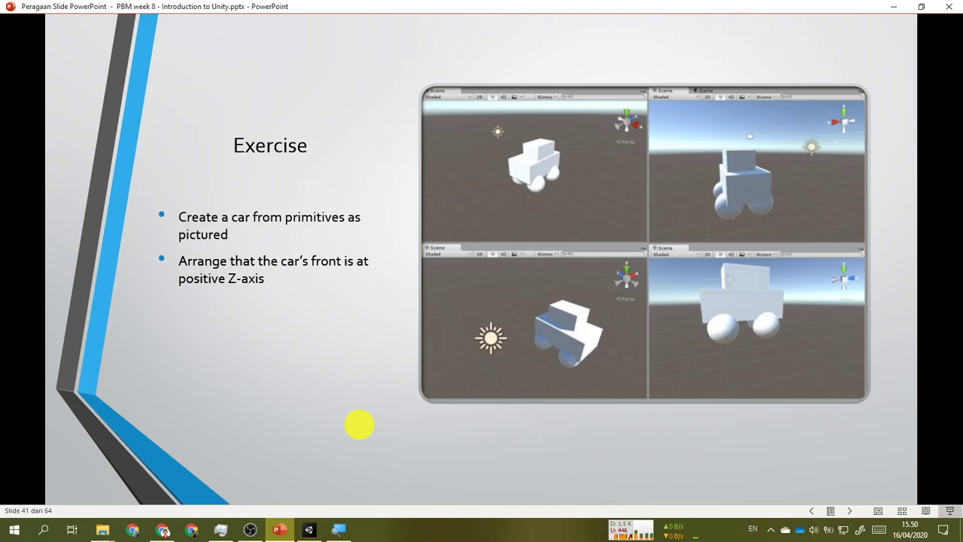
# Switch back to Unity and delete the Cube, its child Sphere and the separate Sphere from SampleScene.
pyautogui.hotkey('alt', 'Tab')
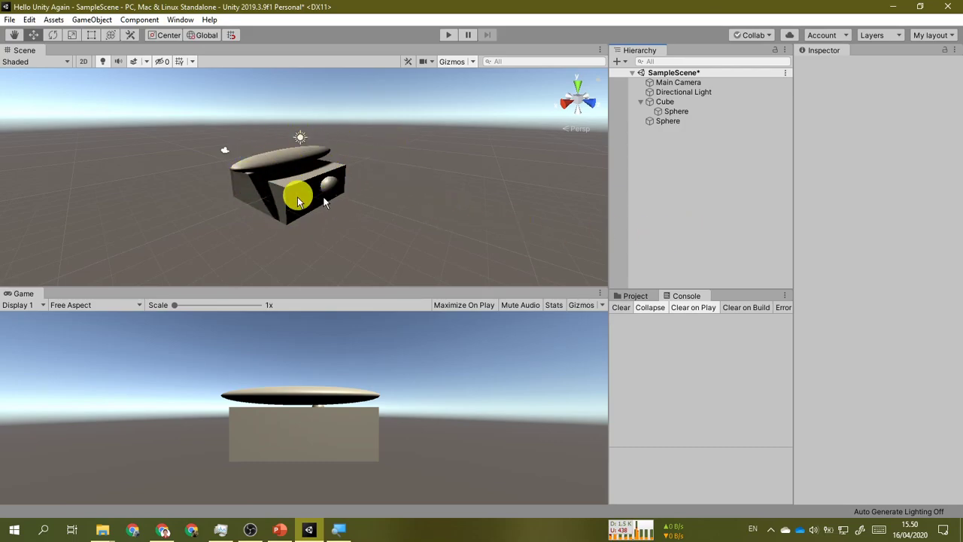
pyautogui.click(669, 100)
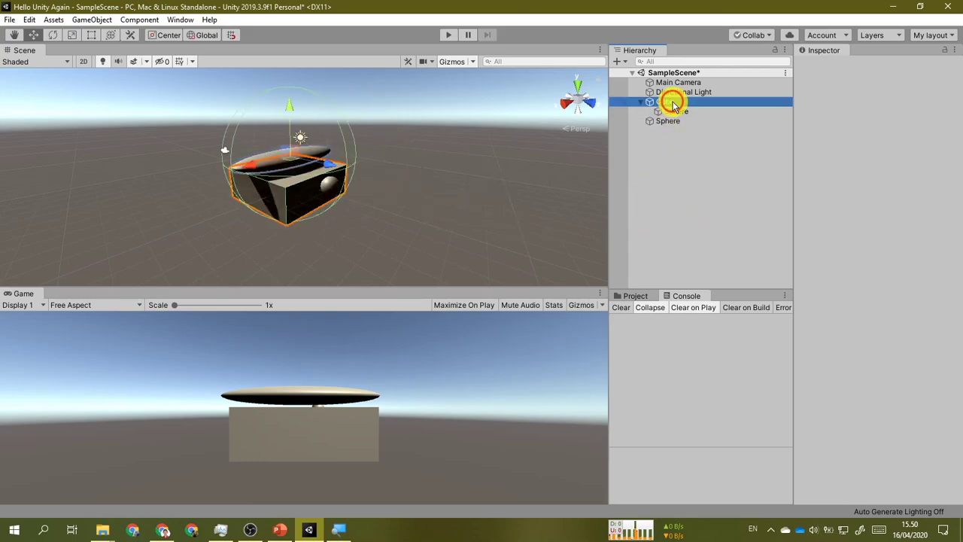
pyautogui.keyDown('shift'); pyautogui.click(676, 121); pyautogui.keyUp('shift')
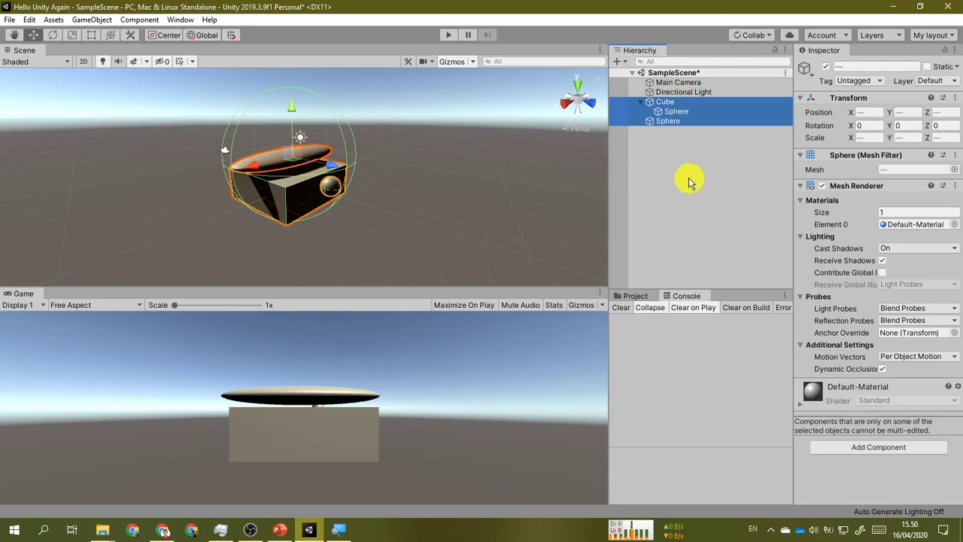
pyautogui.press('Delete')
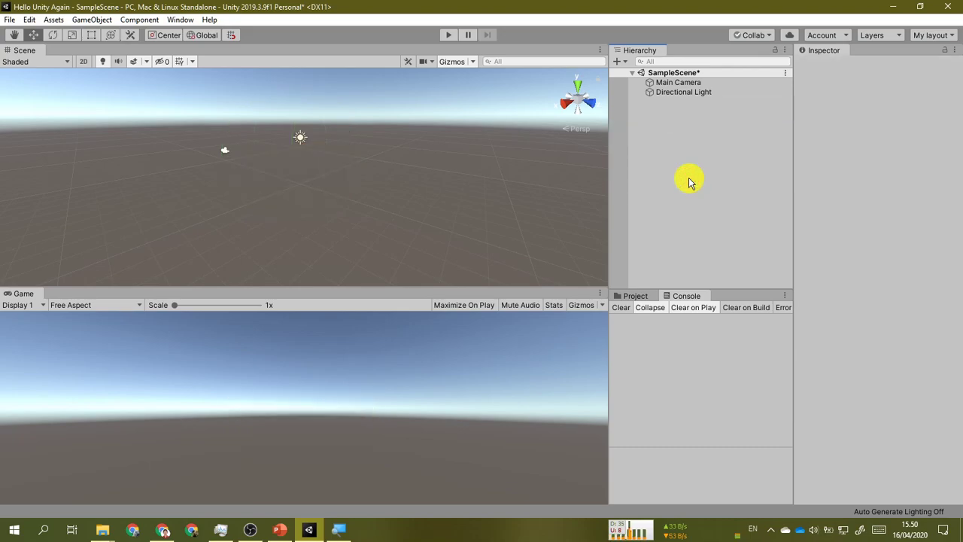
# Create an empty GameObject in SampleScene and name it Car.
pyautogui.click(622, 61)
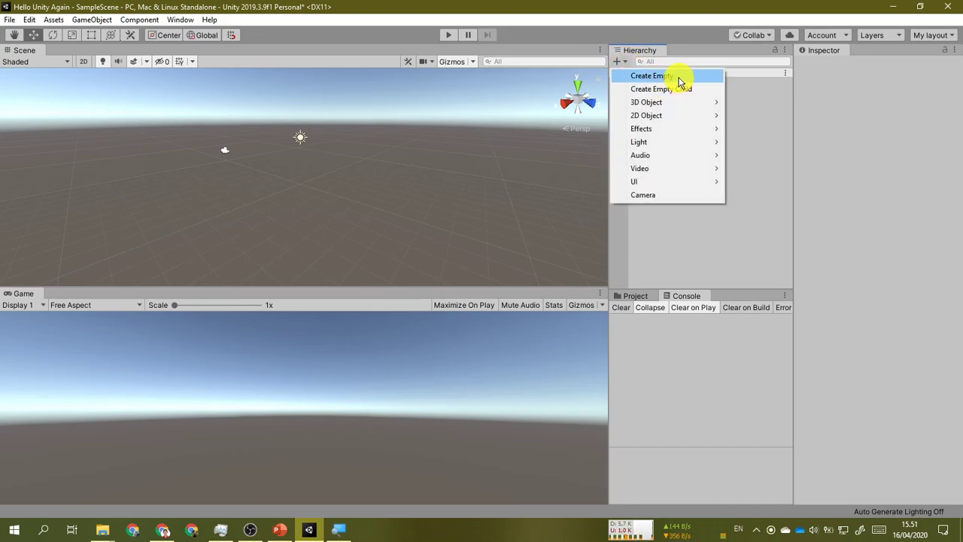
pyautogui.click(652, 76)
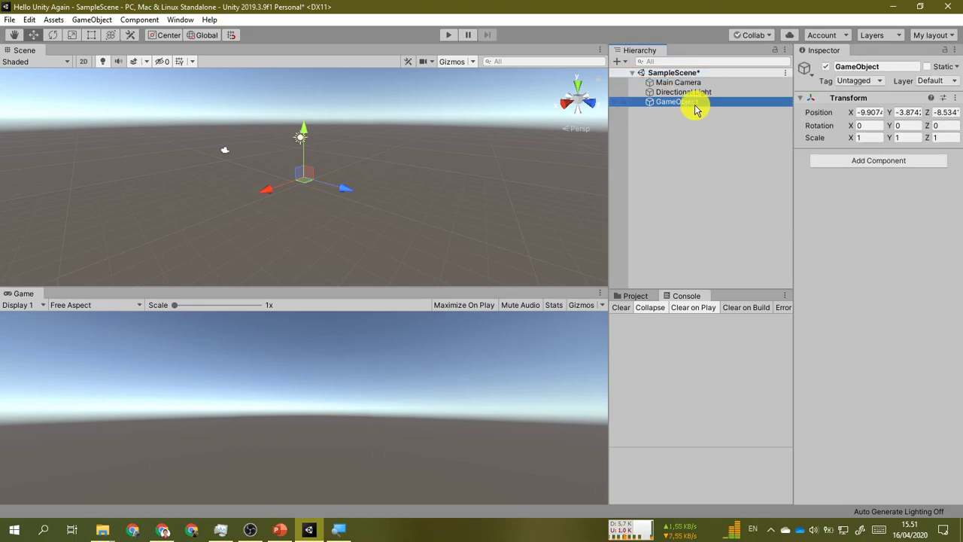
pyautogui.click(888, 66)
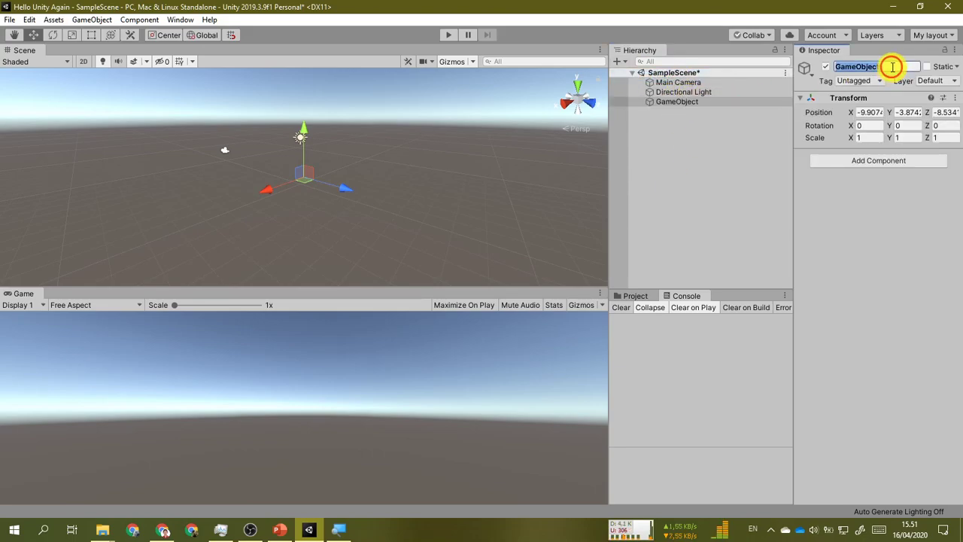
pyautogui.write('Ca')
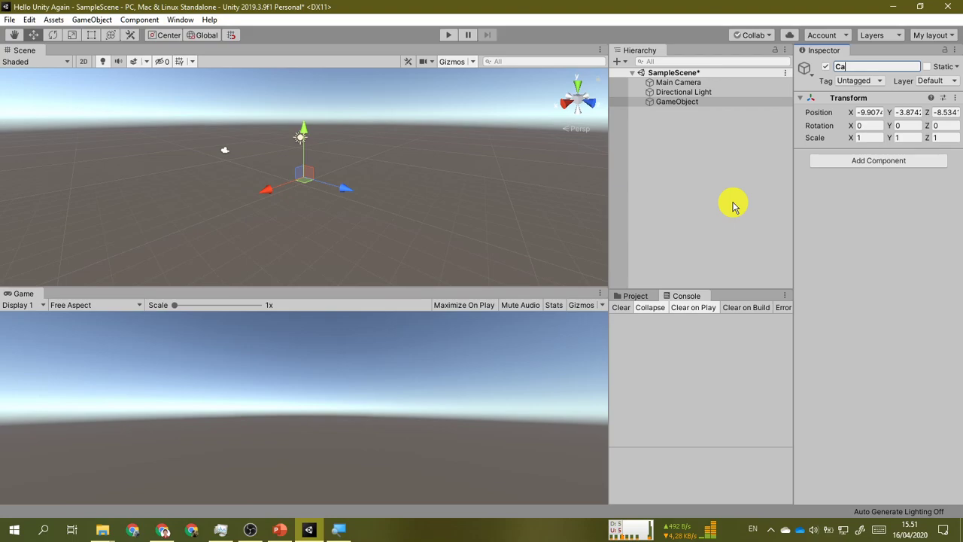
pyautogui.write('r')
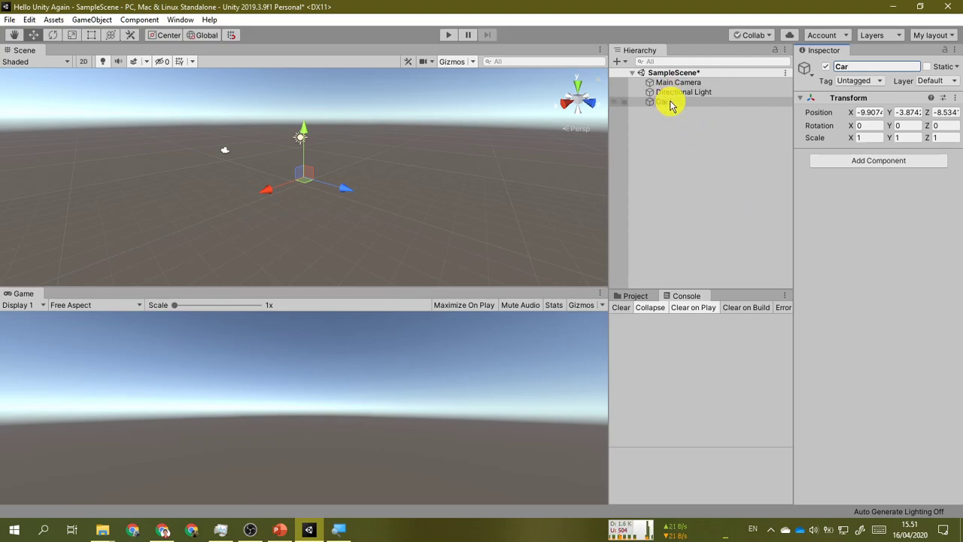
pyautogui.click(698, 103)
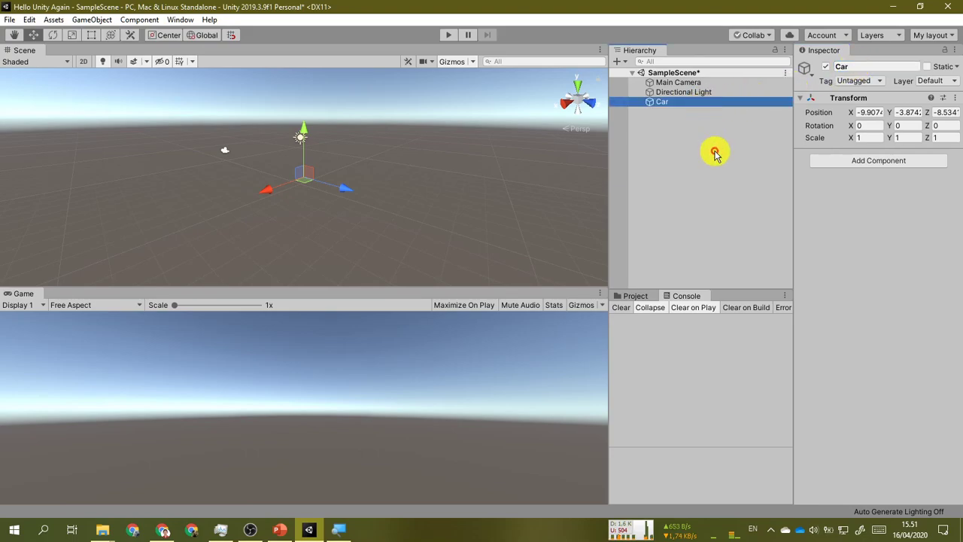
pyautogui.press('F2')
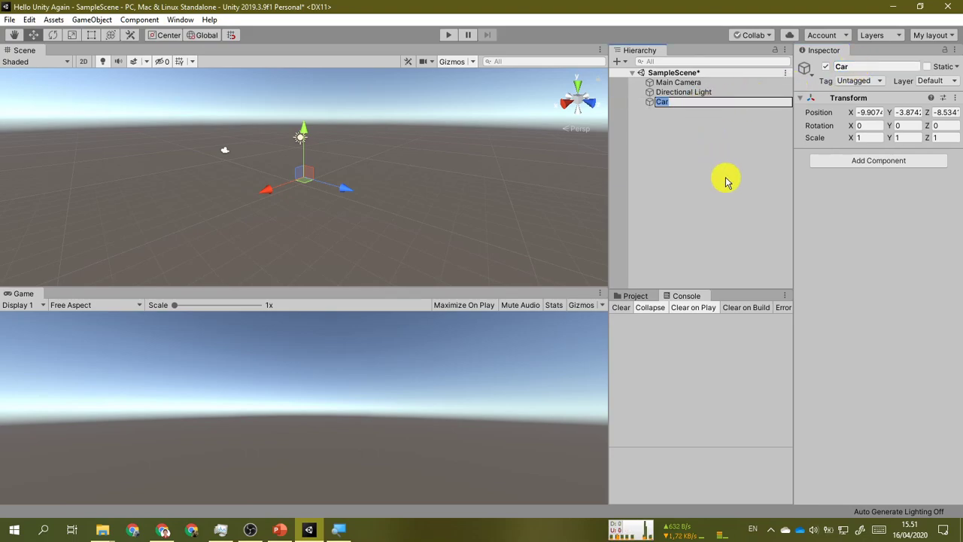
pyautogui.press('Return')
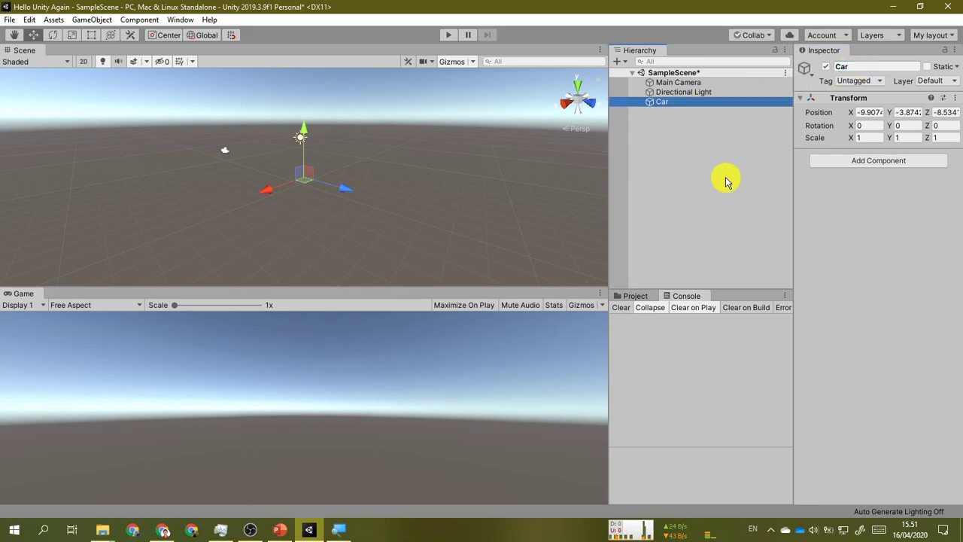
# Add a Cube as a child of Car and name it Body.
pyautogui.rightClick(659, 101)
pyautogui.moveTo(726, 230)
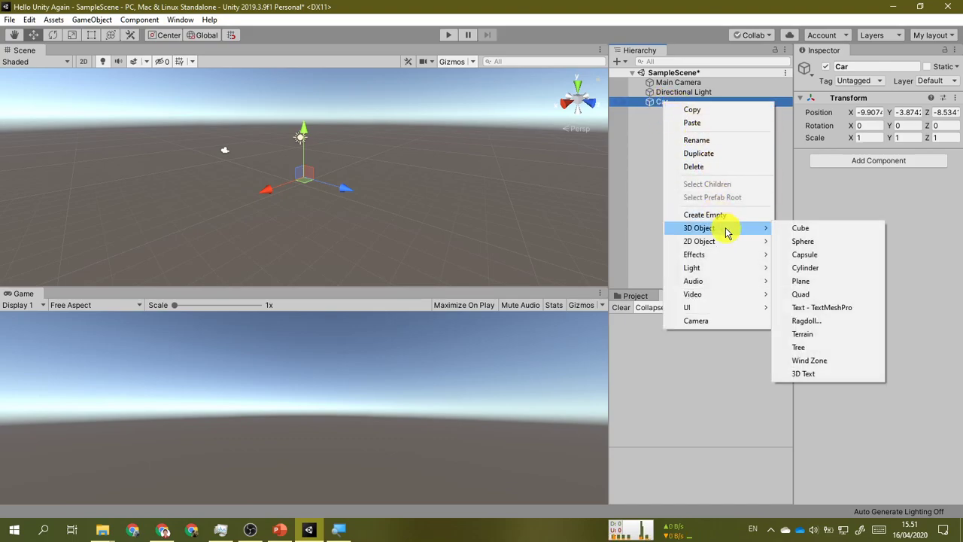
pyautogui.click(800, 228)
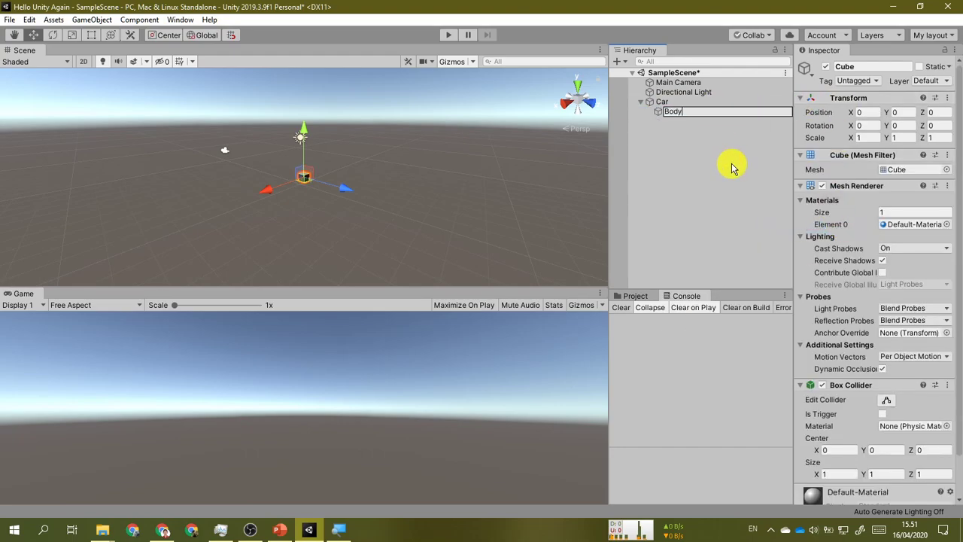
pyautogui.press('Return')
# Scale Body freehand into a car chassis of about 2.52 in X, 1.5 in Y and 3.67 in Z.
pyautogui.scroll(5, 339, 206)
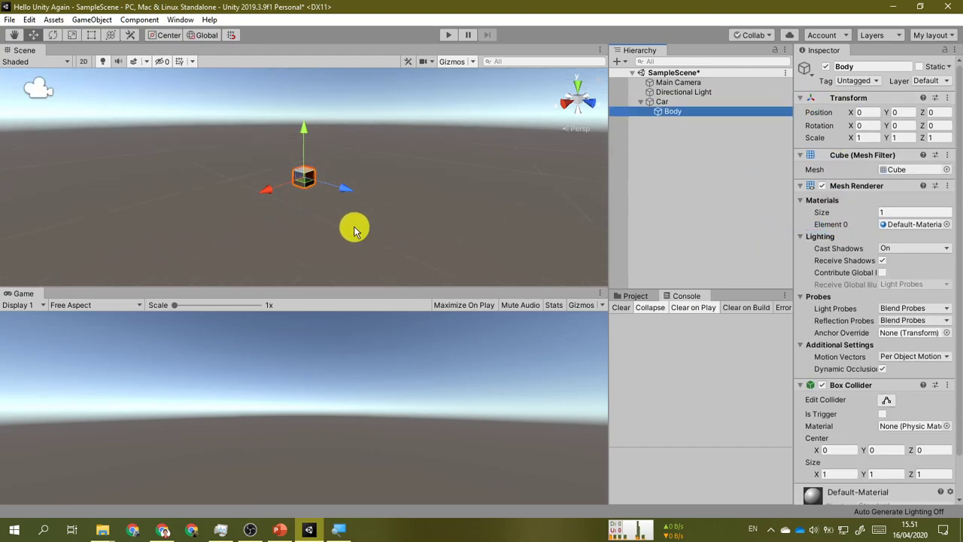
pyautogui.scroll(-3, 354, 227)
pyautogui.scroll(3, 355, 226)
pyautogui.scroll(-4, 355, 227)
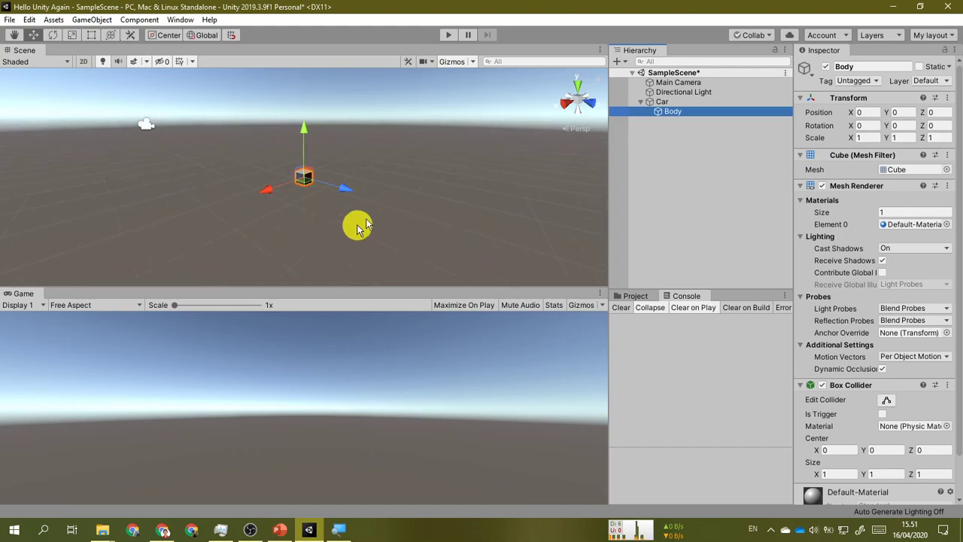
pyautogui.click(865, 111)
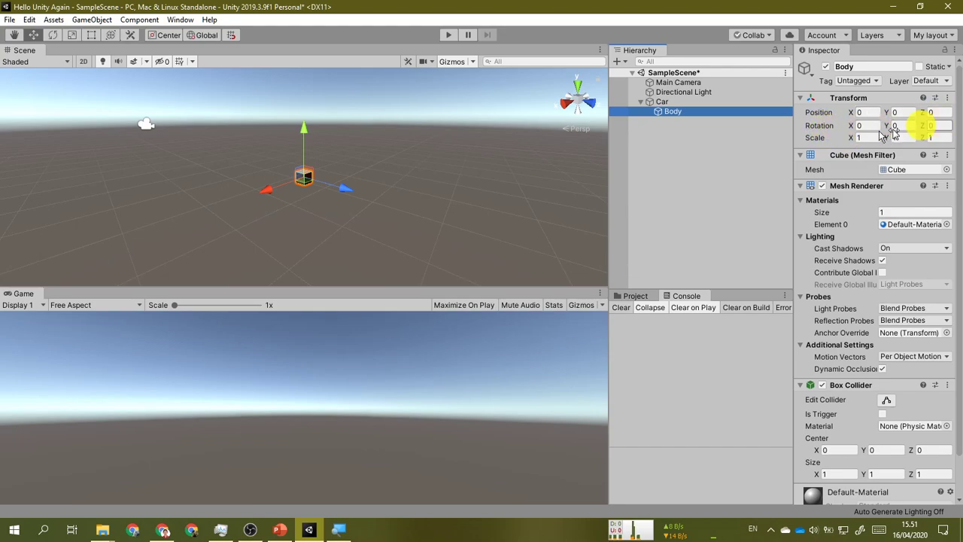
pyautogui.scroll(3, 353, 198)
pyautogui.press('e')
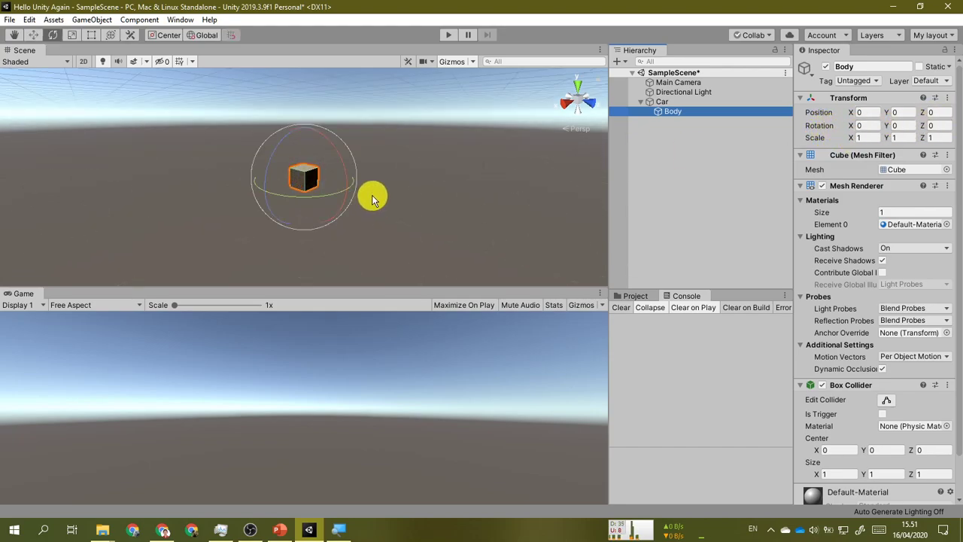
pyautogui.press('r')
pyautogui.moveTo(353, 192); pyautogui.dragTo(409, 210)
pyautogui.moveTo(268, 204); pyautogui.dragTo(229, 230)
pyautogui.moveTo(348, 193); pyautogui.dragTo(368, 199)
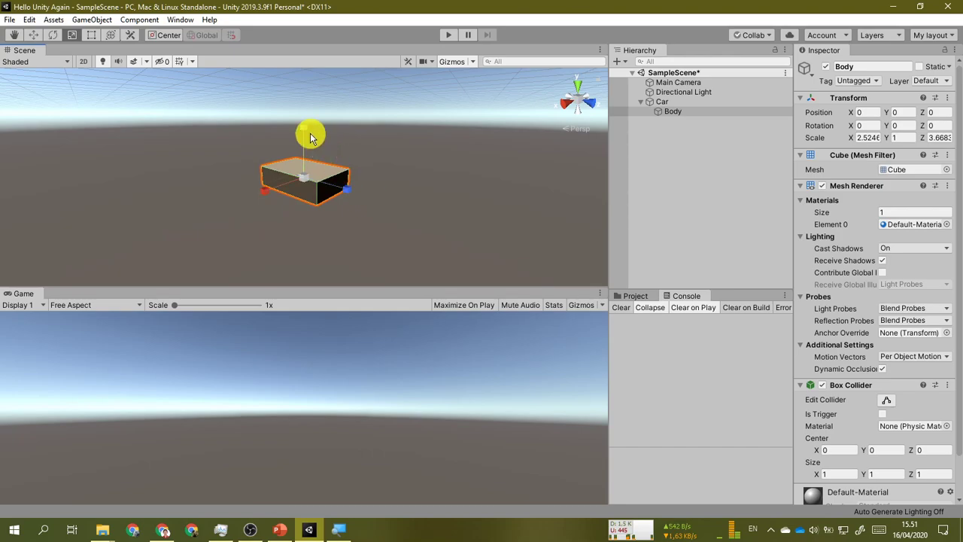
pyautogui.moveTo(311, 136); pyautogui.dragTo(312, 97)
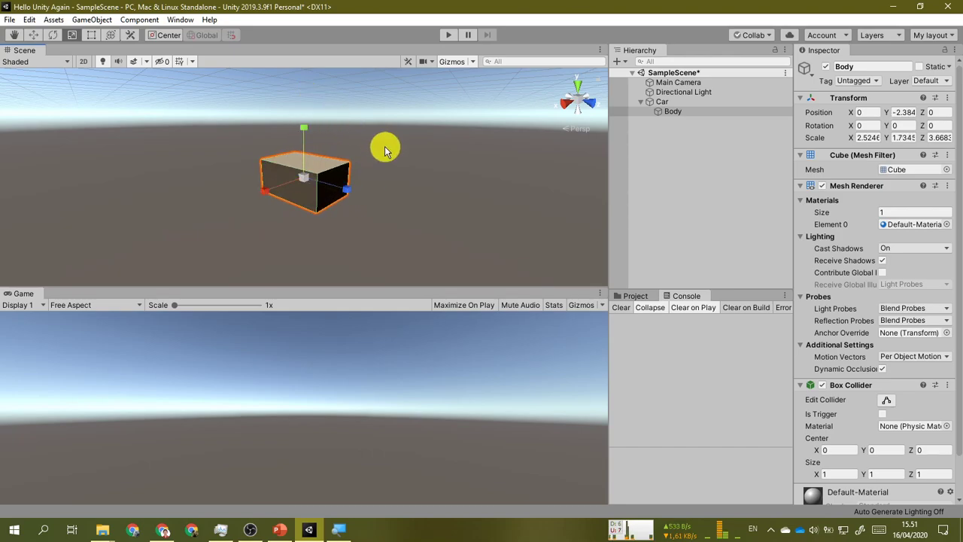
pyautogui.moveTo(307, 127); pyautogui.dragTo(311, 134)
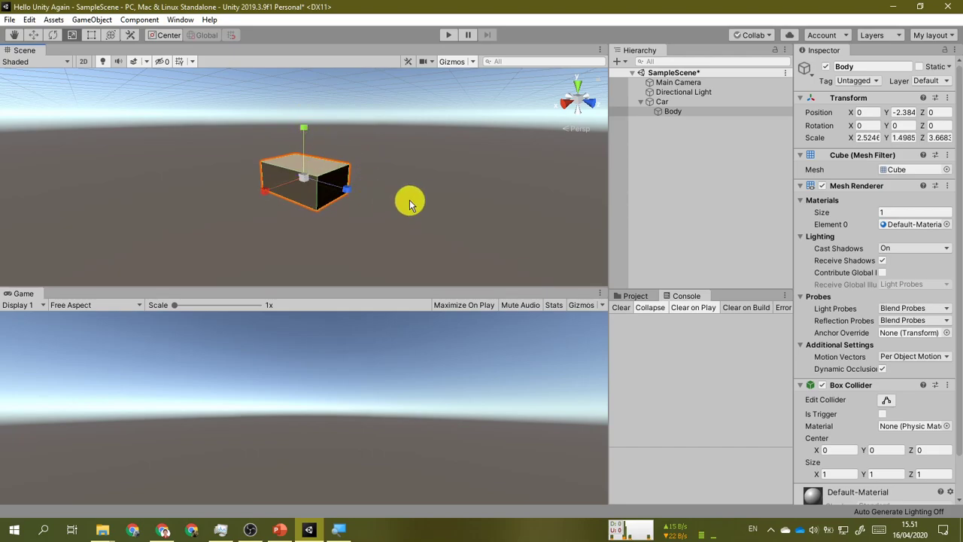
# Add a second Cube as a child of Car and name it Top.
pyautogui.press('w')
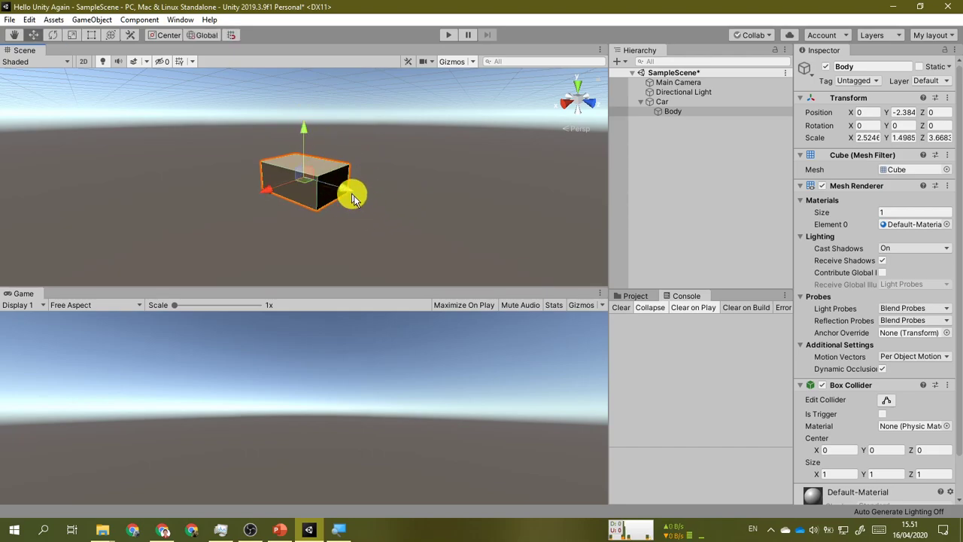
pyautogui.moveTo(358, 219)
pyautogui.keyDown('alt'); pyautogui.mouseDown()
pyautogui.moveTo(420, 215)
pyautogui.moveTo(380, 213)
pyautogui.mouseUp(); pyautogui.keyUp('alt')
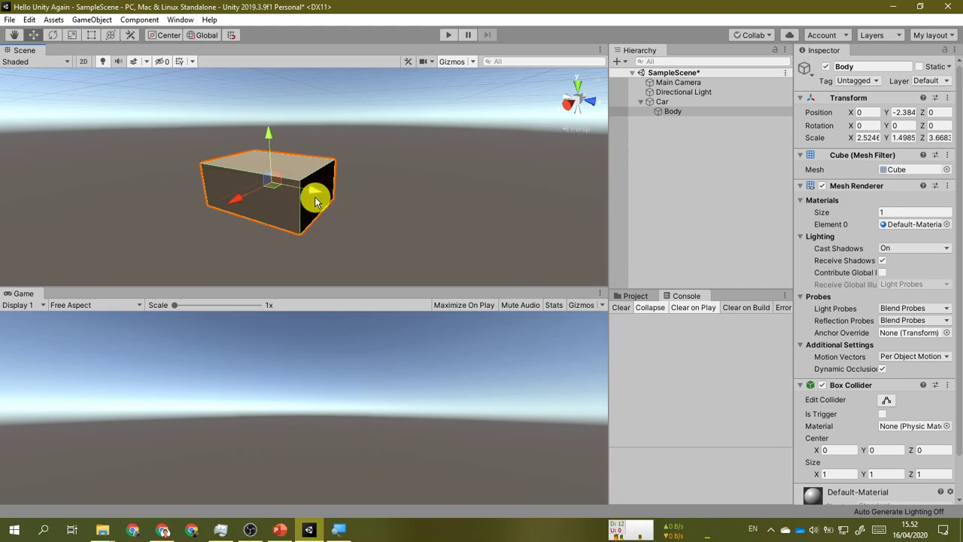
pyautogui.rightClick(688, 103)
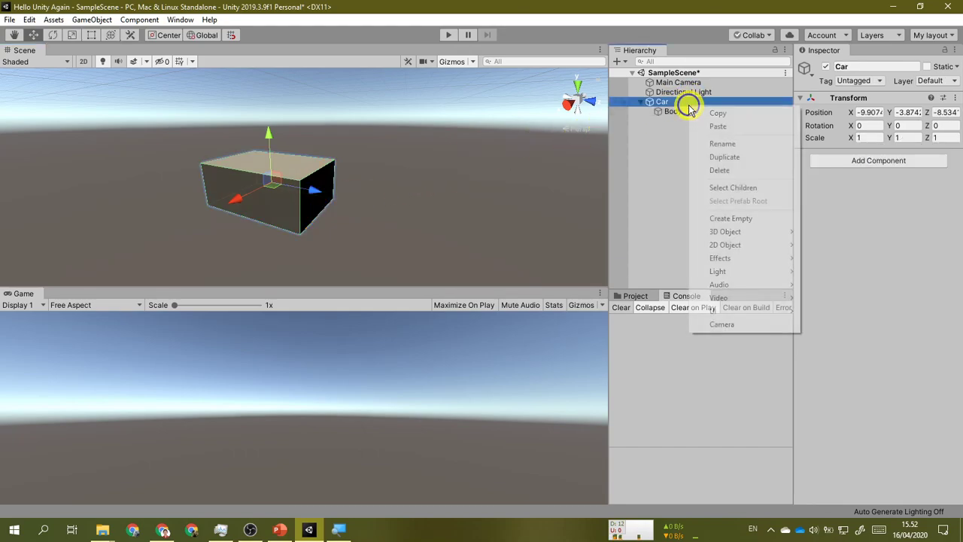
pyautogui.moveTo(781, 237)
pyautogui.click(828, 233)
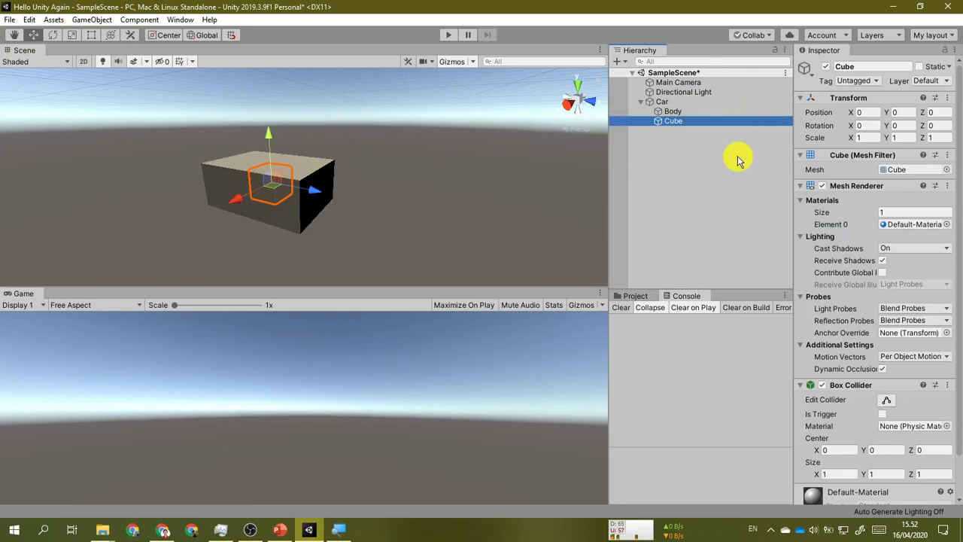
pyautogui.write('Top')
pyautogui.press('Return')
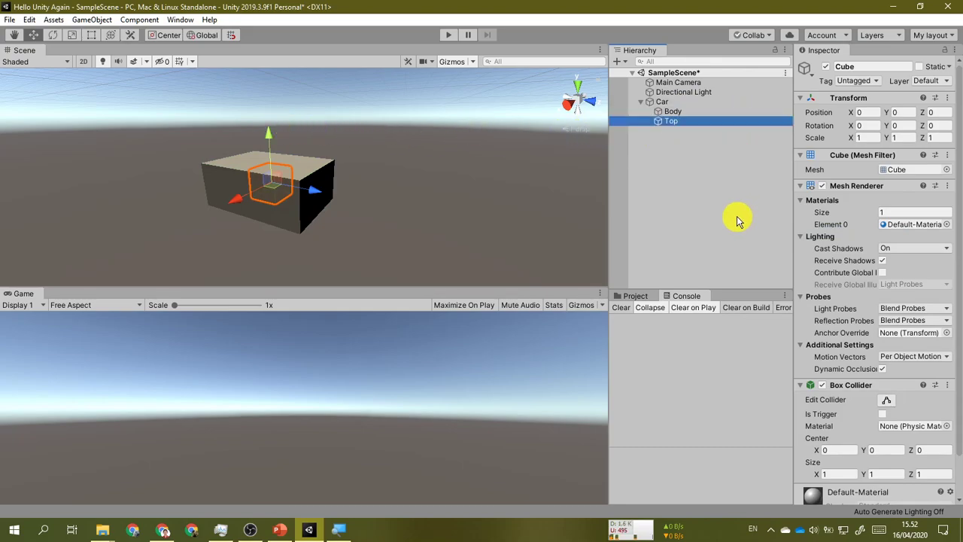
# Raise Top to about 0.97 in Y and scale it to about 1.79 in X and 1.53 in Z.
pyautogui.moveTo(270, 136); pyautogui.dragTo(272, 114)
pyautogui.moveTo(358, 226); pyautogui.dragTo(381, 243, button='right')
pyautogui.press('a')
pyautogui.press('w')
pyautogui.press('r')
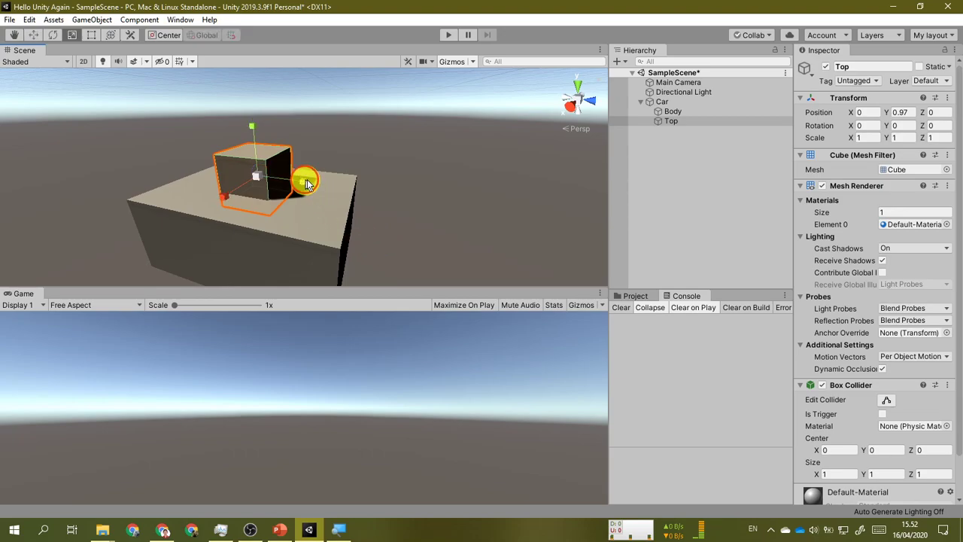
pyautogui.moveTo(307, 177); pyautogui.dragTo(450, 206)
pyautogui.press('f')
pyautogui.moveTo(408, 180); pyautogui.dragTo(537, 223)
# Move Top toward the rear of Body, to about -0.27 in Z.
pyautogui.press('w')
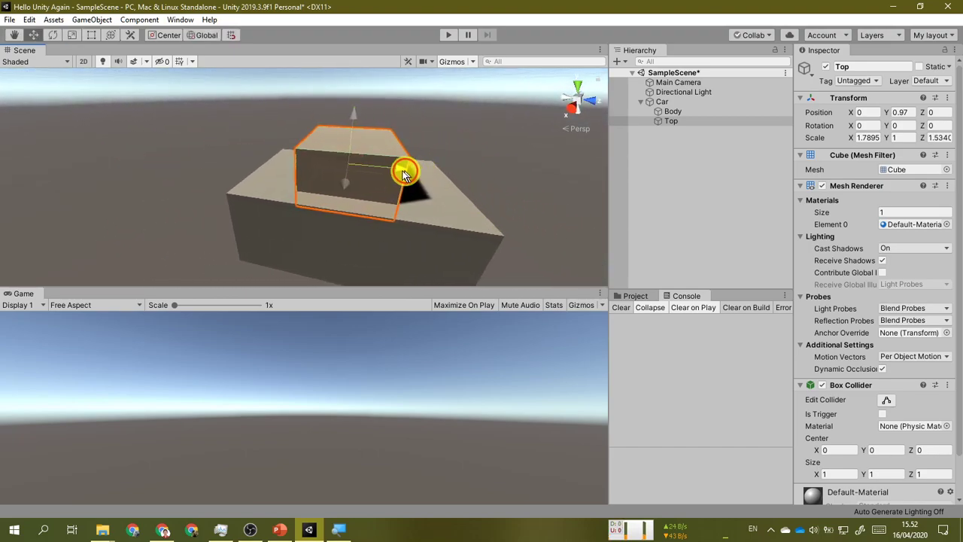
pyautogui.moveTo(404, 170); pyautogui.dragTo(392, 173)
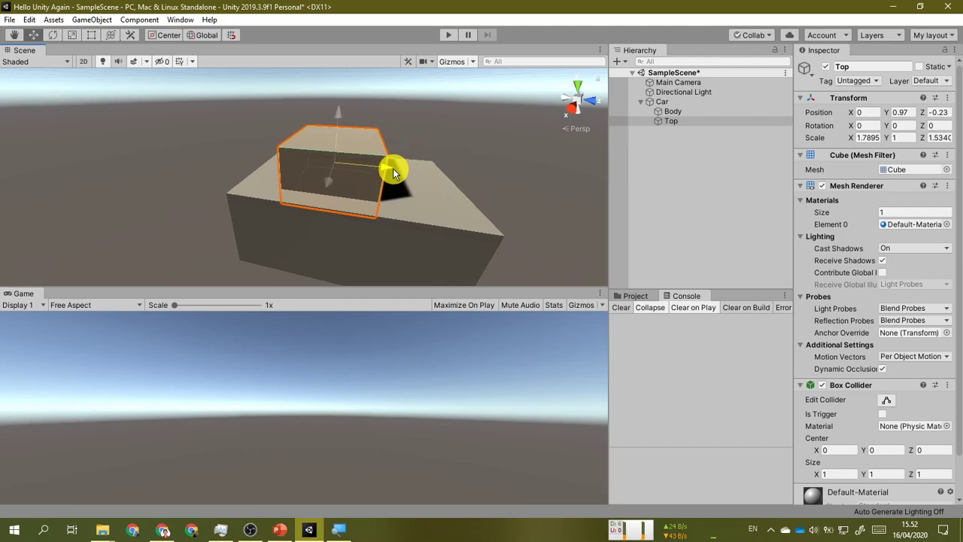
pyautogui.keyDown('alt'); pyautogui.moveTo(494, 173); pyautogui.dragTo(378, 232); pyautogui.keyUp('alt')
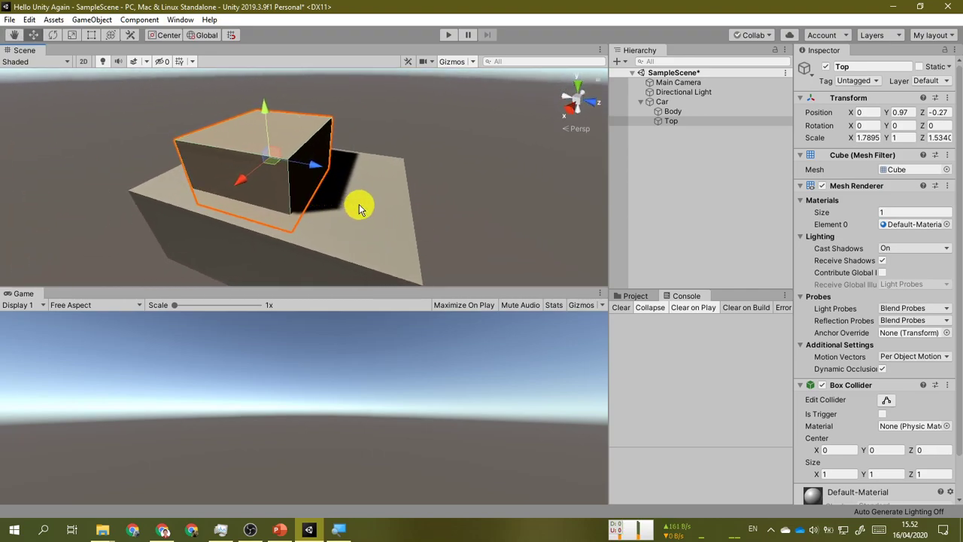
# Add a Sphere as a child of Car and name it Front Right Tire.
pyautogui.keyDown('alt'); pyautogui.moveTo(428, 208); pyautogui.dragTo(353, 204); pyautogui.keyUp('alt')
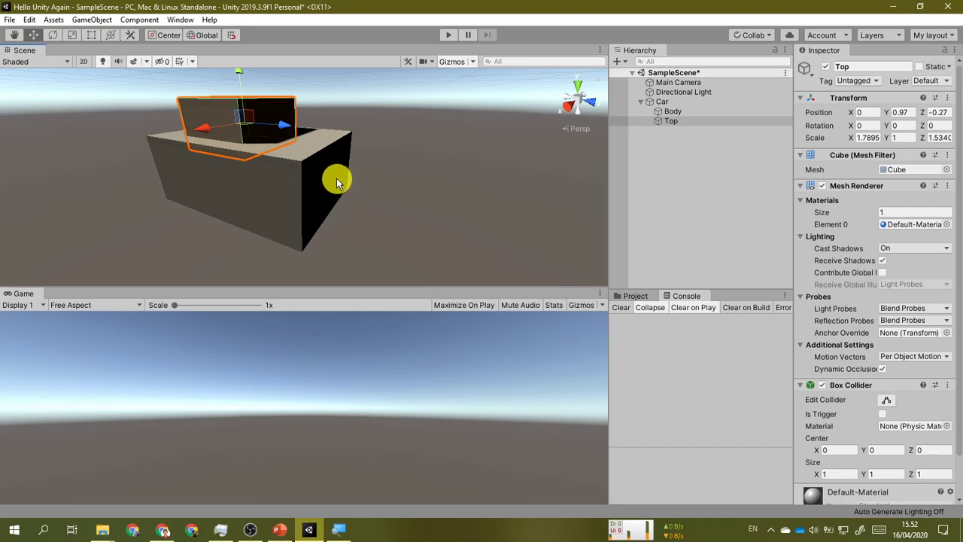
pyautogui.click(702, 101)
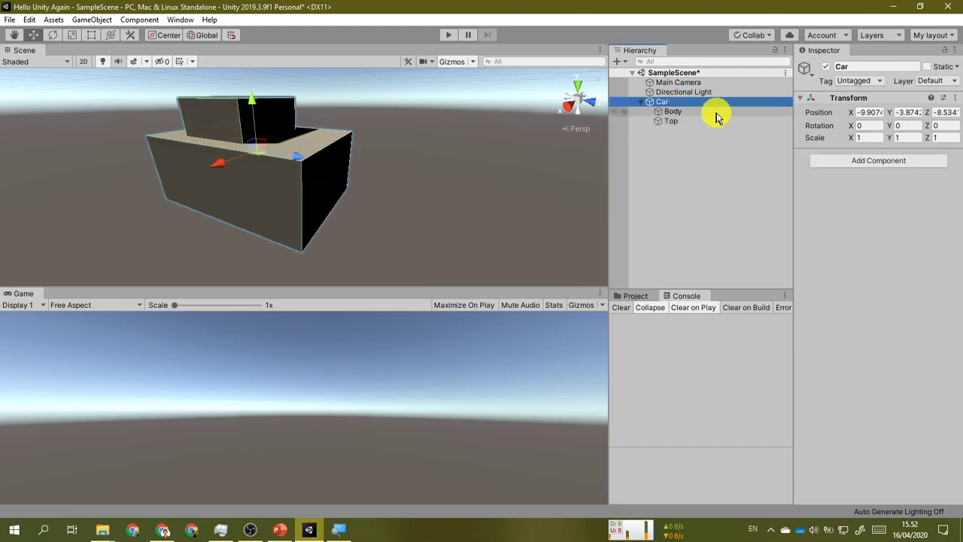
pyautogui.click(717, 113)
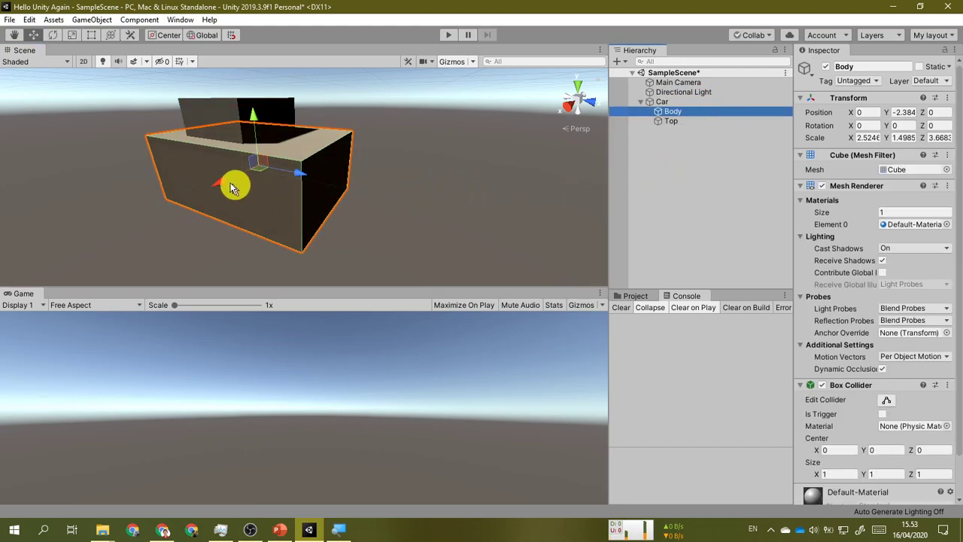
pyautogui.click(709, 103)
pyautogui.rightClick(709, 105)
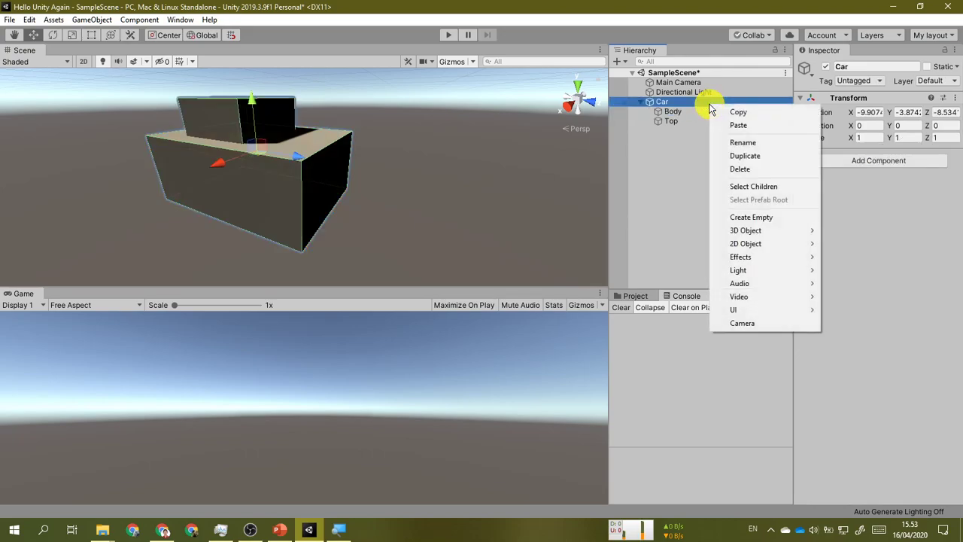
pyautogui.moveTo(799, 238)
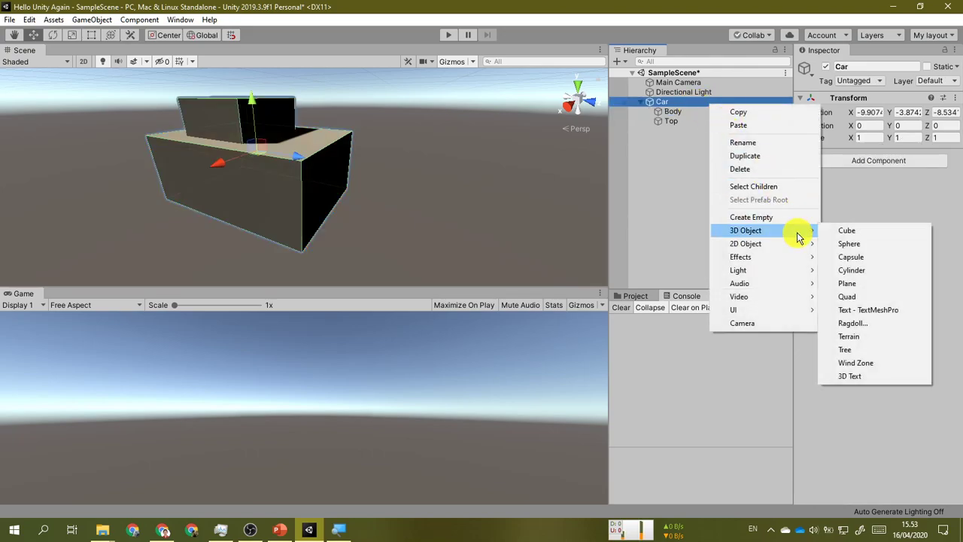
pyautogui.click(878, 243)
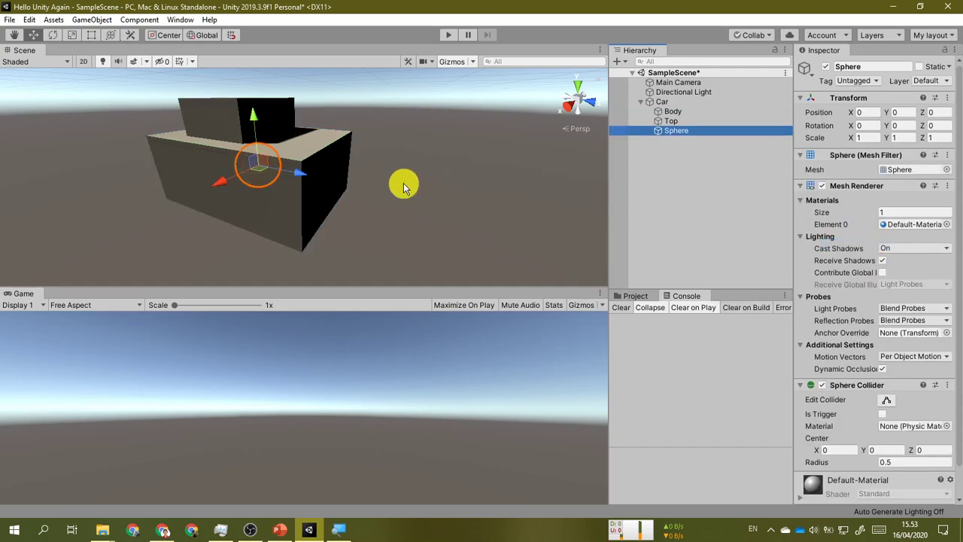
pyautogui.keyDown('alt'); pyautogui.moveTo(404, 184); pyautogui.dragTo(557, 169); pyautogui.keyUp('alt')
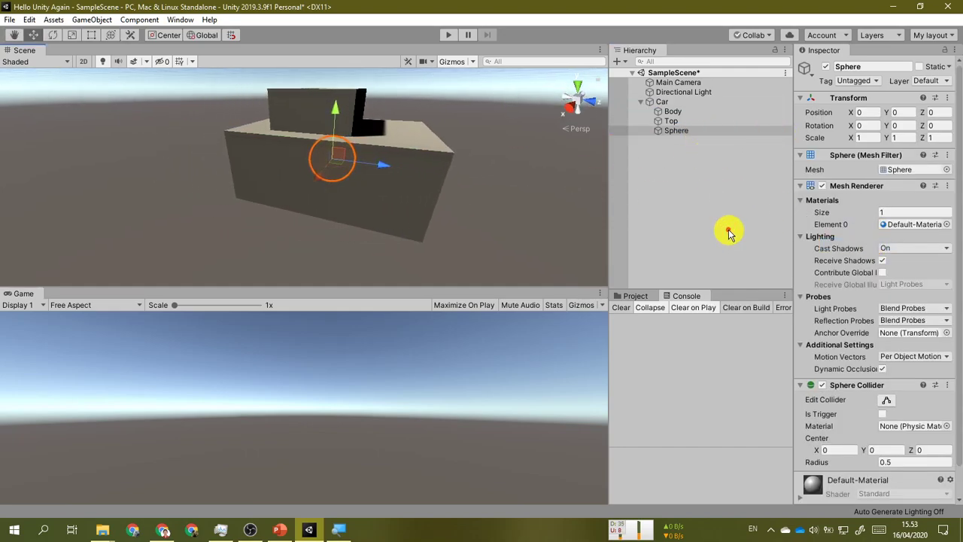
pyautogui.click(707, 130)
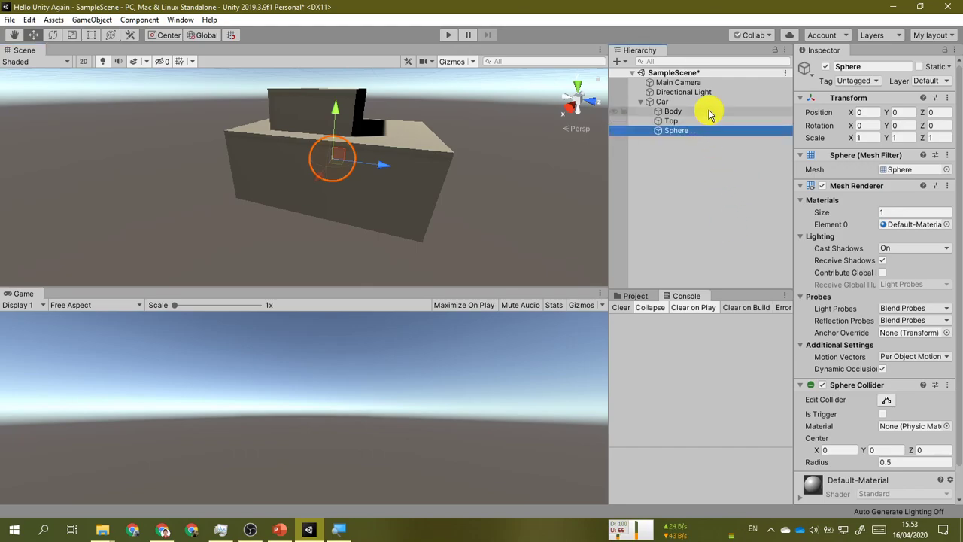
pyautogui.press('F2')
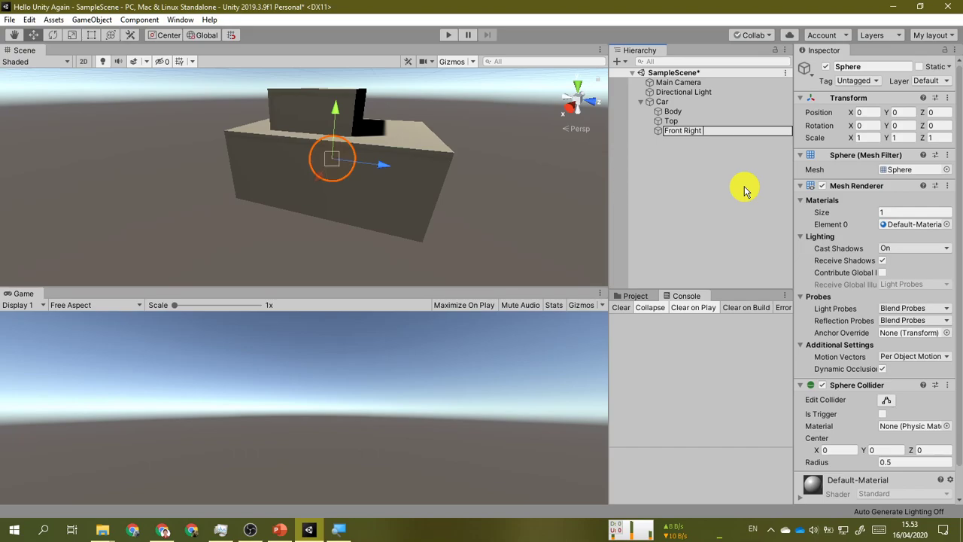
pyautogui.press('Return')
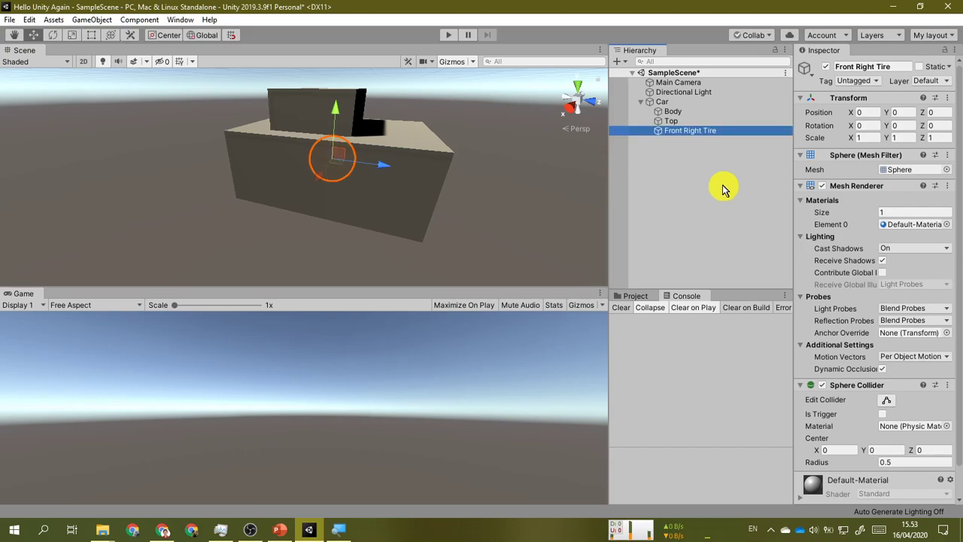
# Move Front Right Tire to Body's lower front right corner, at about 1.21 in X, -0.87 in Y and 1.14 in Z.
pyautogui.moveTo(320, 177); pyautogui.dragTo(443, 229)
pyautogui.press('w')
pyautogui.moveTo(443, 228); pyautogui.dragTo(318, 112, button='right')
pyautogui.press('q')
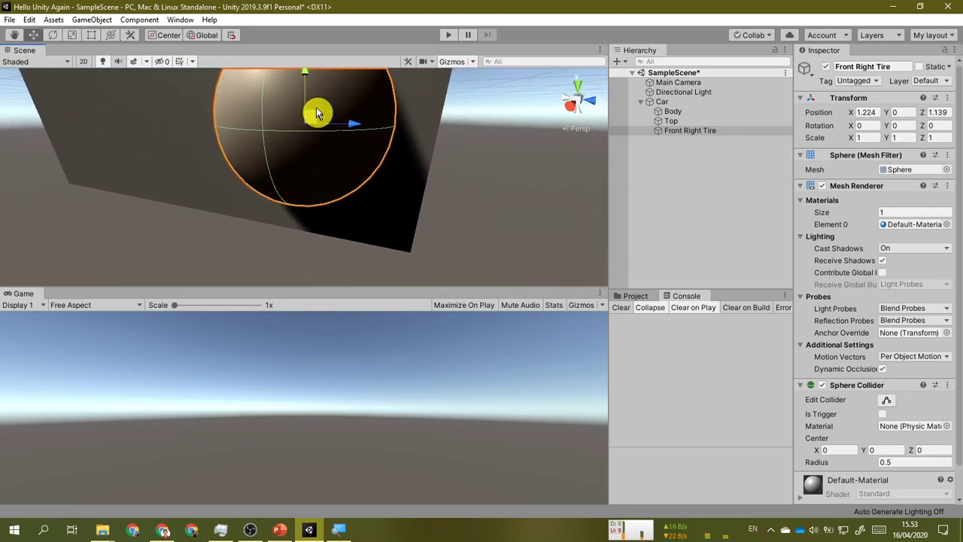
pyautogui.moveTo(308, 90); pyautogui.dragTo(324, 188)
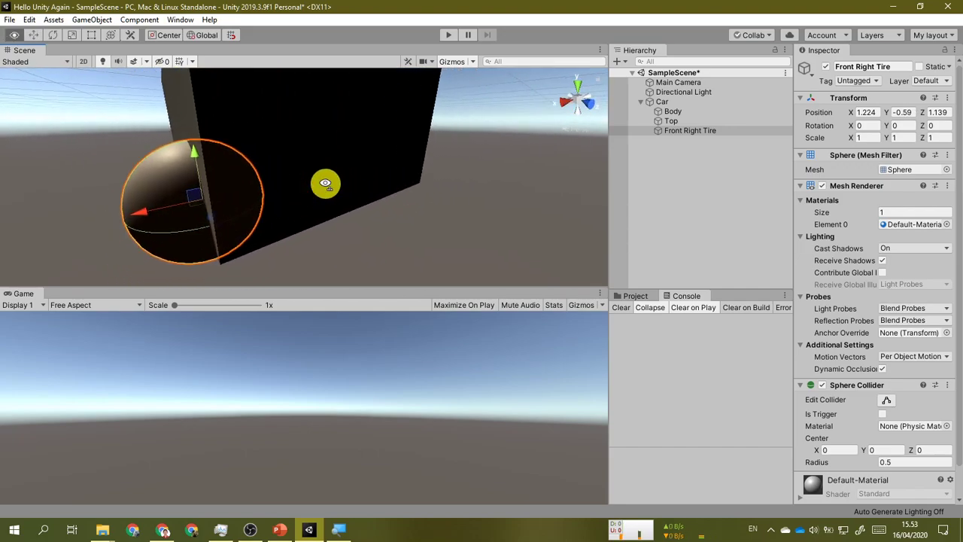
pyautogui.moveTo(142, 215); pyautogui.dragTo(146, 214)
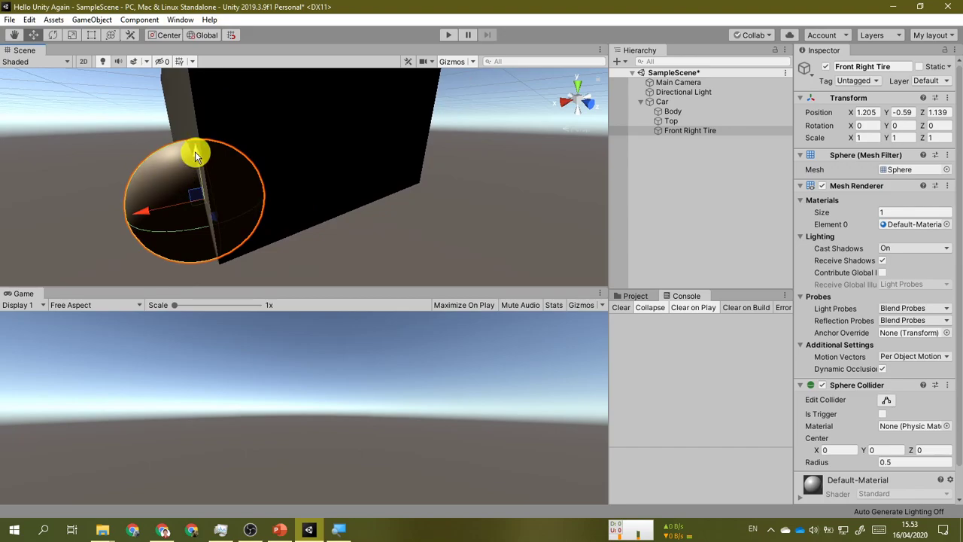
pyautogui.moveTo(194, 155); pyautogui.dragTo(598, 194)
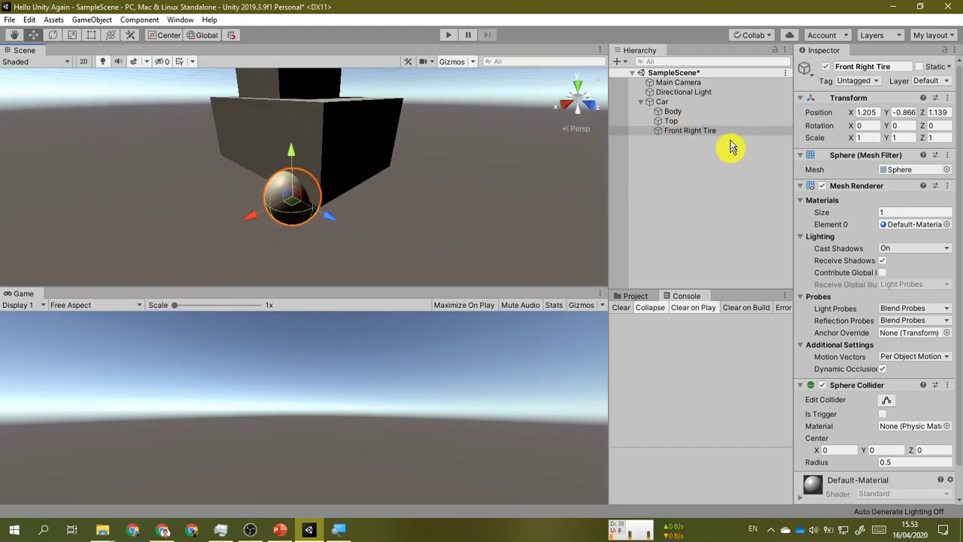
# Duplicate Front Right Tire and name the copy Front Left Tire.
pyautogui.click(714, 121)
pyautogui.click(714, 112)
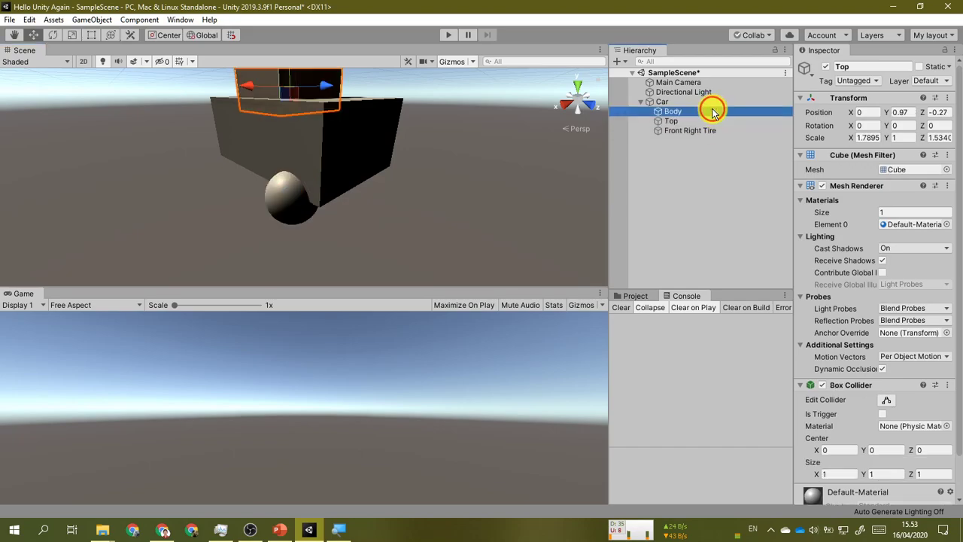
pyautogui.click(730, 131)
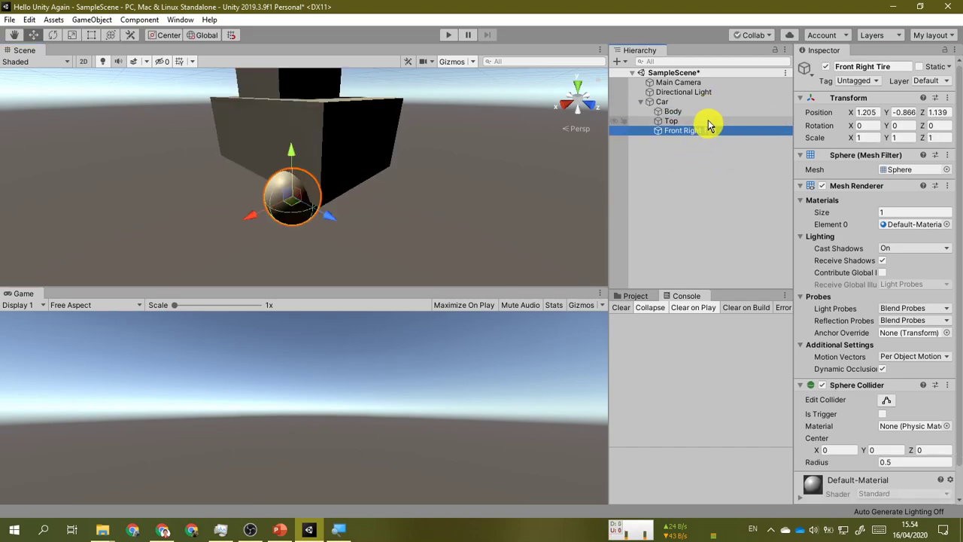
pyautogui.rightClick(679, 133)
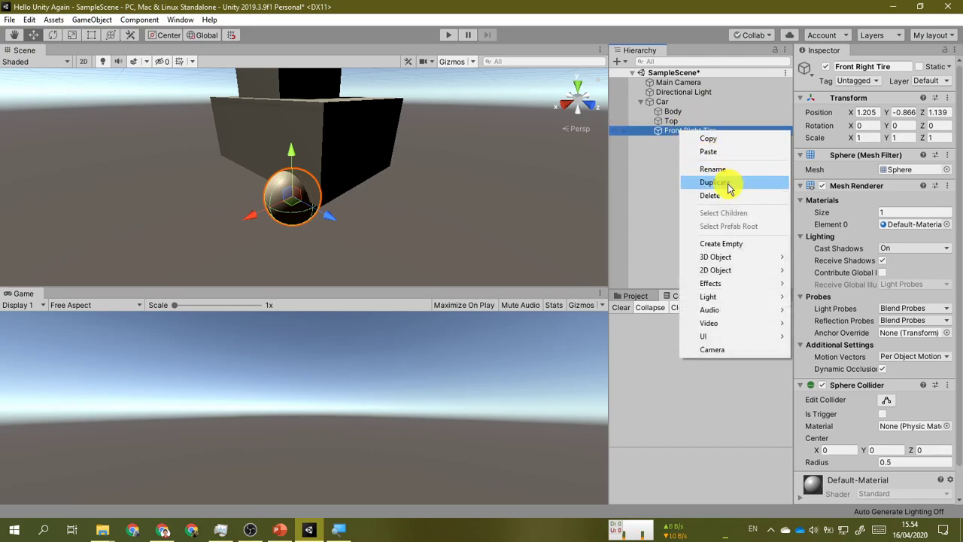
pyautogui.click(664, 137)
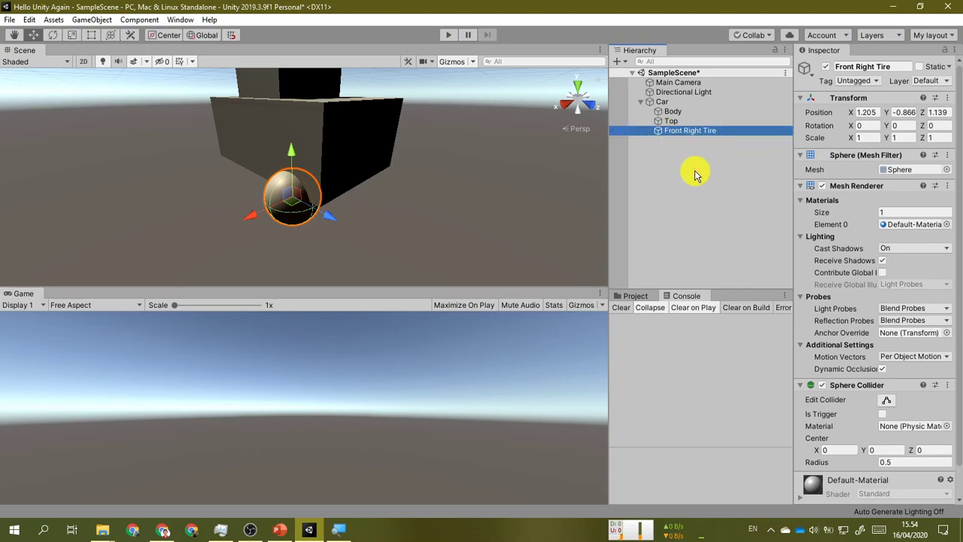
pyautogui.hotkey('ctrl', 'd')
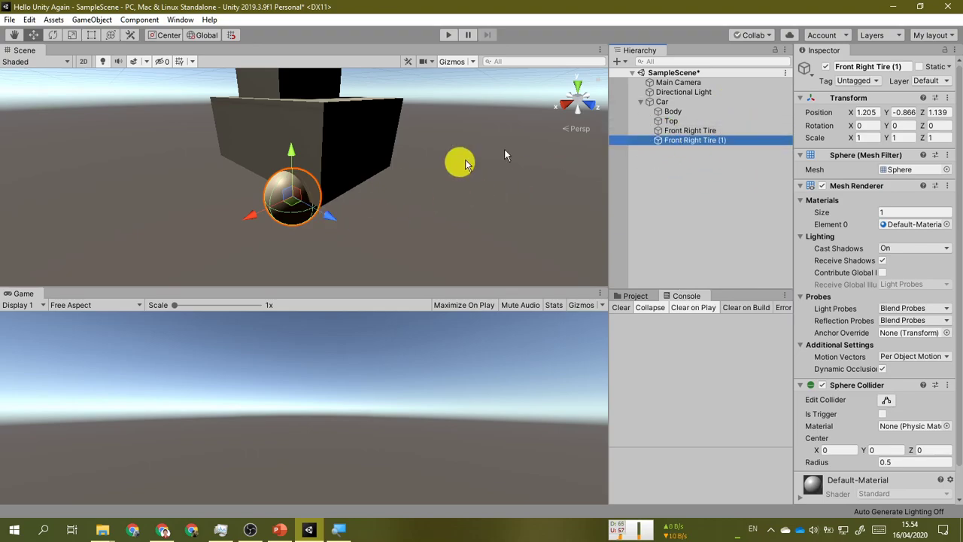
pyautogui.click(899, 67)
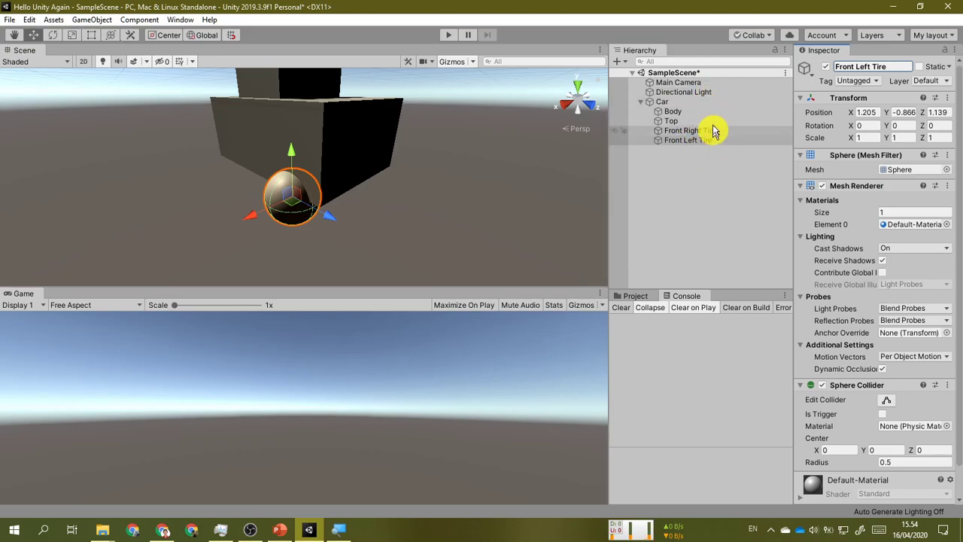
# Move Front Left Tire to the opposite side of Body, at about -1.25 in X, -0.83 in Y and 0.96 in Z.
pyautogui.click(703, 104)
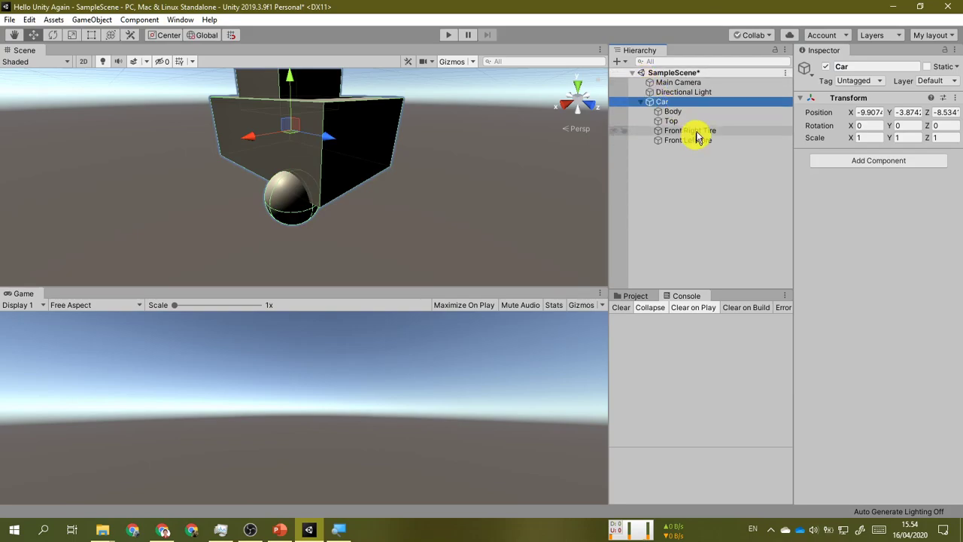
pyautogui.click(699, 131)
pyautogui.click(700, 140)
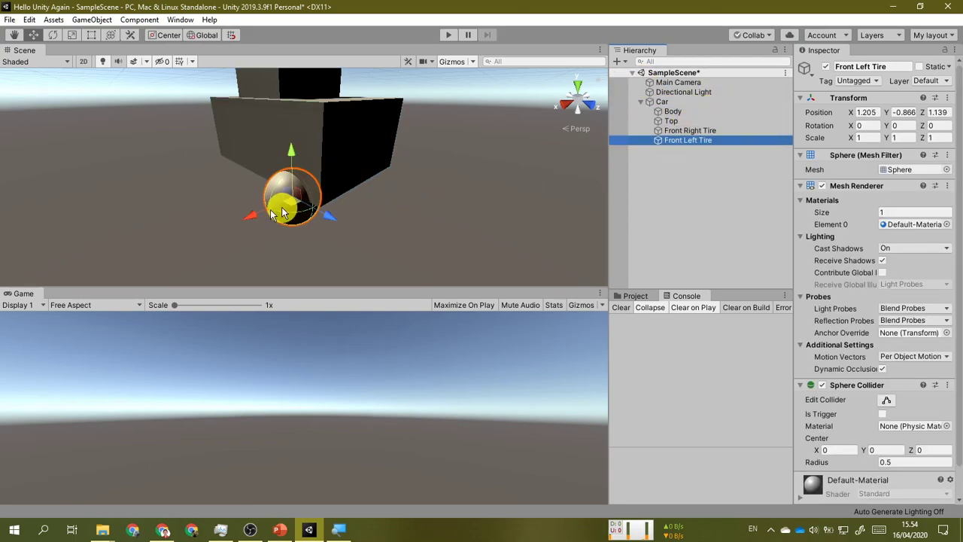
pyautogui.moveTo(253, 211); pyautogui.dragTo(337, 153)
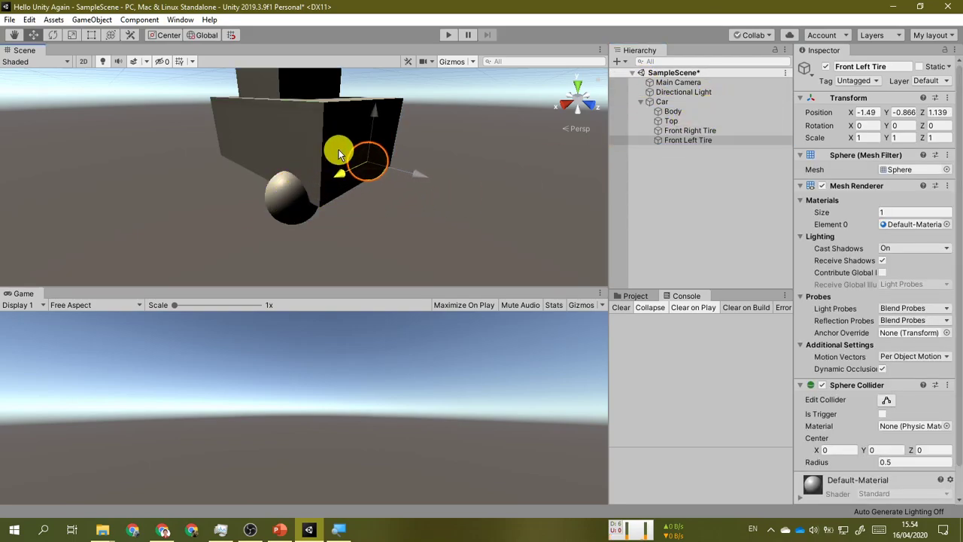
pyautogui.keyDown('alt'); pyautogui.moveTo(488, 139); pyautogui.dragTo(300, 174); pyautogui.keyUp('alt')
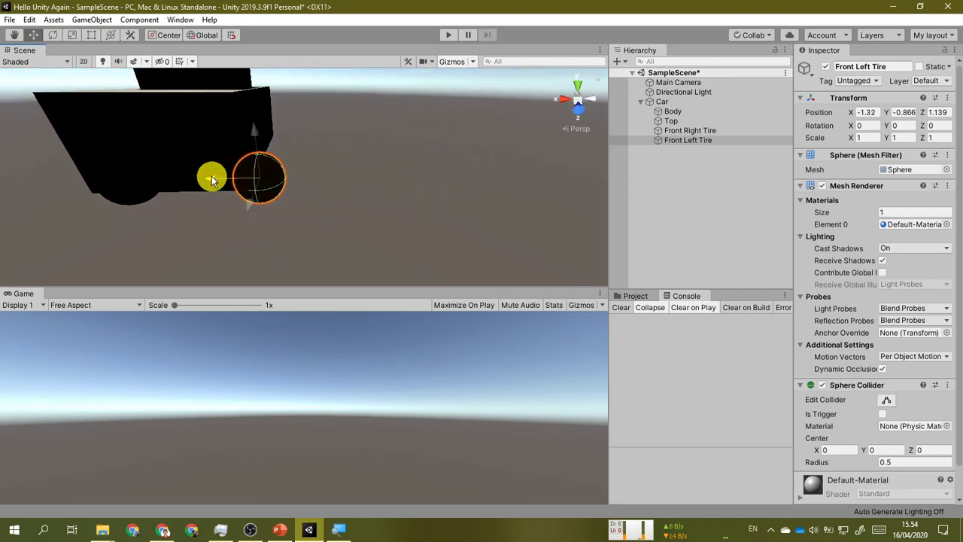
pyautogui.keyDown('alt'); pyautogui.moveTo(212, 178); pyautogui.dragTo(392, 224); pyautogui.keyUp('alt')
pyautogui.moveTo(354, 183); pyautogui.dragTo(352, 177)
pyautogui.moveTo(322, 245); pyautogui.dragTo(325, 234)
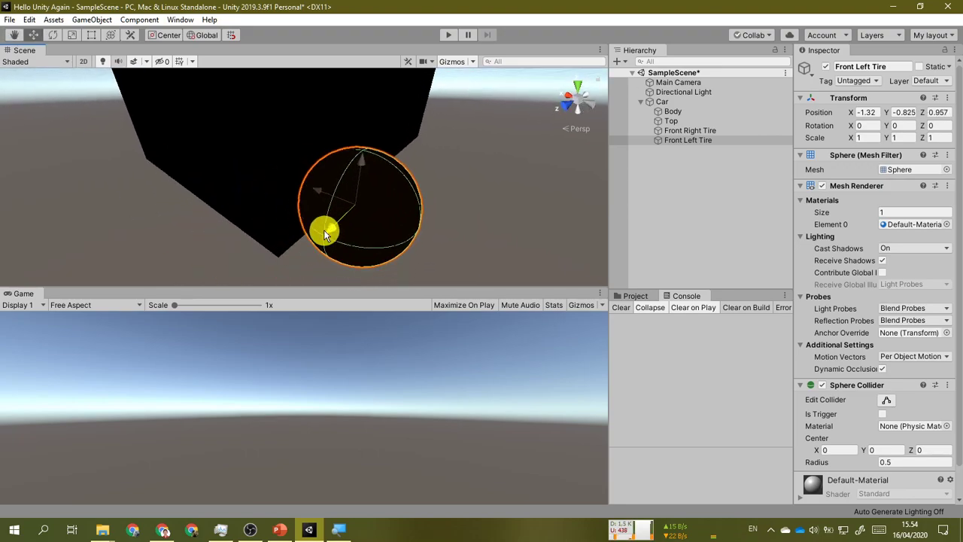
pyautogui.moveTo(315, 183); pyautogui.dragTo(472, 203)
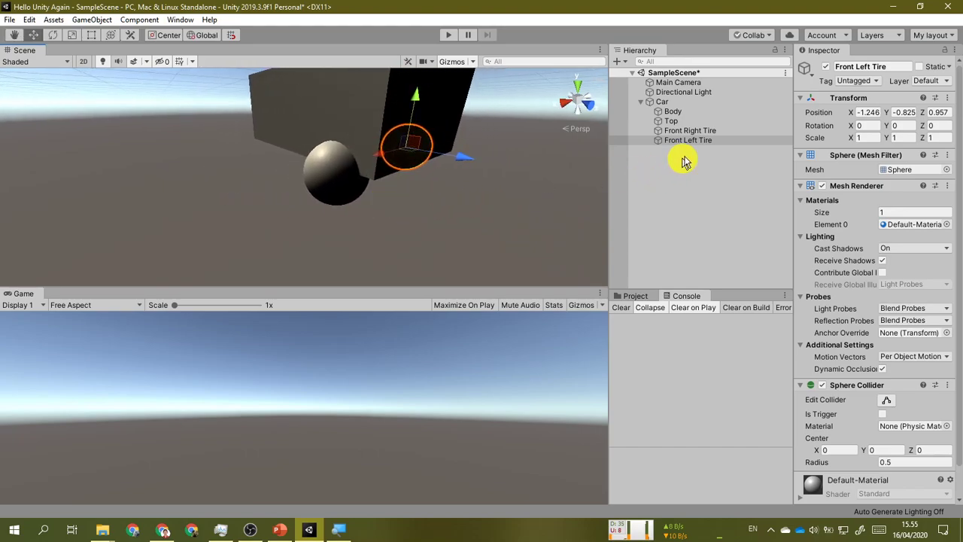
# Duplicate both front tires together and move the copies to the rear of Body, to about -0.9 (right) and -1.08 (left) in Z.
pyautogui.moveTo(686, 141); pyautogui.dragTo(709, 134)
pyautogui.click(716, 132)
pyautogui.click(726, 141)
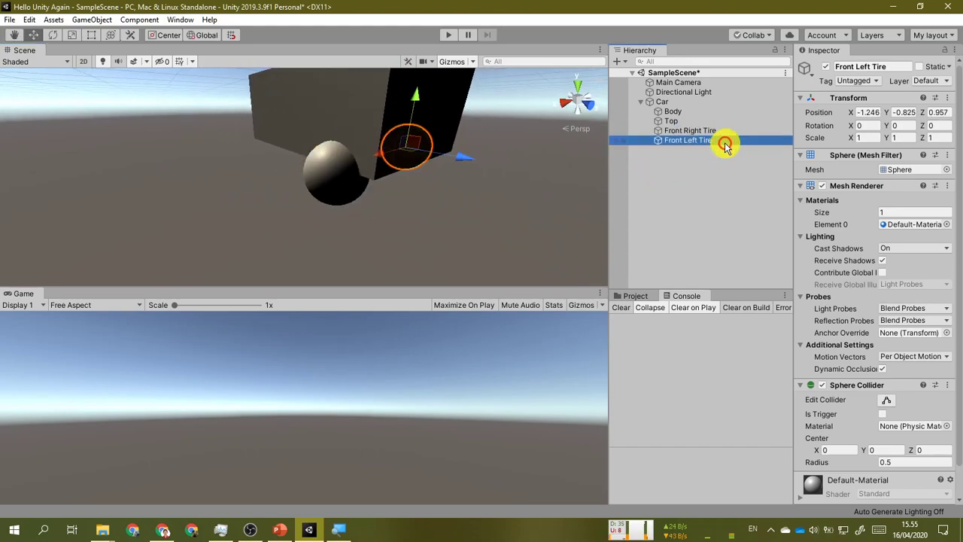
pyautogui.click(730, 132)
pyautogui.click(733, 141)
pyautogui.click(733, 130)
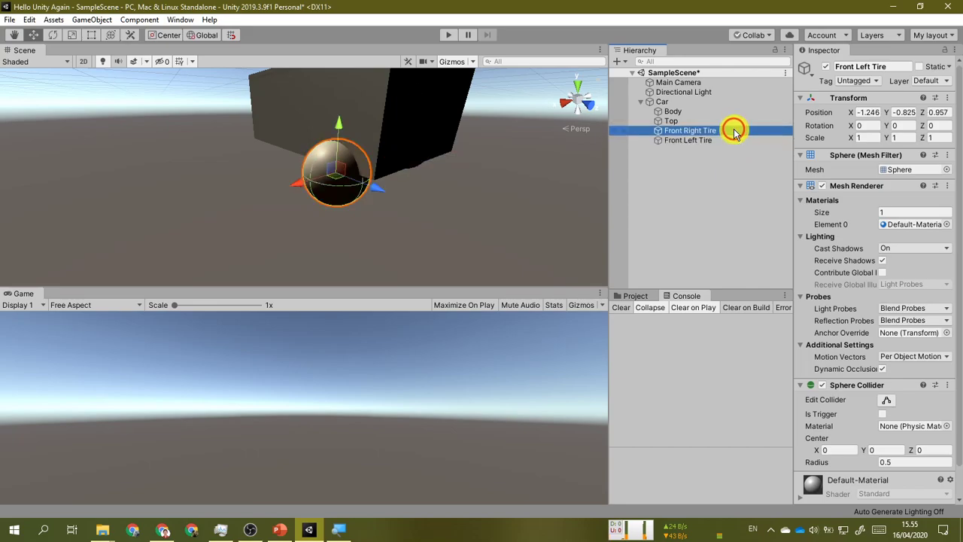
pyautogui.click(733, 141)
pyautogui.click(734, 131)
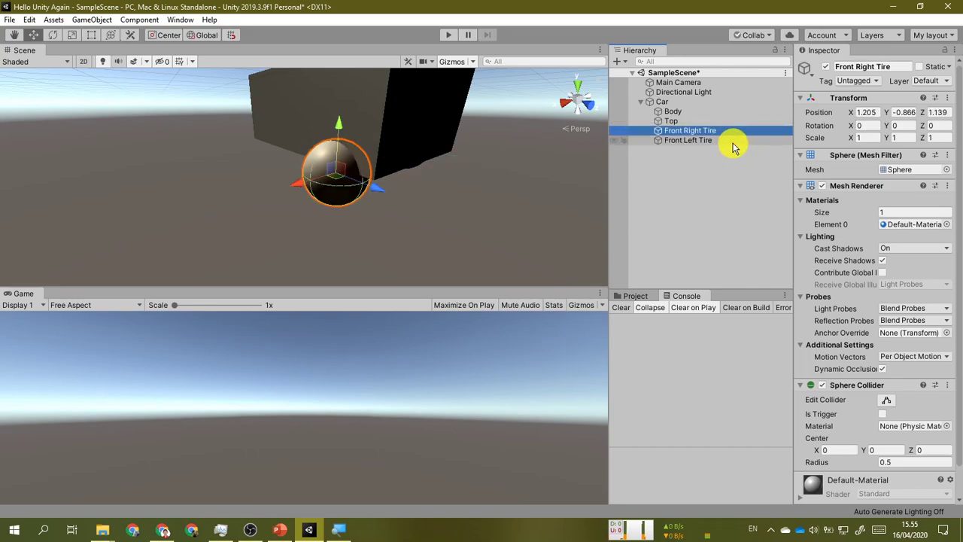
pyautogui.keyDown('ctrl'); pyautogui.click(733, 141); pyautogui.keyUp('ctrl')
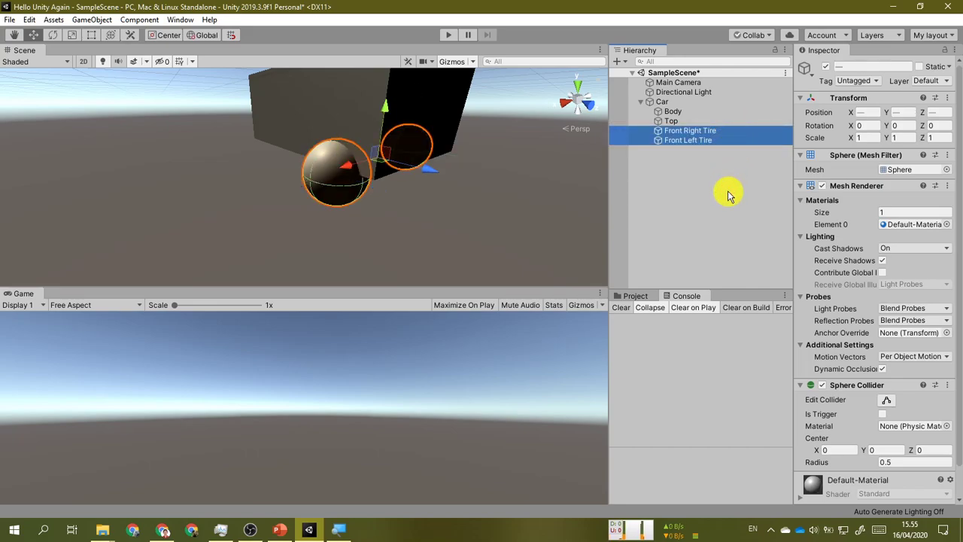
pyautogui.hotkey('ctrl', 'd')
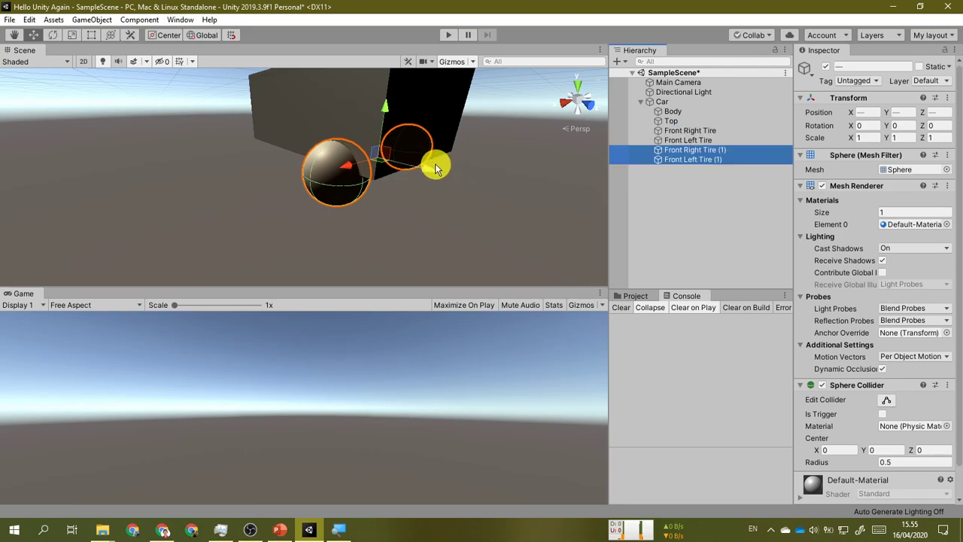
pyautogui.moveTo(436, 168); pyautogui.dragTo(767, 157)
# Rename the two duplicated tires as Back Right Tire and Back Left Tire.
pyautogui.click(763, 150)
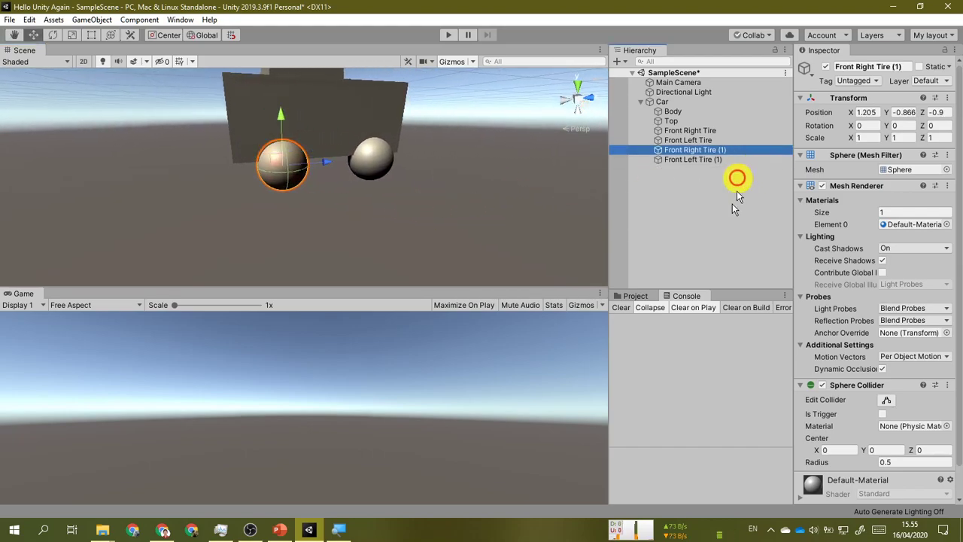
pyautogui.press('F2')
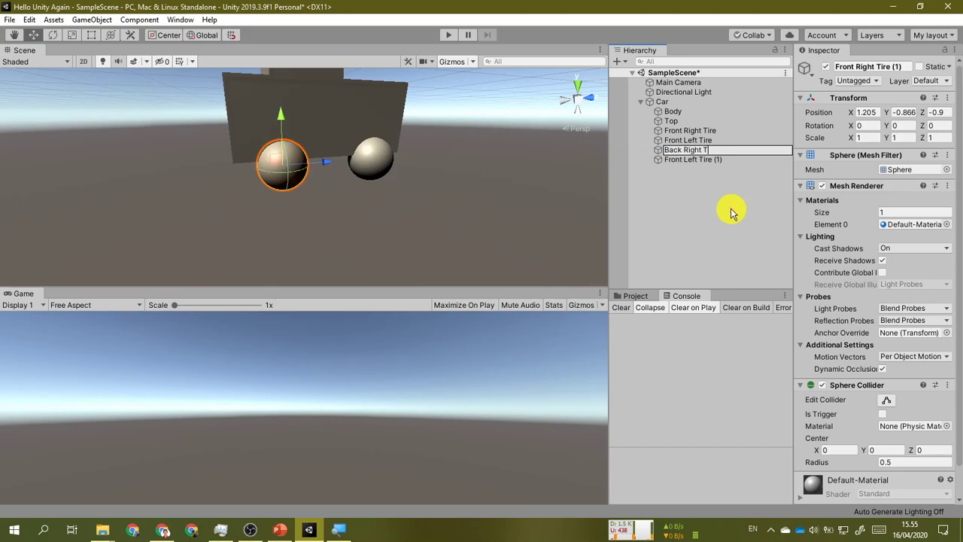
pyautogui.click(722, 160)
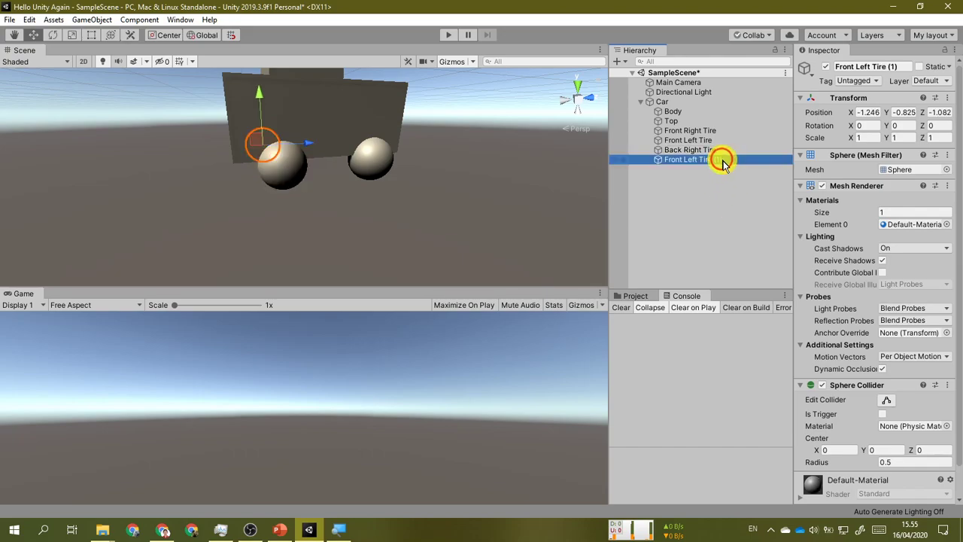
pyautogui.press('F2')
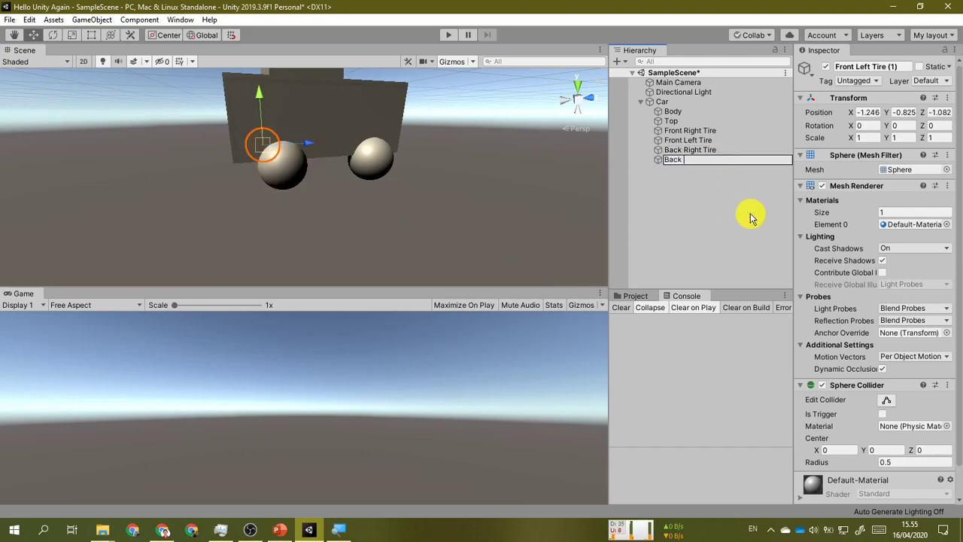
pyautogui.write('Back Left Ti')
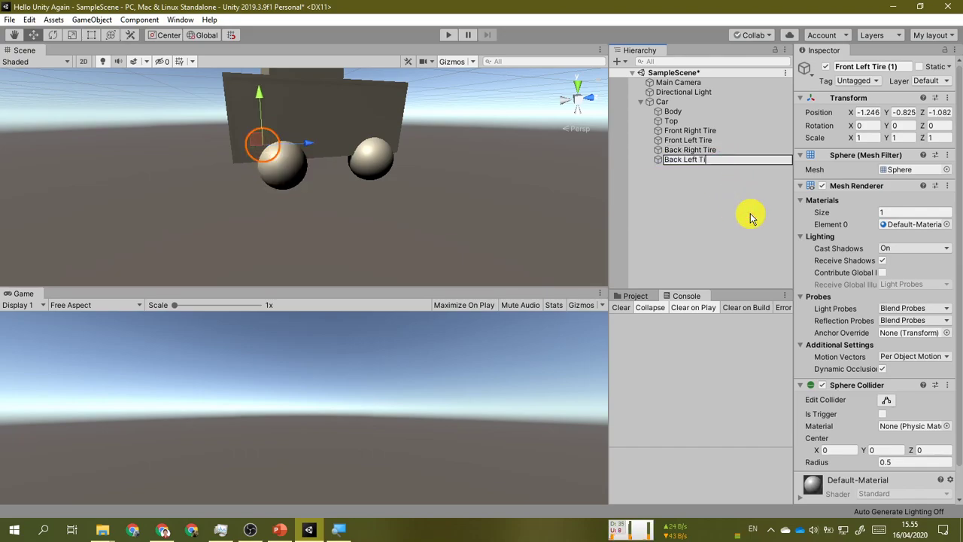
pyautogui.write('re')
pyautogui.press('Return')
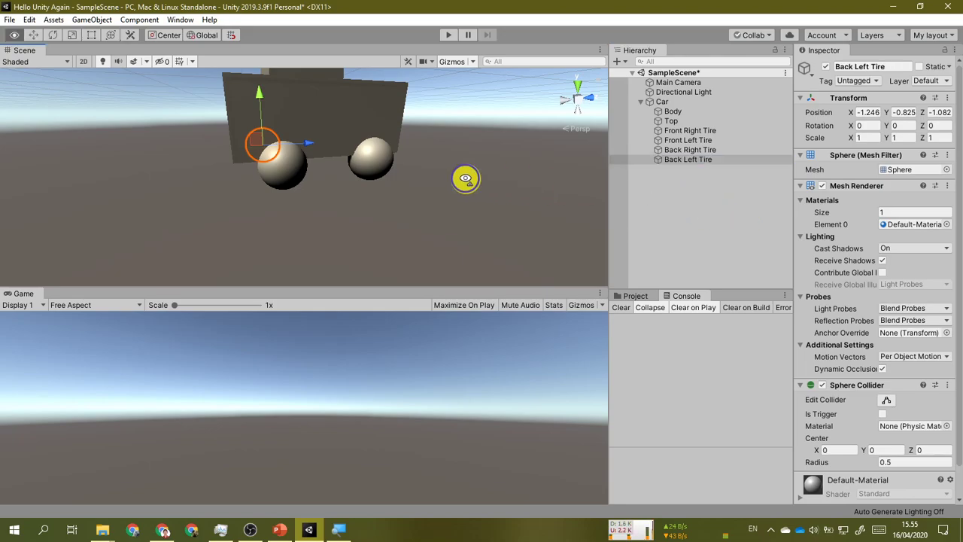
# Move Front Right Tire and Front Left Tire together slightly toward the rear of Body along Z.
pyautogui.keyDown('alt'); pyautogui.moveTo(465, 179); pyautogui.dragTo(450, 239); pyautogui.keyUp('alt')
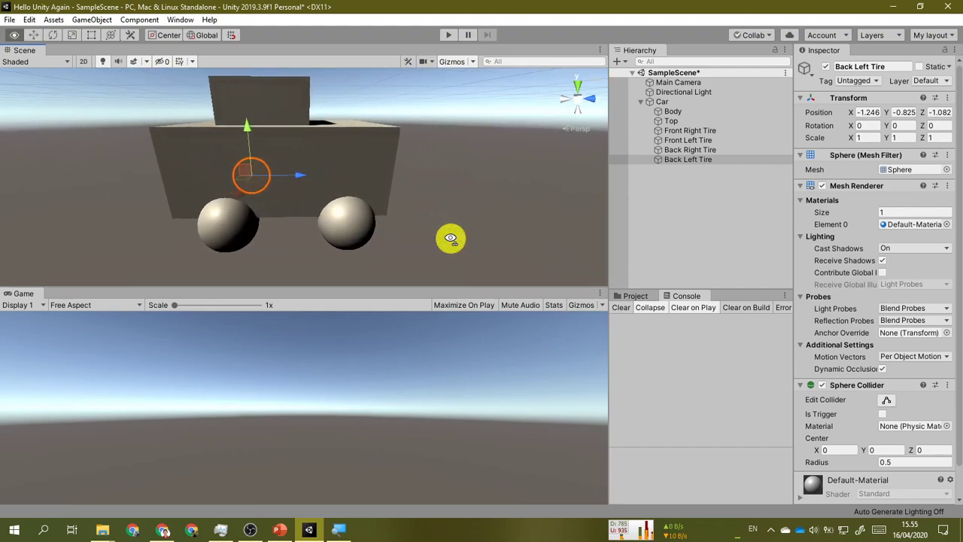
pyautogui.click(719, 132)
pyautogui.click(720, 149)
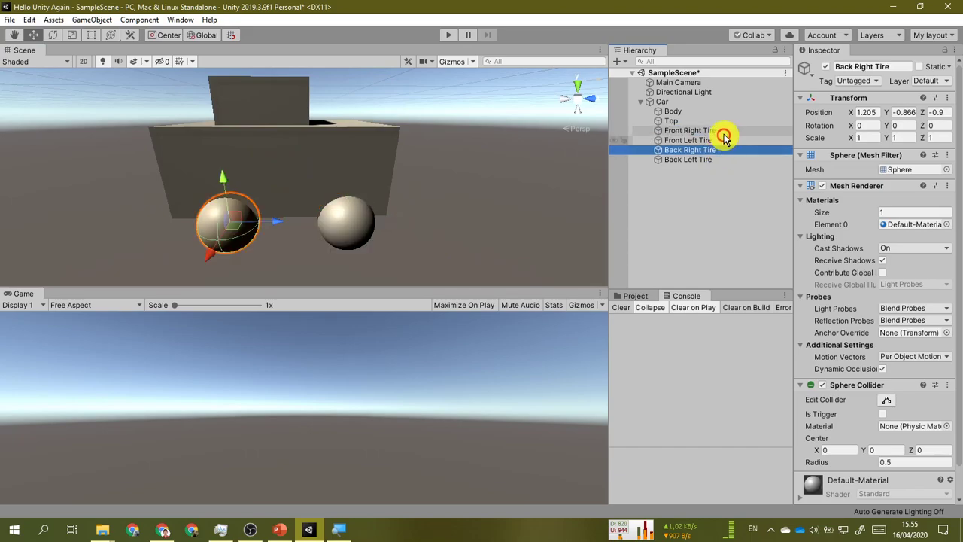
pyautogui.click(725, 132)
pyautogui.keyDown('ctrl'); pyautogui.click(722, 142); pyautogui.keyUp('ctrl')
pyautogui.moveTo(383, 194); pyautogui.dragTo(375, 191)
pyautogui.click(485, 194)
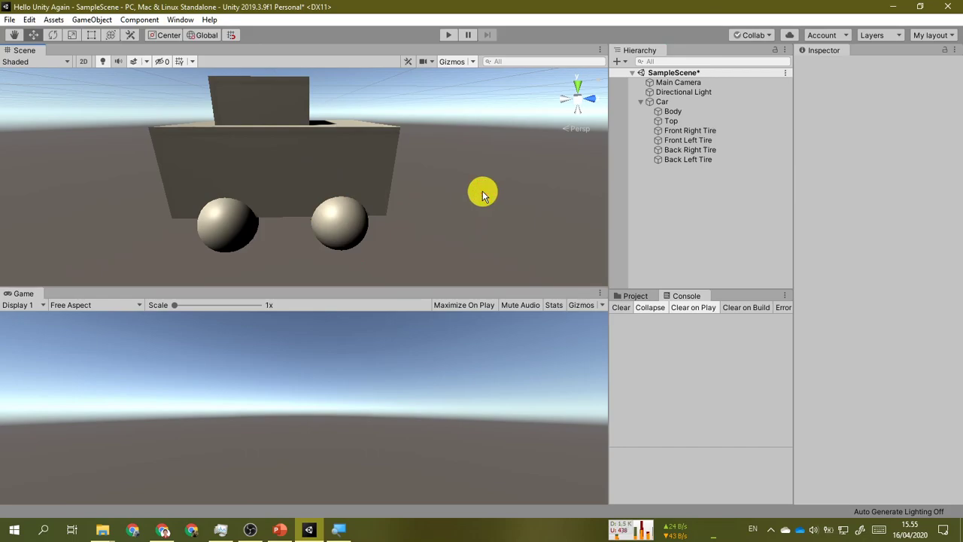
# Show the project assets and briefly run the scene to check the car in the game view.
pyautogui.click(636, 296)
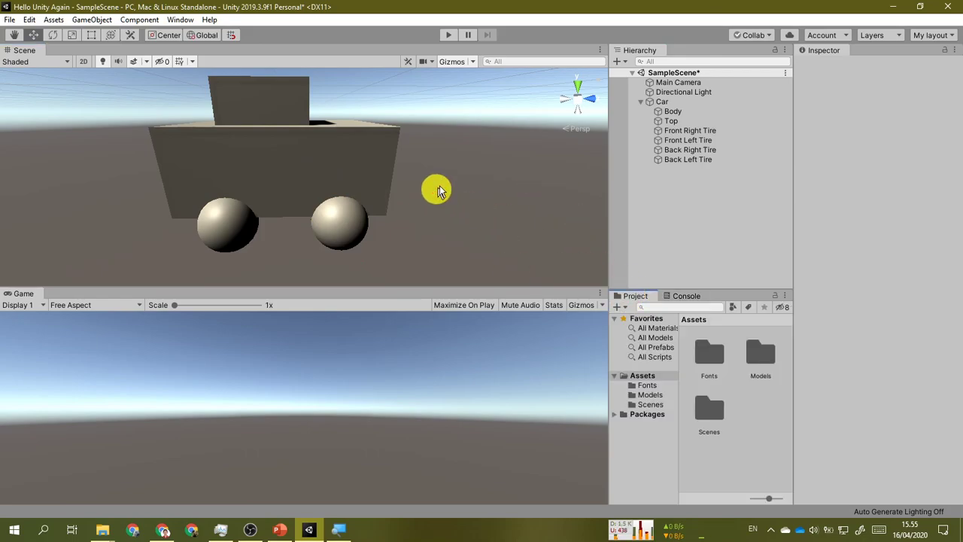
pyautogui.keyDown('alt'); pyautogui.moveTo(521, 185); pyautogui.dragTo(416, 158); pyautogui.keyUp('alt')
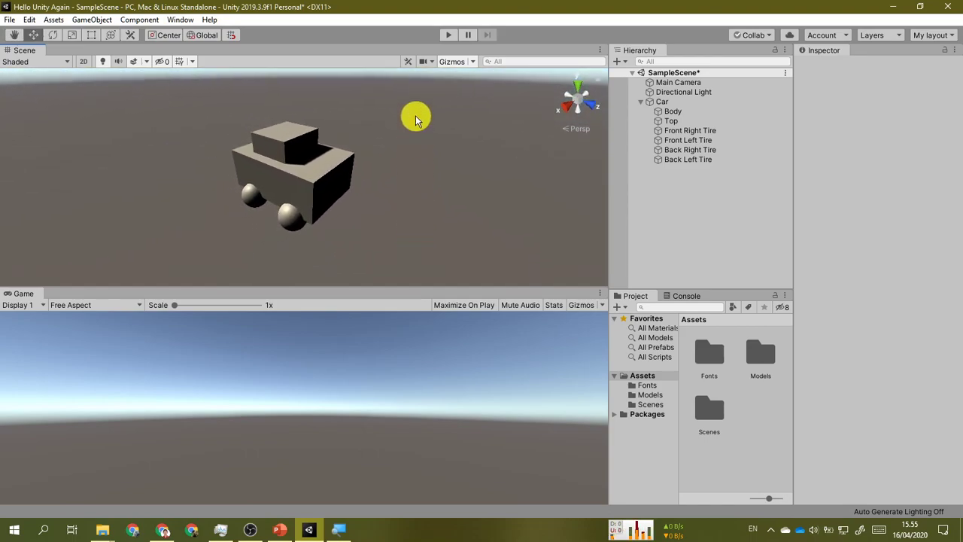
pyautogui.click(449, 35)
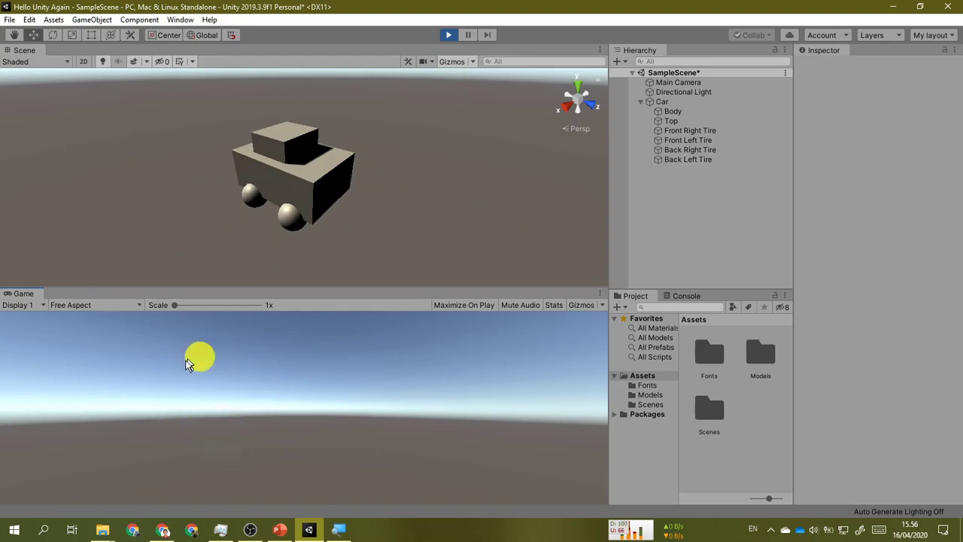
pyautogui.click(447, 36)
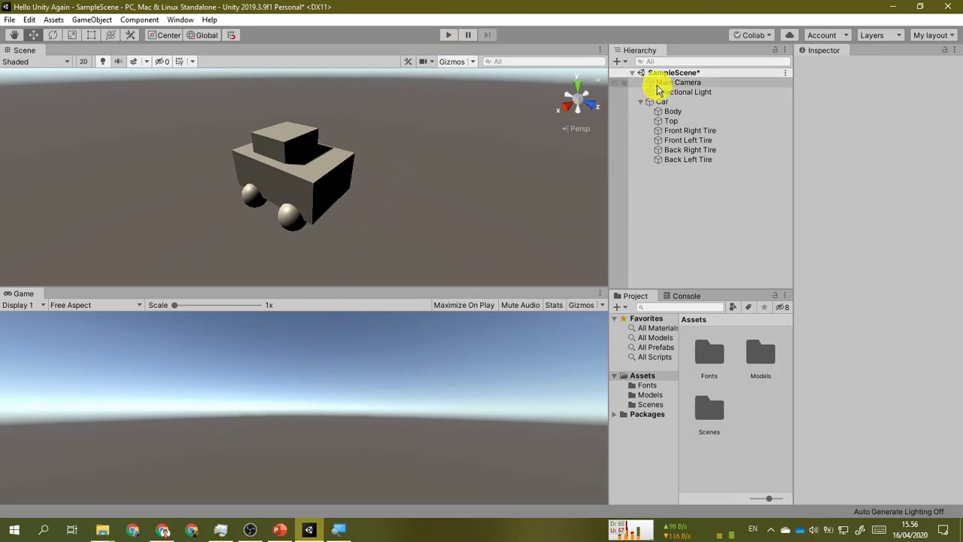
# Compare where Main Camera and Car sit in the scene and set Main Camera's Y position to 0.
pyautogui.click(703, 82)
pyautogui.moveTo(393, 236); pyautogui.dragTo(349, 188, button='right')
pyautogui.press('s')
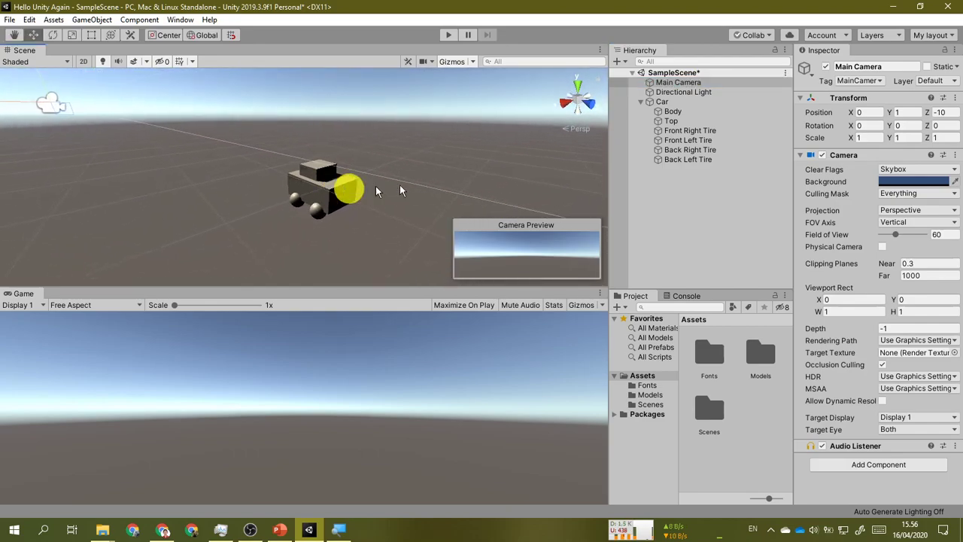
pyautogui.click(706, 102)
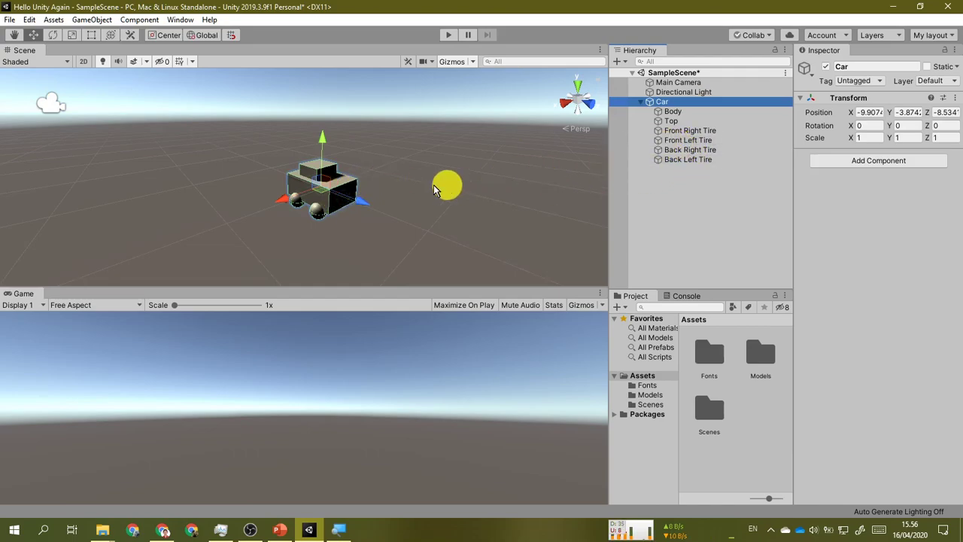
pyautogui.click(681, 82)
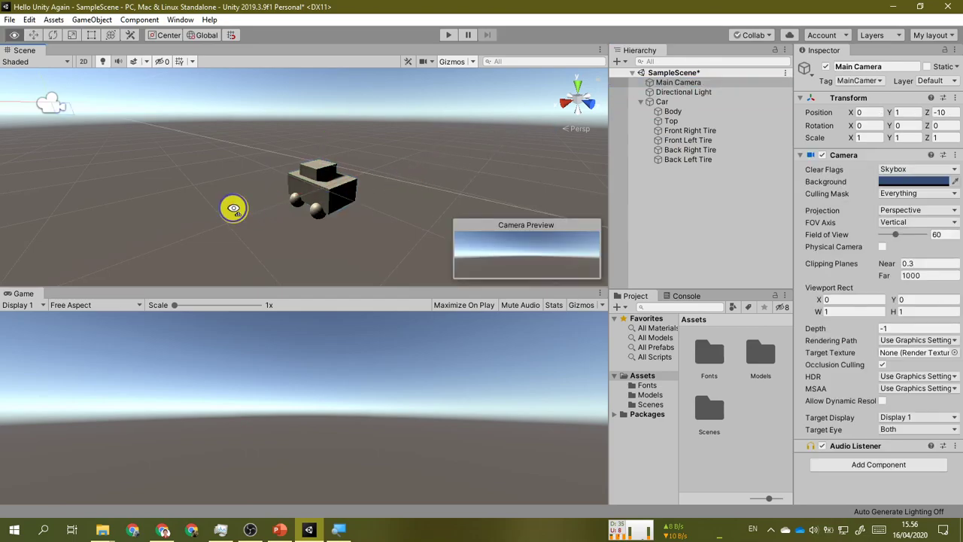
pyautogui.keyDown('alt'); pyautogui.moveTo(230, 207); pyautogui.dragTo(775, 173); pyautogui.keyUp('alt')
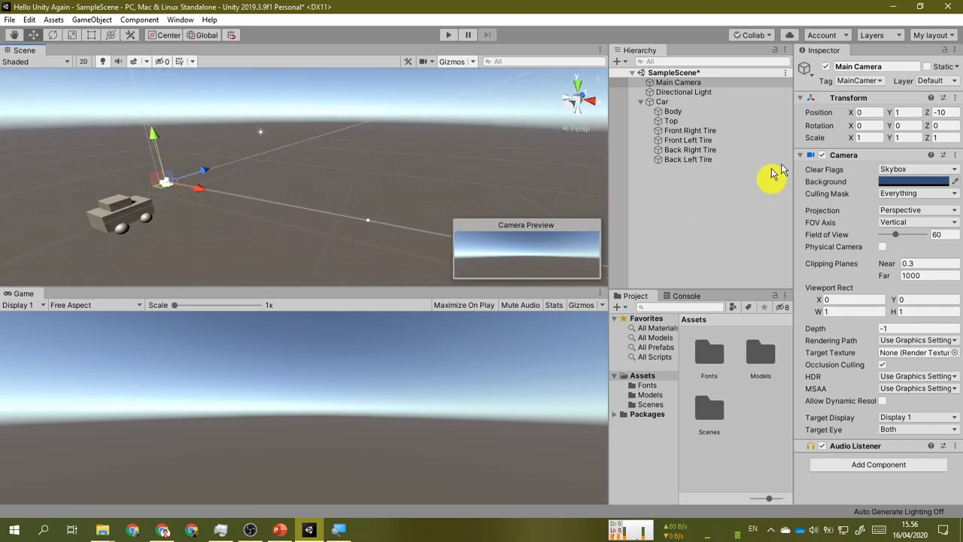
pyautogui.click(910, 112)
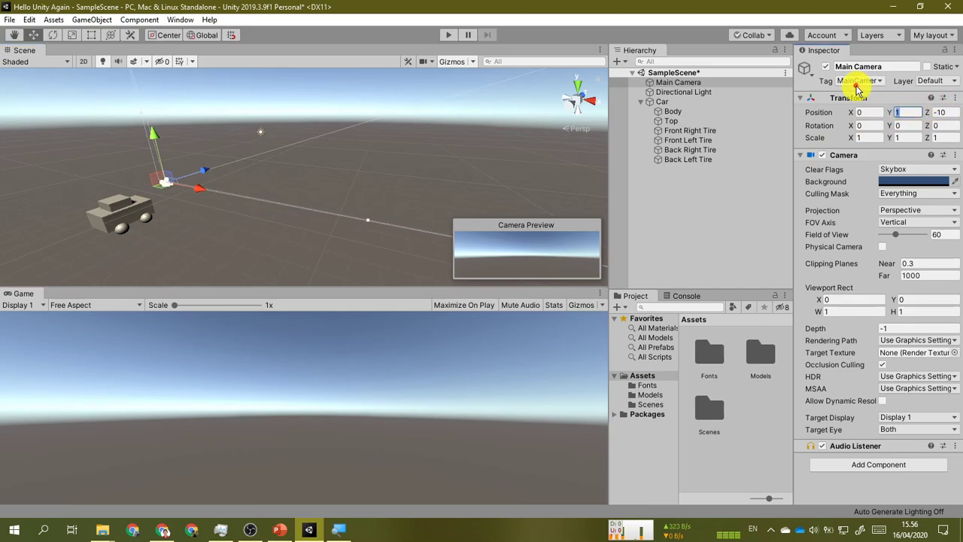
pyautogui.write('0')
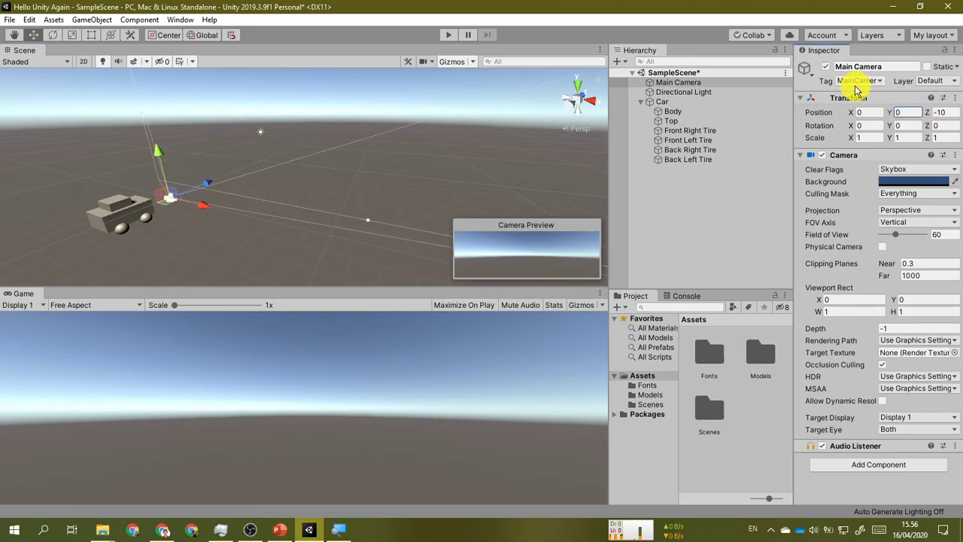
# Set Car's position to 0 in X, Y and Z to place it in front of Main Camera.
pyautogui.keyDown('alt'); pyautogui.moveTo(228, 253); pyautogui.dragTo(178, 250); pyautogui.keyUp('alt')
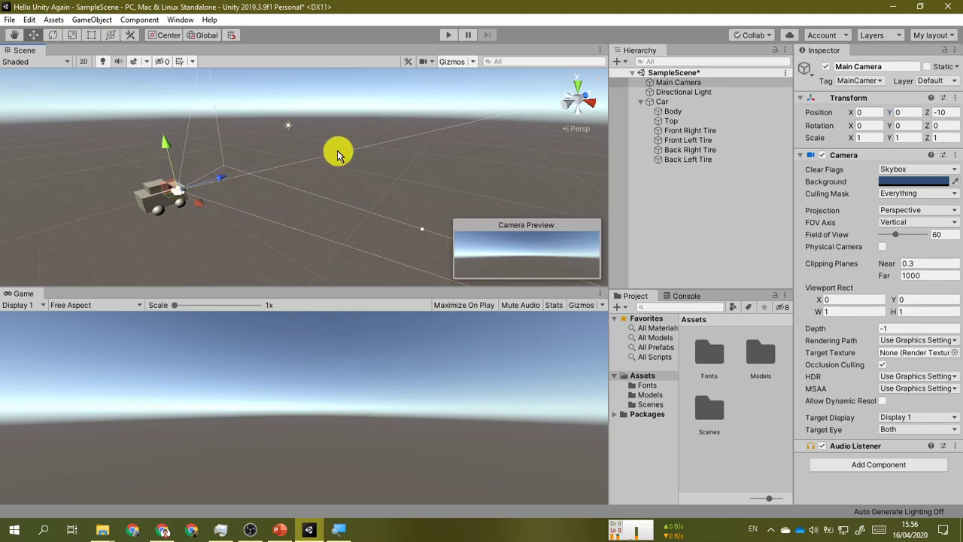
pyautogui.keyDown('alt'); pyautogui.moveTo(245, 253); pyautogui.dragTo(288, 254); pyautogui.keyUp('alt')
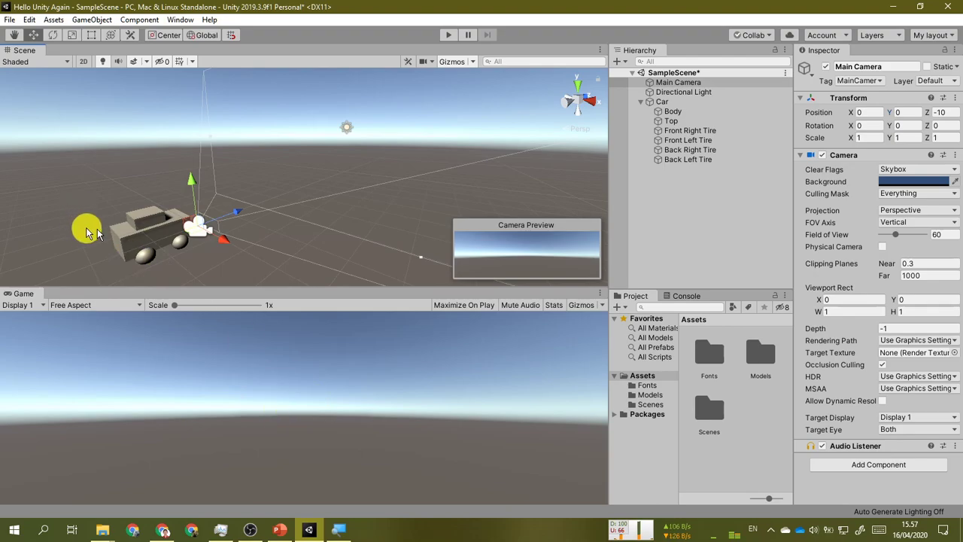
pyautogui.click(685, 101)
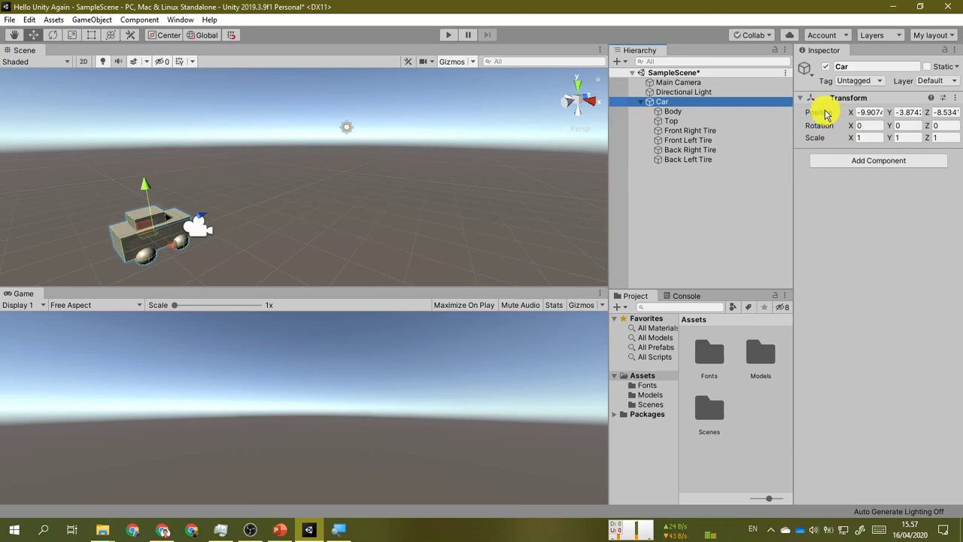
pyautogui.click(672, 82)
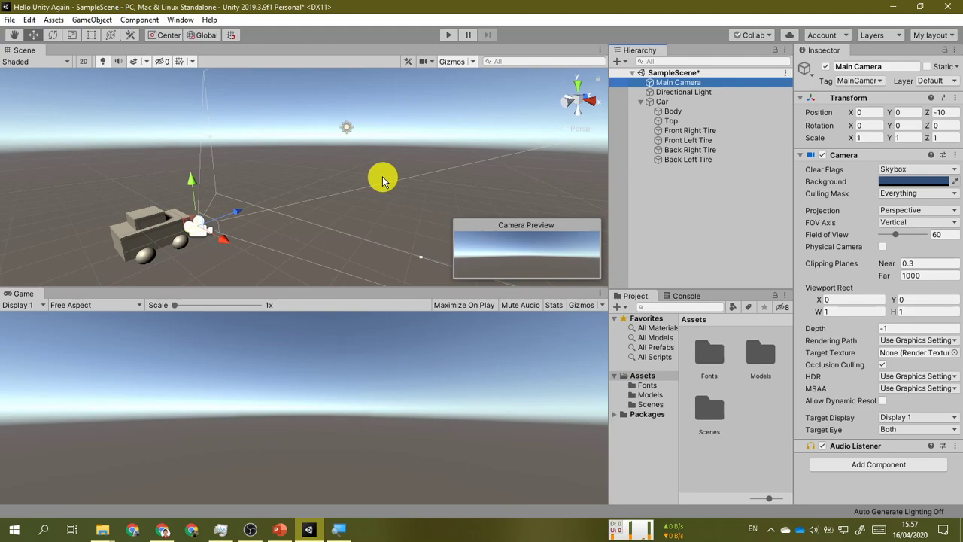
pyautogui.click(708, 102)
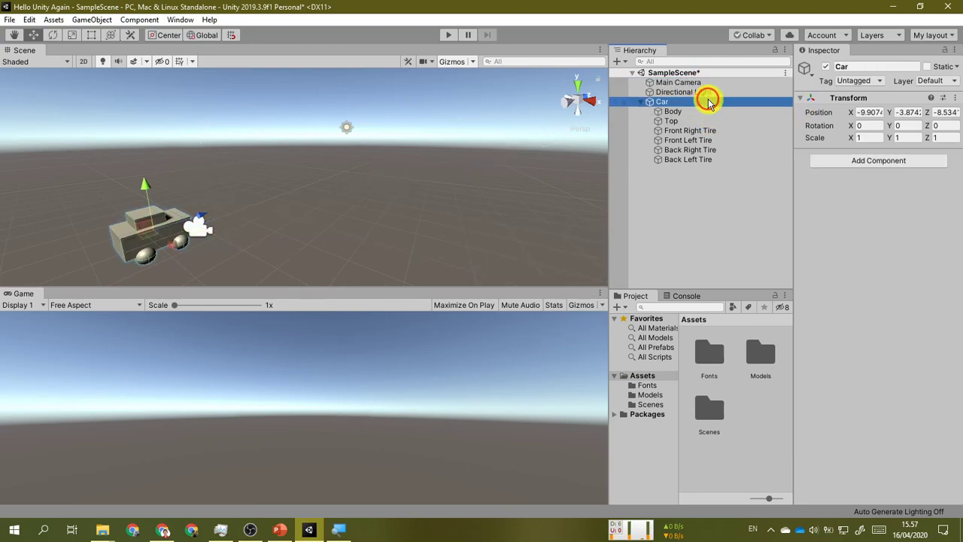
pyautogui.click(869, 112)
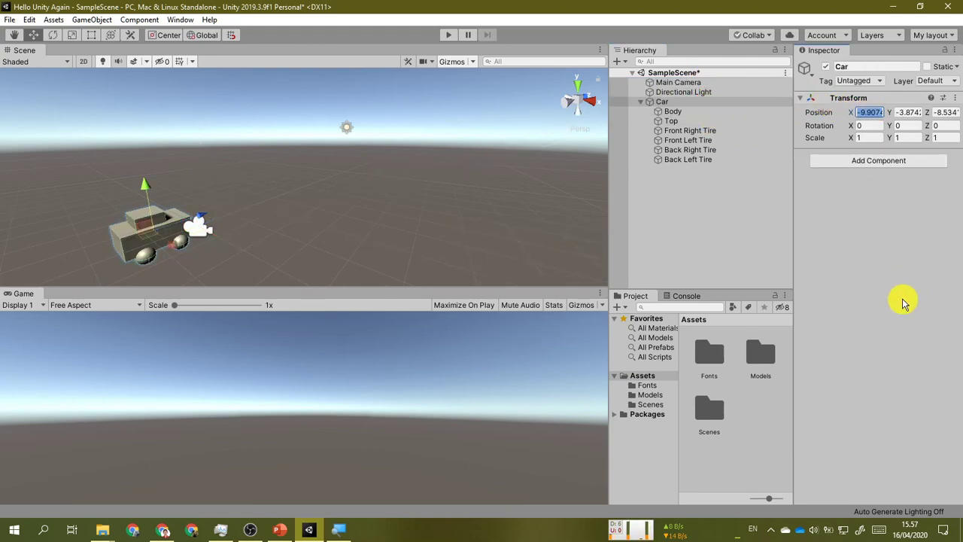
pyautogui.write('0')
pyautogui.press('Tab')
pyautogui.write('0')
pyautogui.press('Tab')
pyautogui.write('0')
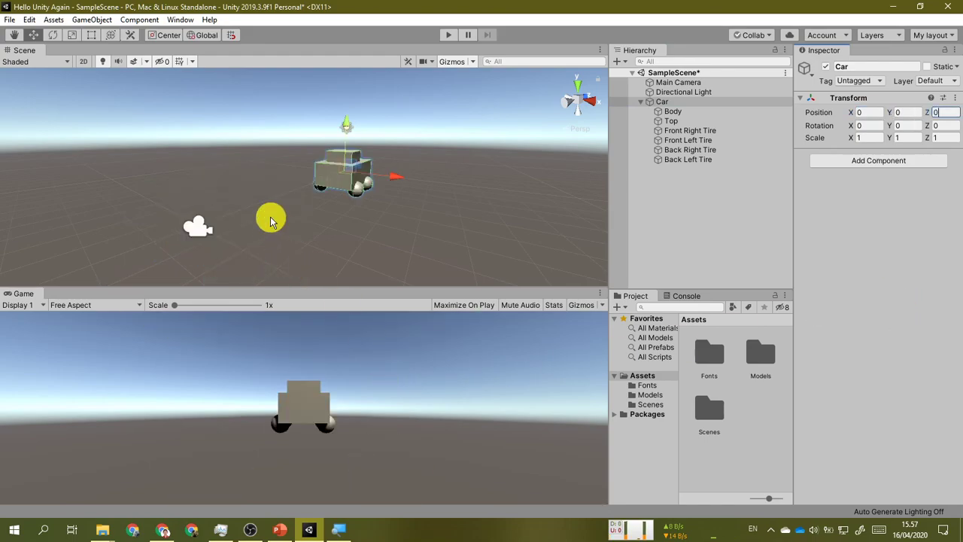
# Examine the transform values of Main Camera, Directional Light and Car.
pyautogui.keyDown('alt'); pyautogui.moveTo(419, 194); pyautogui.dragTo(175, 196); pyautogui.keyUp('alt')
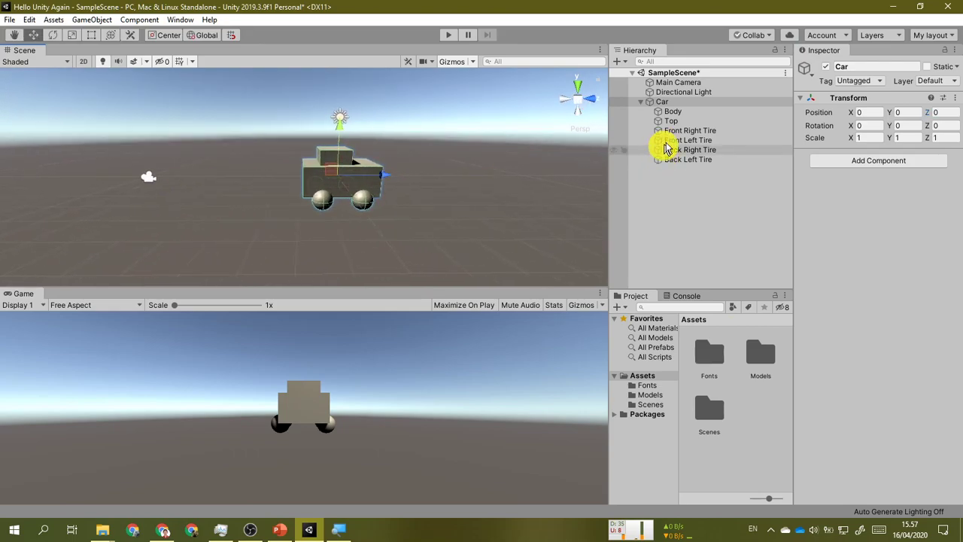
pyautogui.click(677, 83)
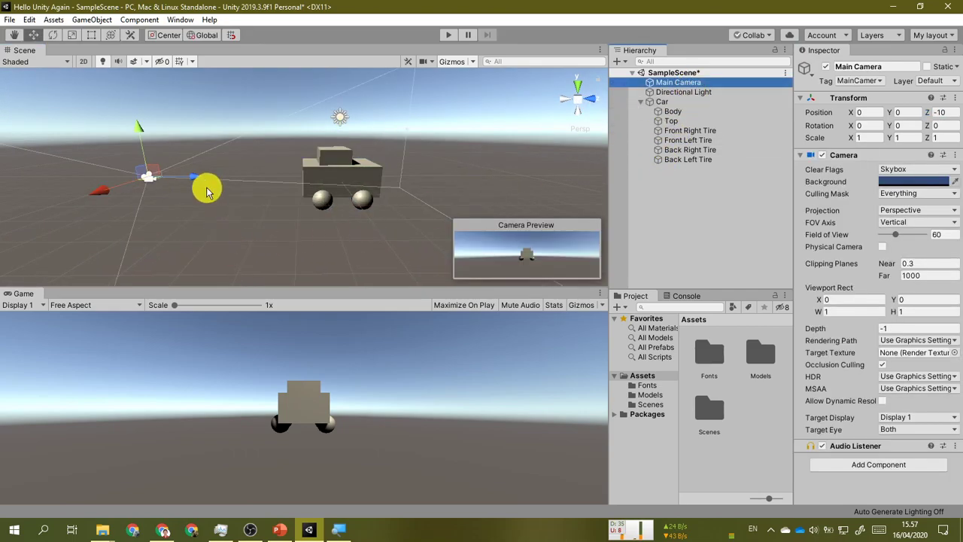
pyautogui.click(745, 92)
pyautogui.click(741, 111)
pyautogui.click(745, 92)
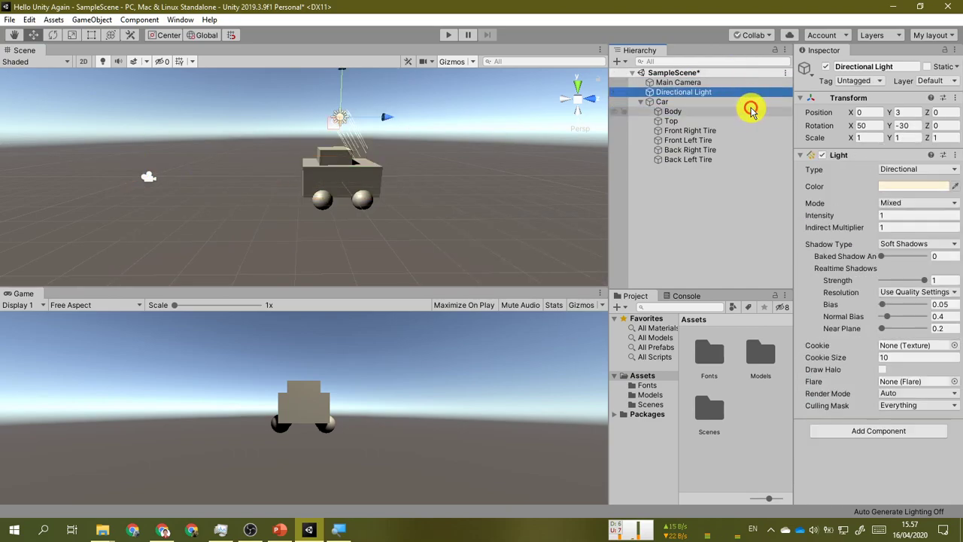
pyautogui.click(749, 103)
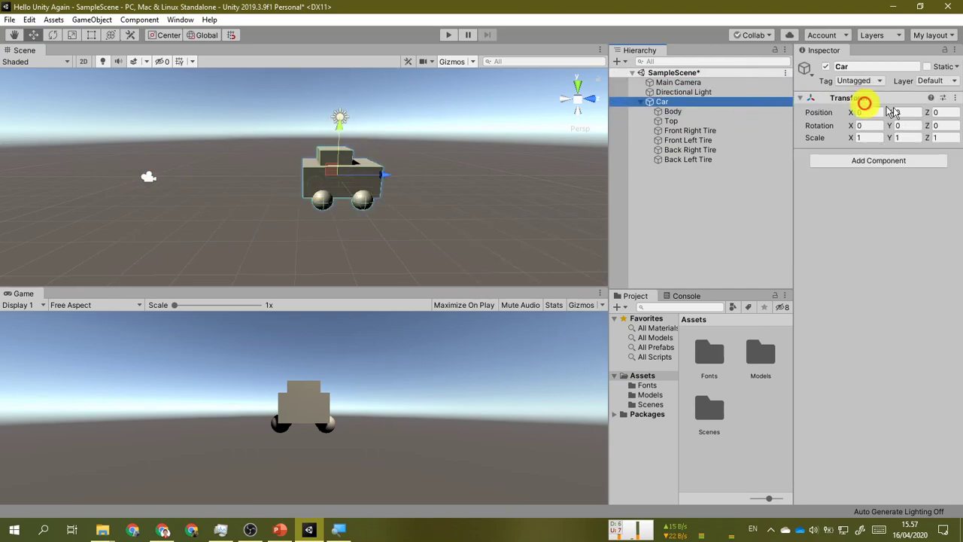
# Select Main Camera with the Rotate tool active and inspect its placement relative to the car from several angles.
pyautogui.click(724, 82)
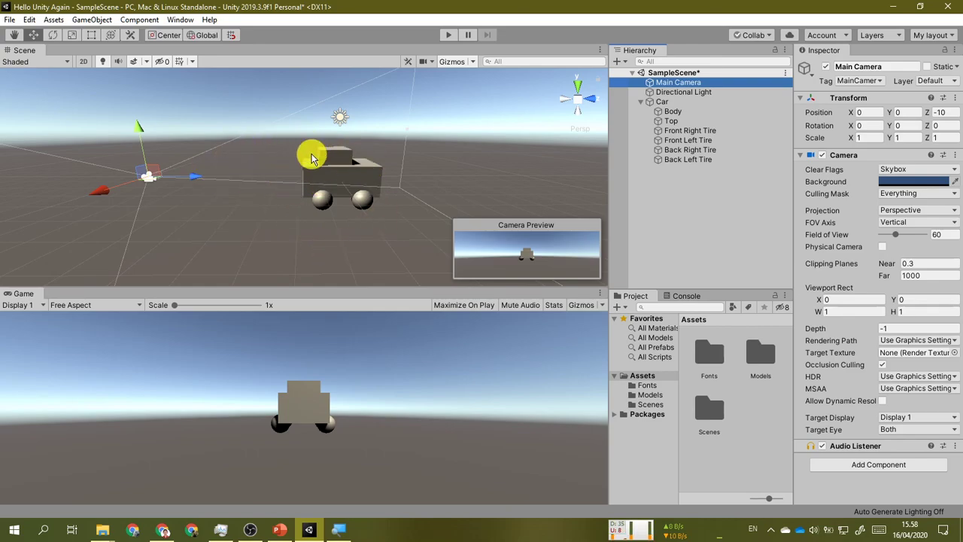
pyautogui.press('e')
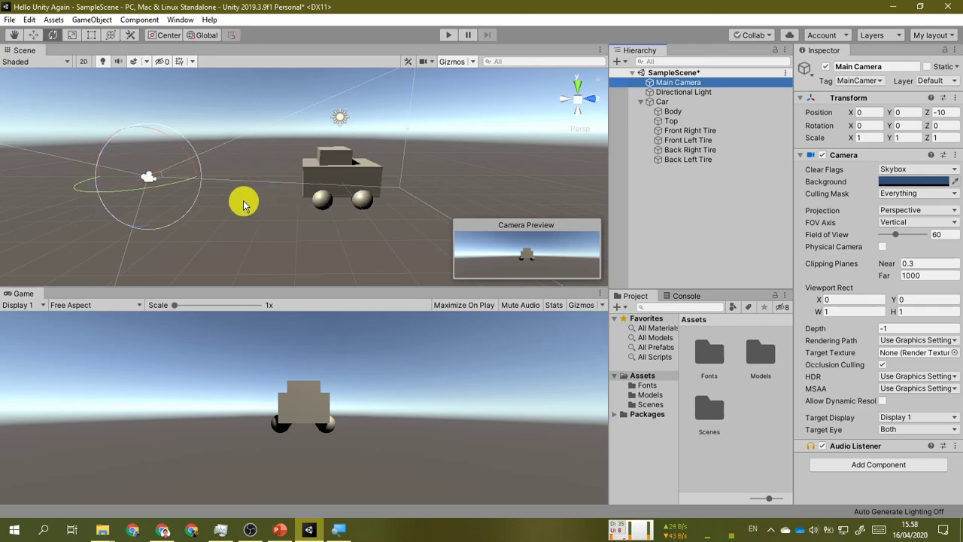
pyautogui.keyDown('alt'); pyautogui.moveTo(243, 205); pyautogui.dragTo(404, 221); pyautogui.keyUp('alt')
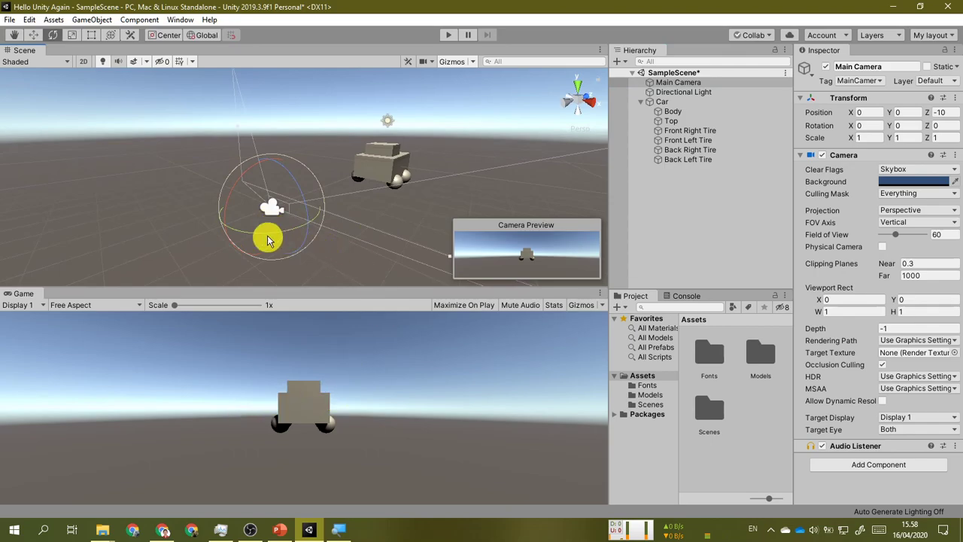
pyautogui.keyDown('alt'); pyautogui.moveTo(402, 241); pyautogui.dragTo(338, 222); pyautogui.keyUp('alt')
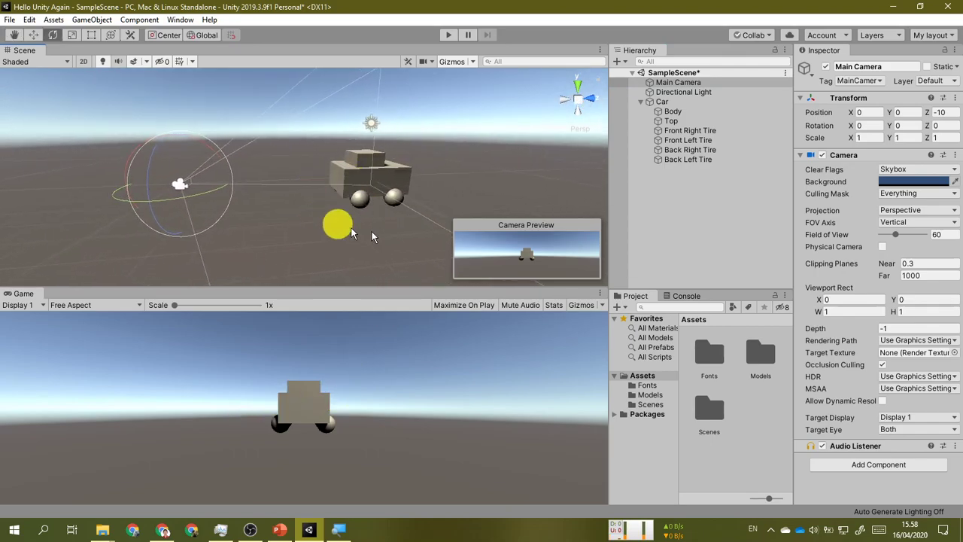
pyautogui.keyDown('alt'); pyautogui.moveTo(252, 267); pyautogui.dragTo(229, 192); pyautogui.keyUp('alt')
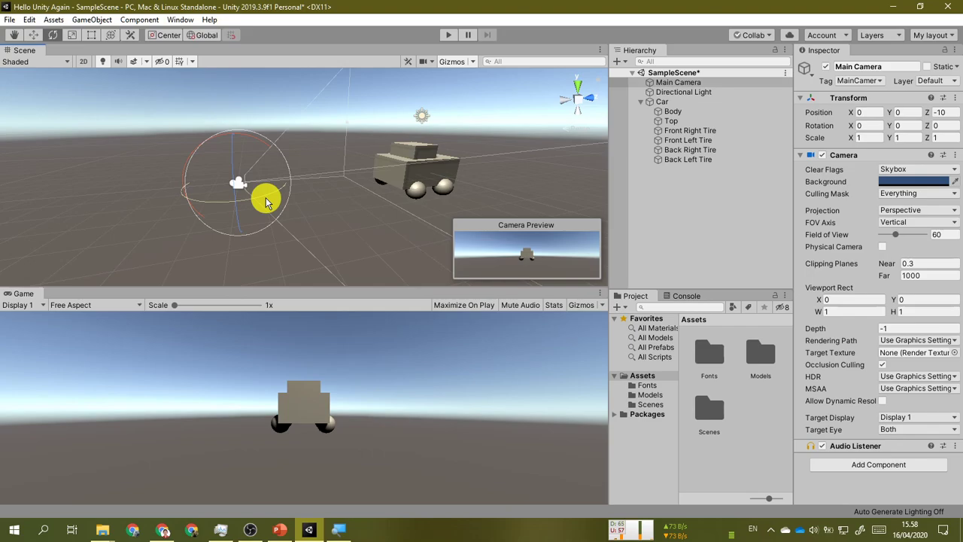
pyautogui.keyDown('alt'); pyautogui.moveTo(266, 201); pyautogui.dragTo(310, 233); pyautogui.keyUp('alt')
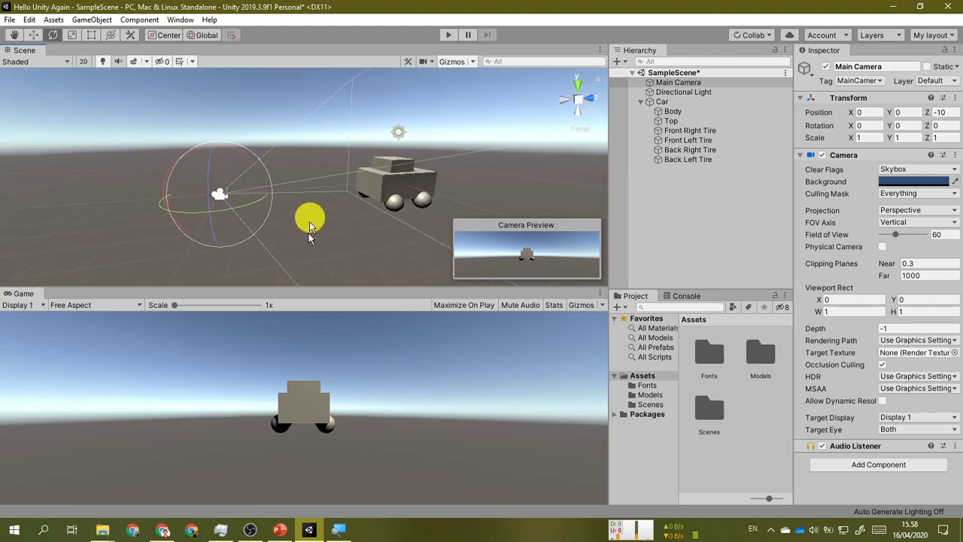
# Switch to the PowerPoint slideshow, advance past the car exercise slide, and return to Unity.
pyautogui.click(279, 530)
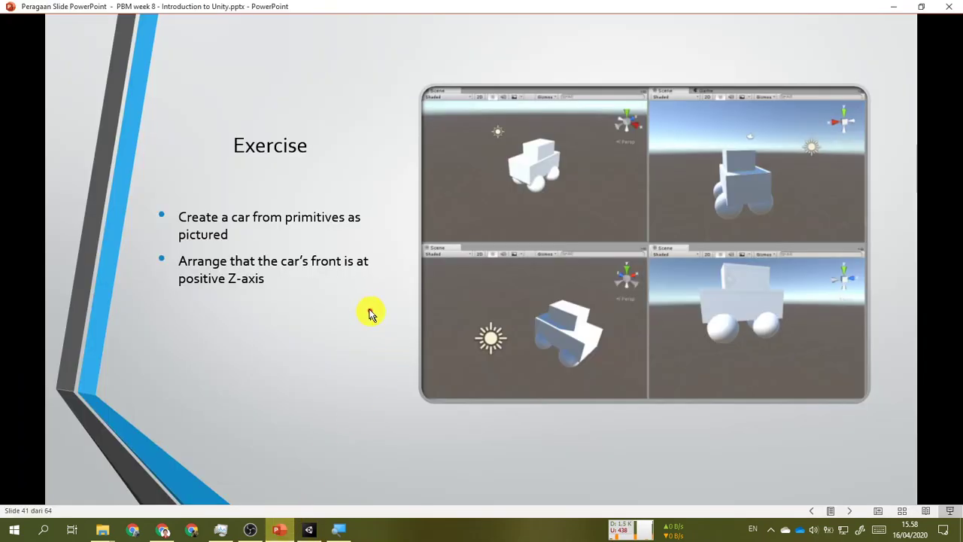
pyautogui.click(348, 377)
pyautogui.click(310, 531)
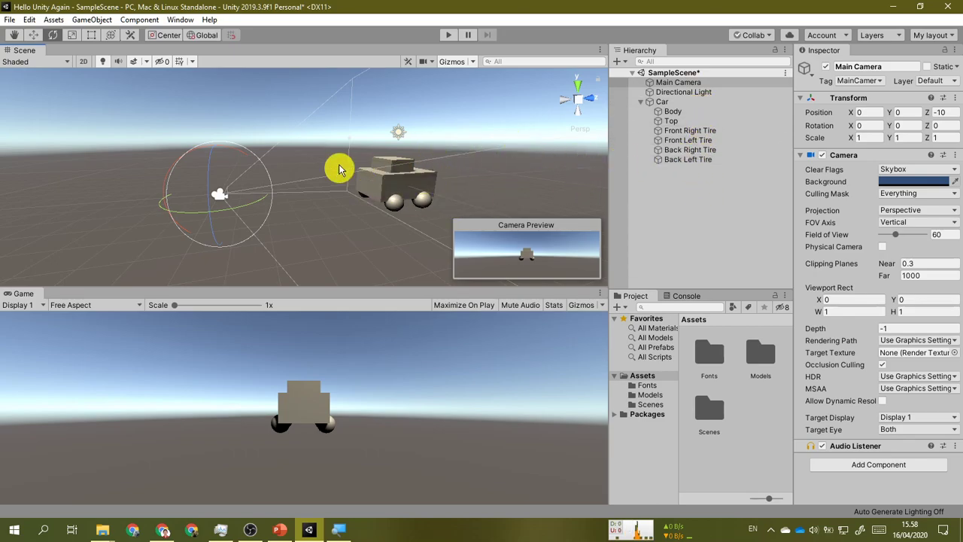
# Compare the Move, Rotate, Scale, Rect and Transform tool gizmos on Main Camera.
pyautogui.click(39, 39)
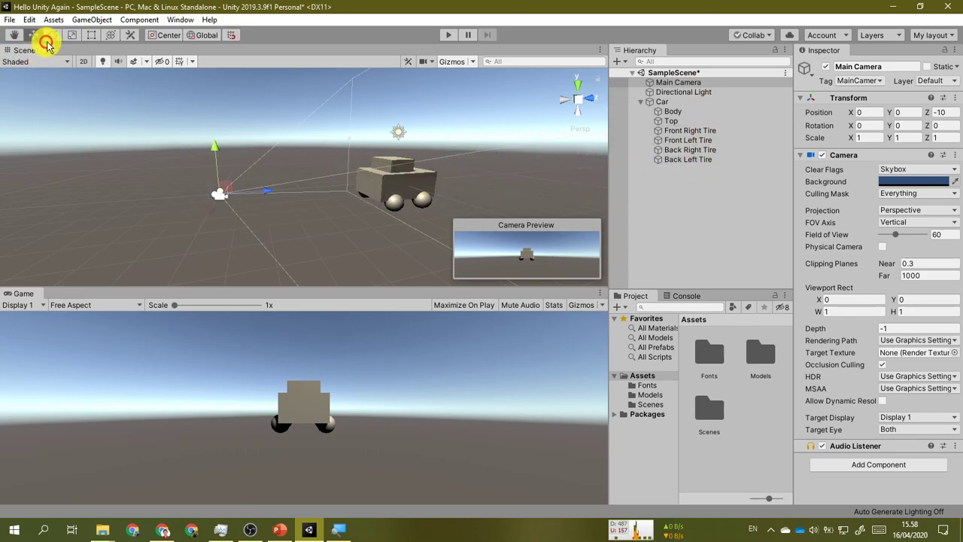
pyautogui.click(52, 39)
pyautogui.click(72, 36)
pyautogui.click(91, 36)
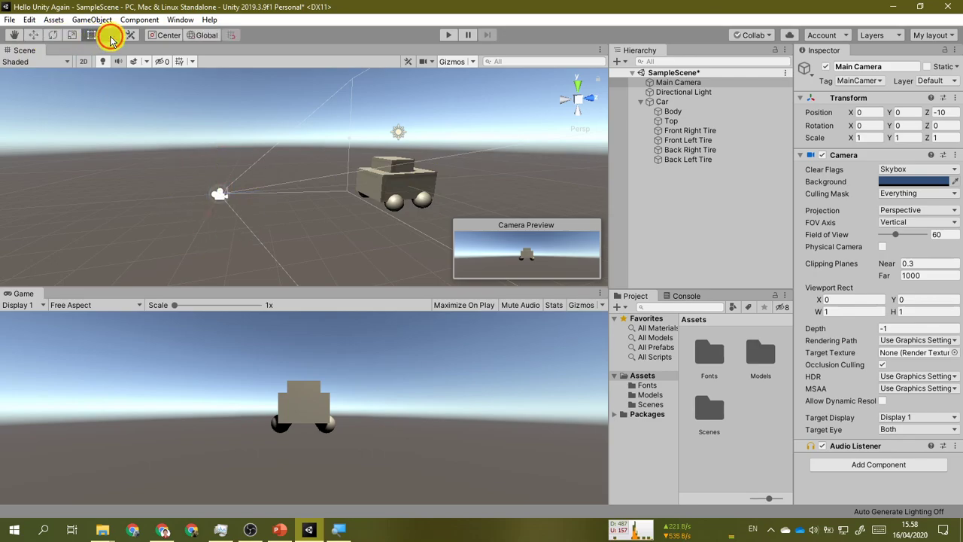
pyautogui.click(111, 36)
pyautogui.click(36, 38)
pyautogui.click(53, 35)
pyautogui.click(73, 35)
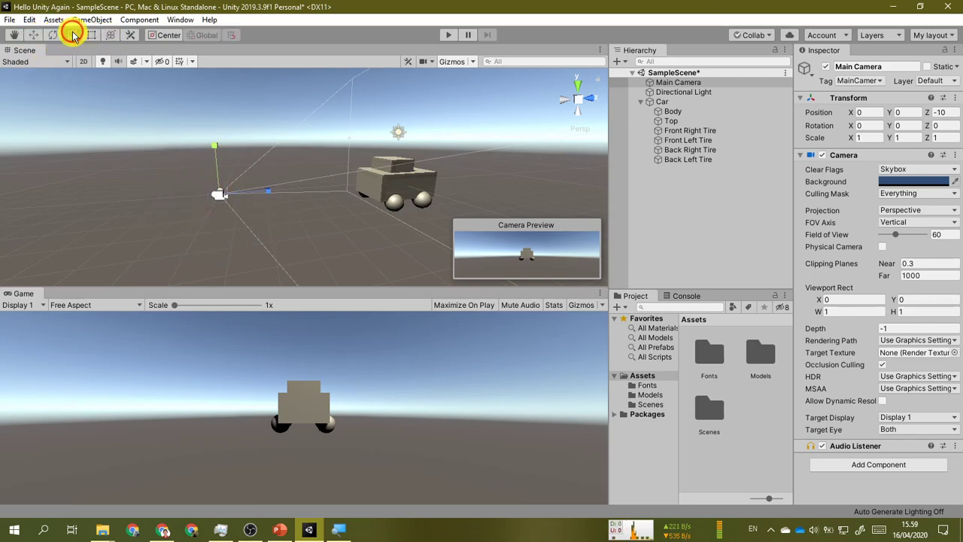
pyautogui.click(36, 37)
pyautogui.click(53, 35)
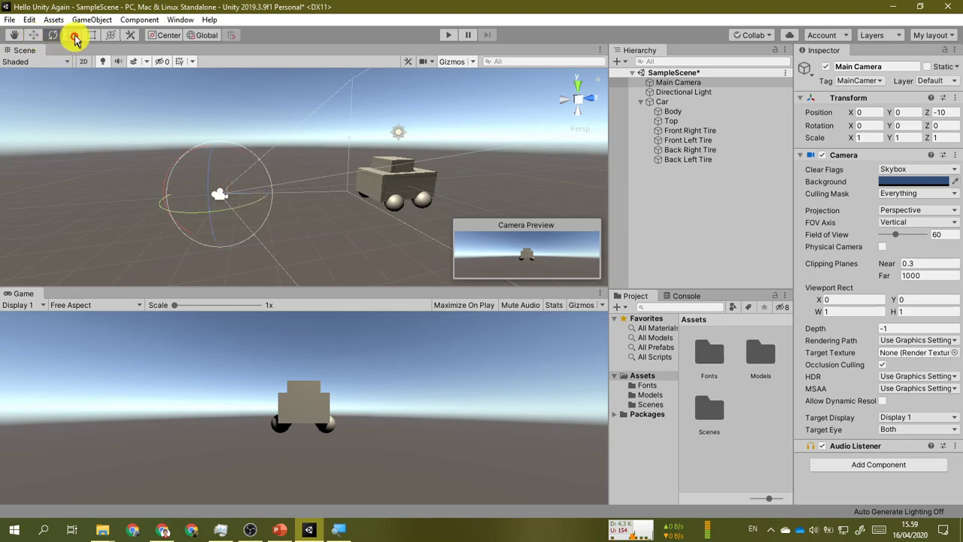
pyautogui.click(72, 35)
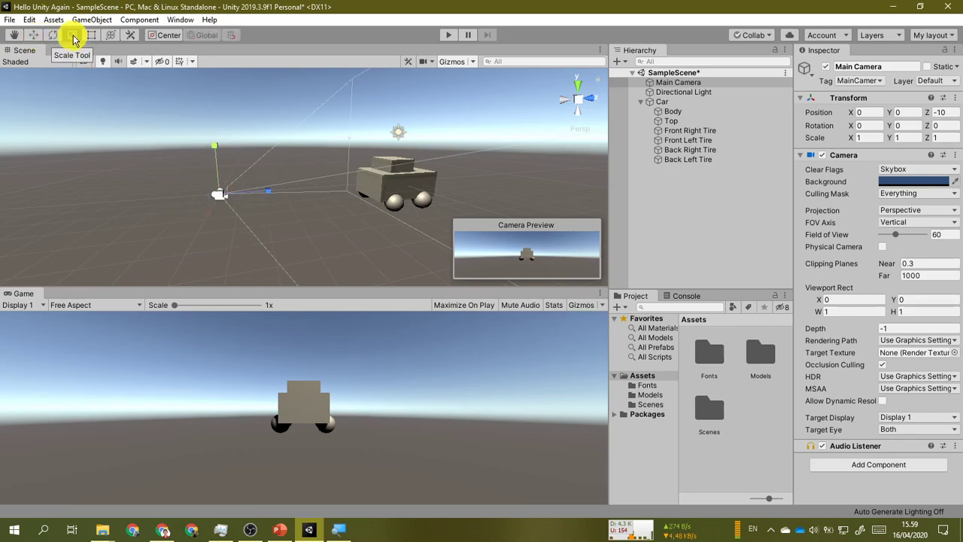
pyautogui.click(109, 35)
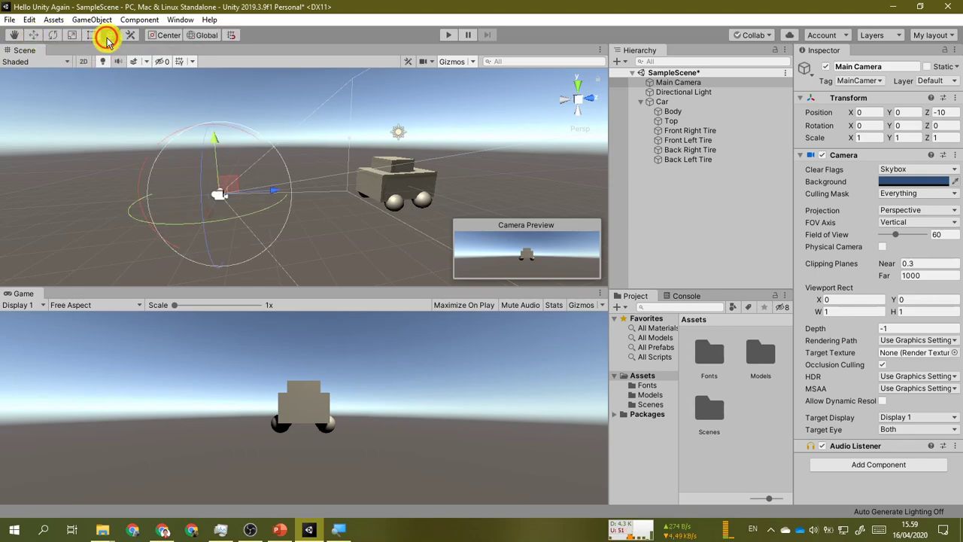
# Activate the Hand tool and fly through the scene to view the car and Main Camera from a raised angle.
pyautogui.click(14, 35)
pyautogui.moveTo(296, 194); pyautogui.dragTo(338, 212, button='right')
pyautogui.press('a')
pyautogui.press('w')
pyautogui.press('s')
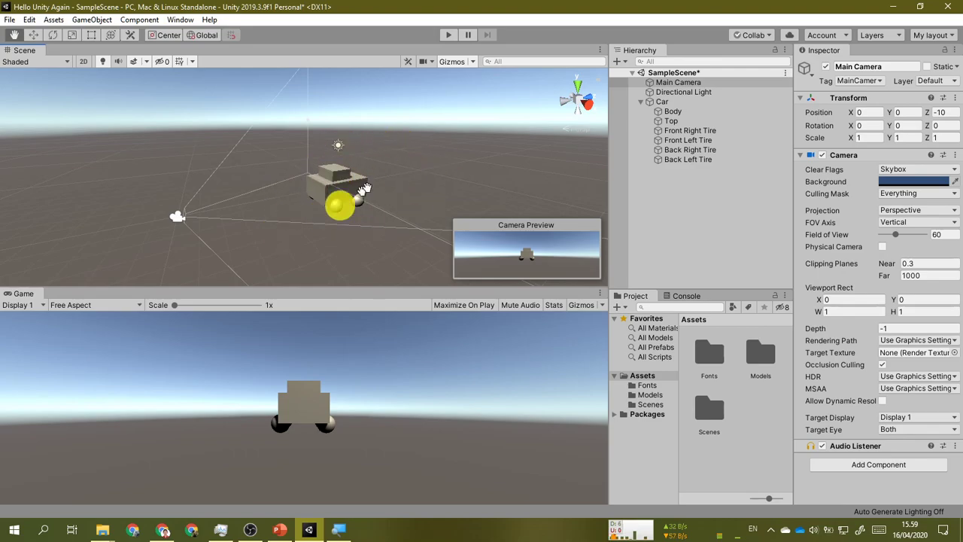
# Run and stop the scene to check the car in the game view, and switch to the PowerPoint slideshow.
pyautogui.click(451, 36)
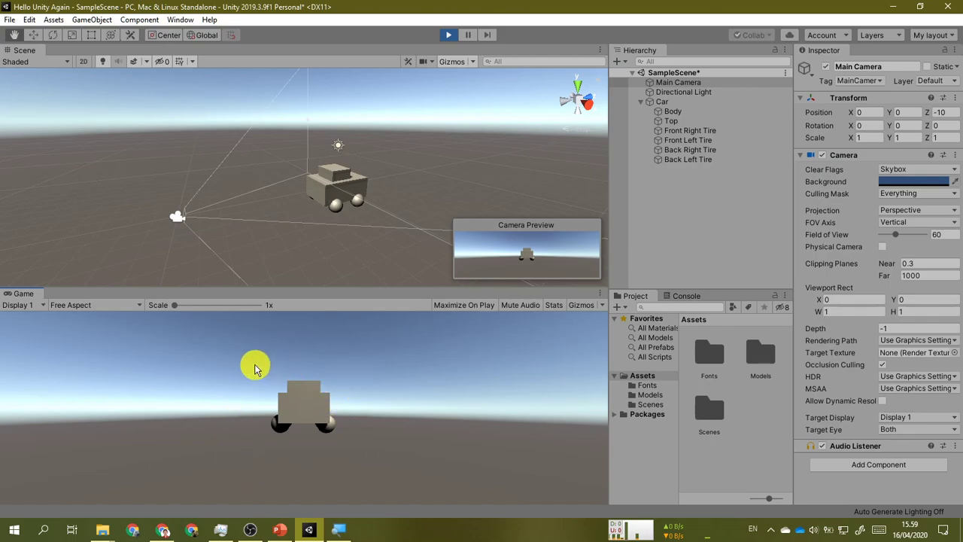
pyautogui.click(448, 35)
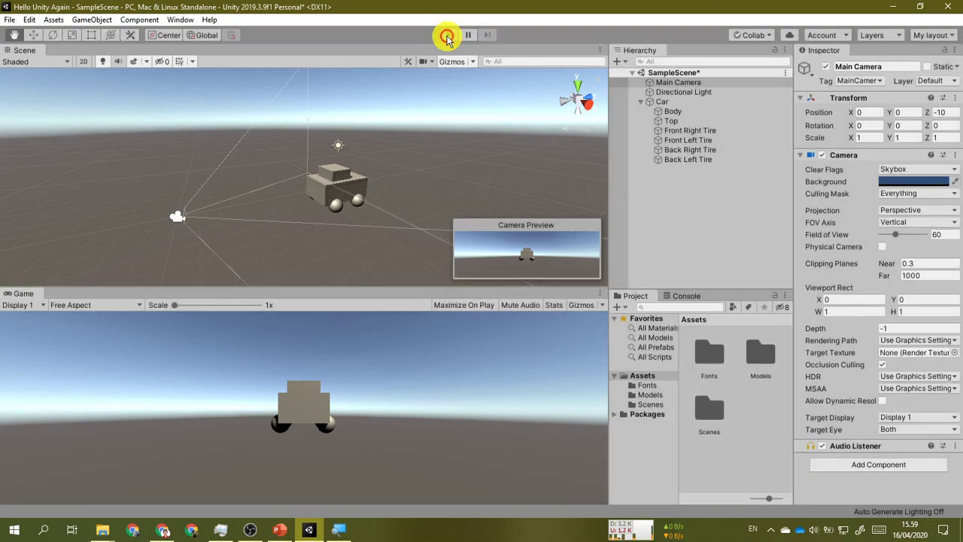
pyautogui.click(284, 530)
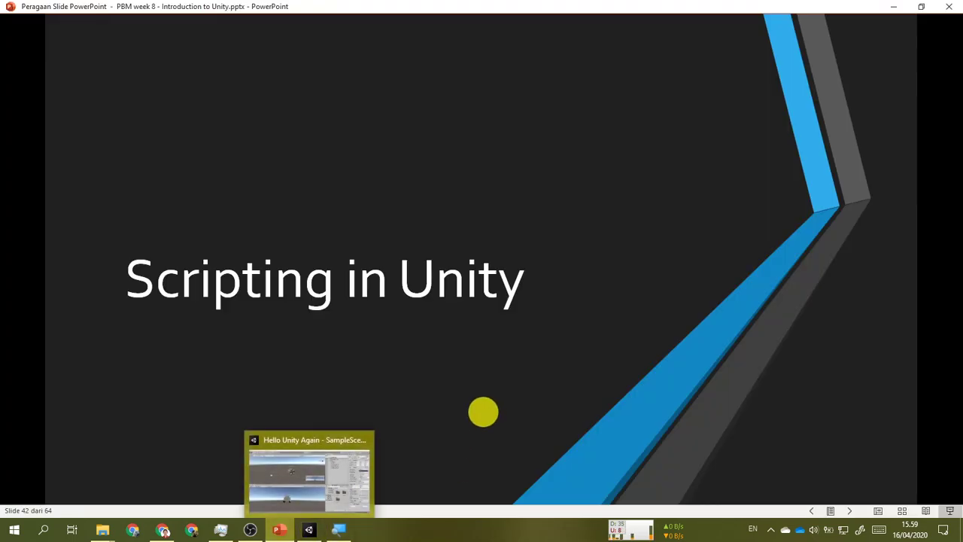